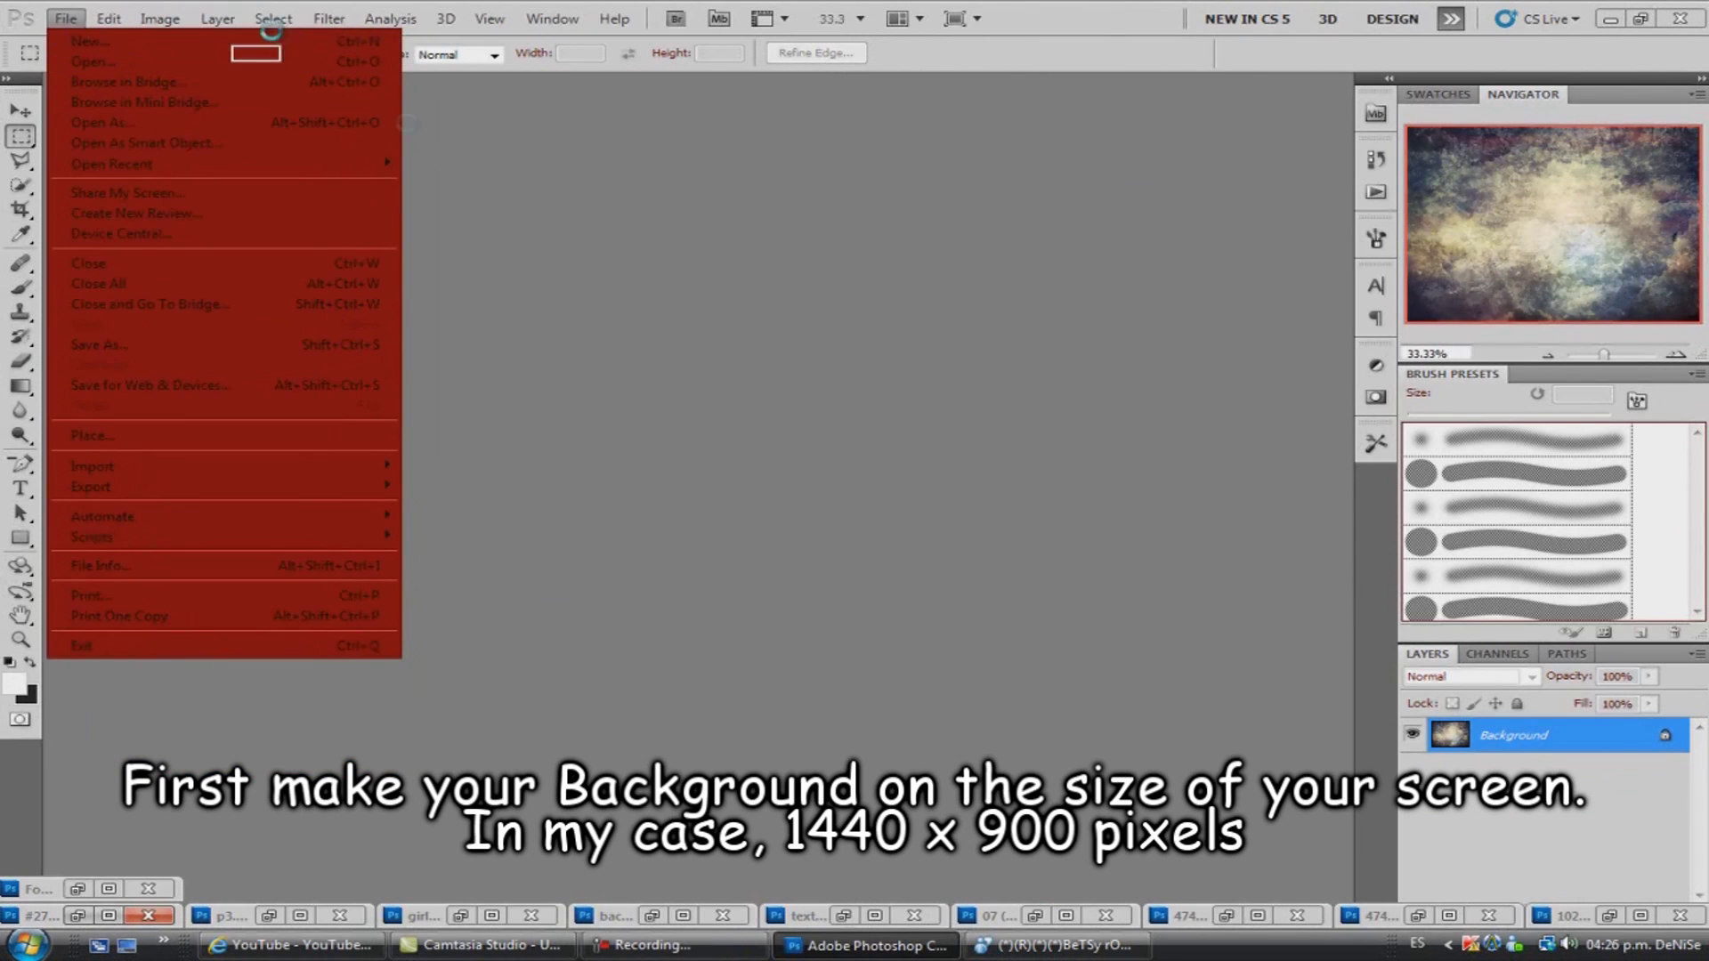
Create a 1440x900 document, drag the grungy texture in as Layer 1, and scale it to fill the canvas.
key("Return")
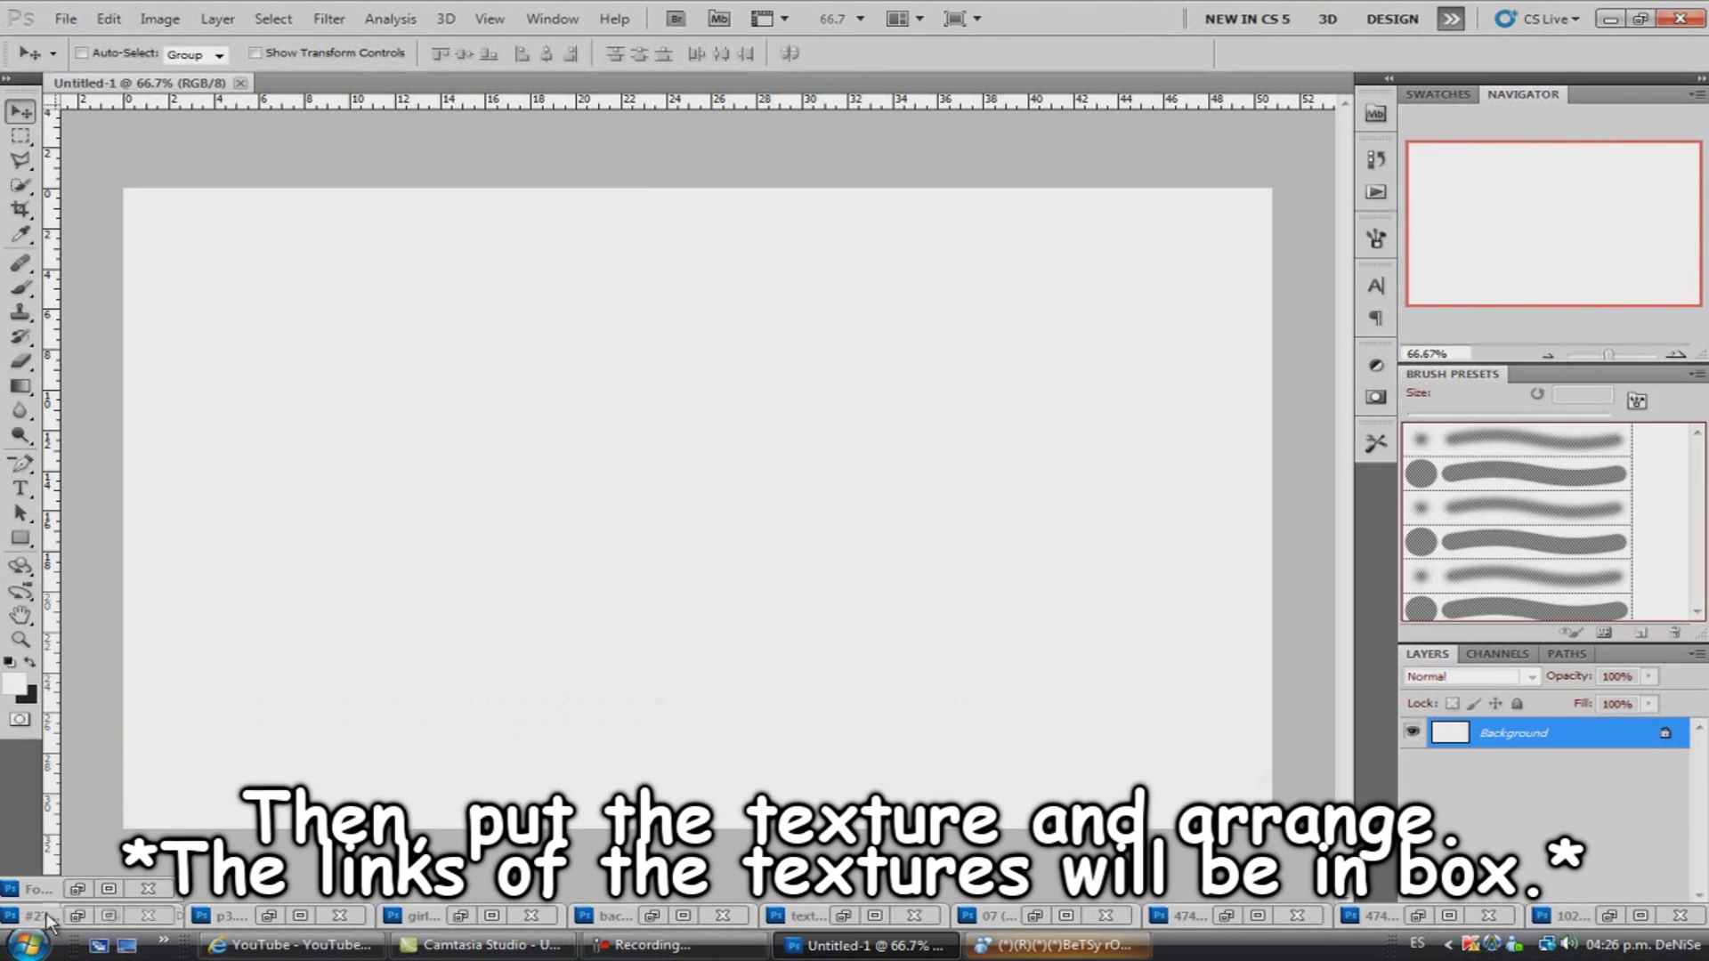
double_click(44, 918)
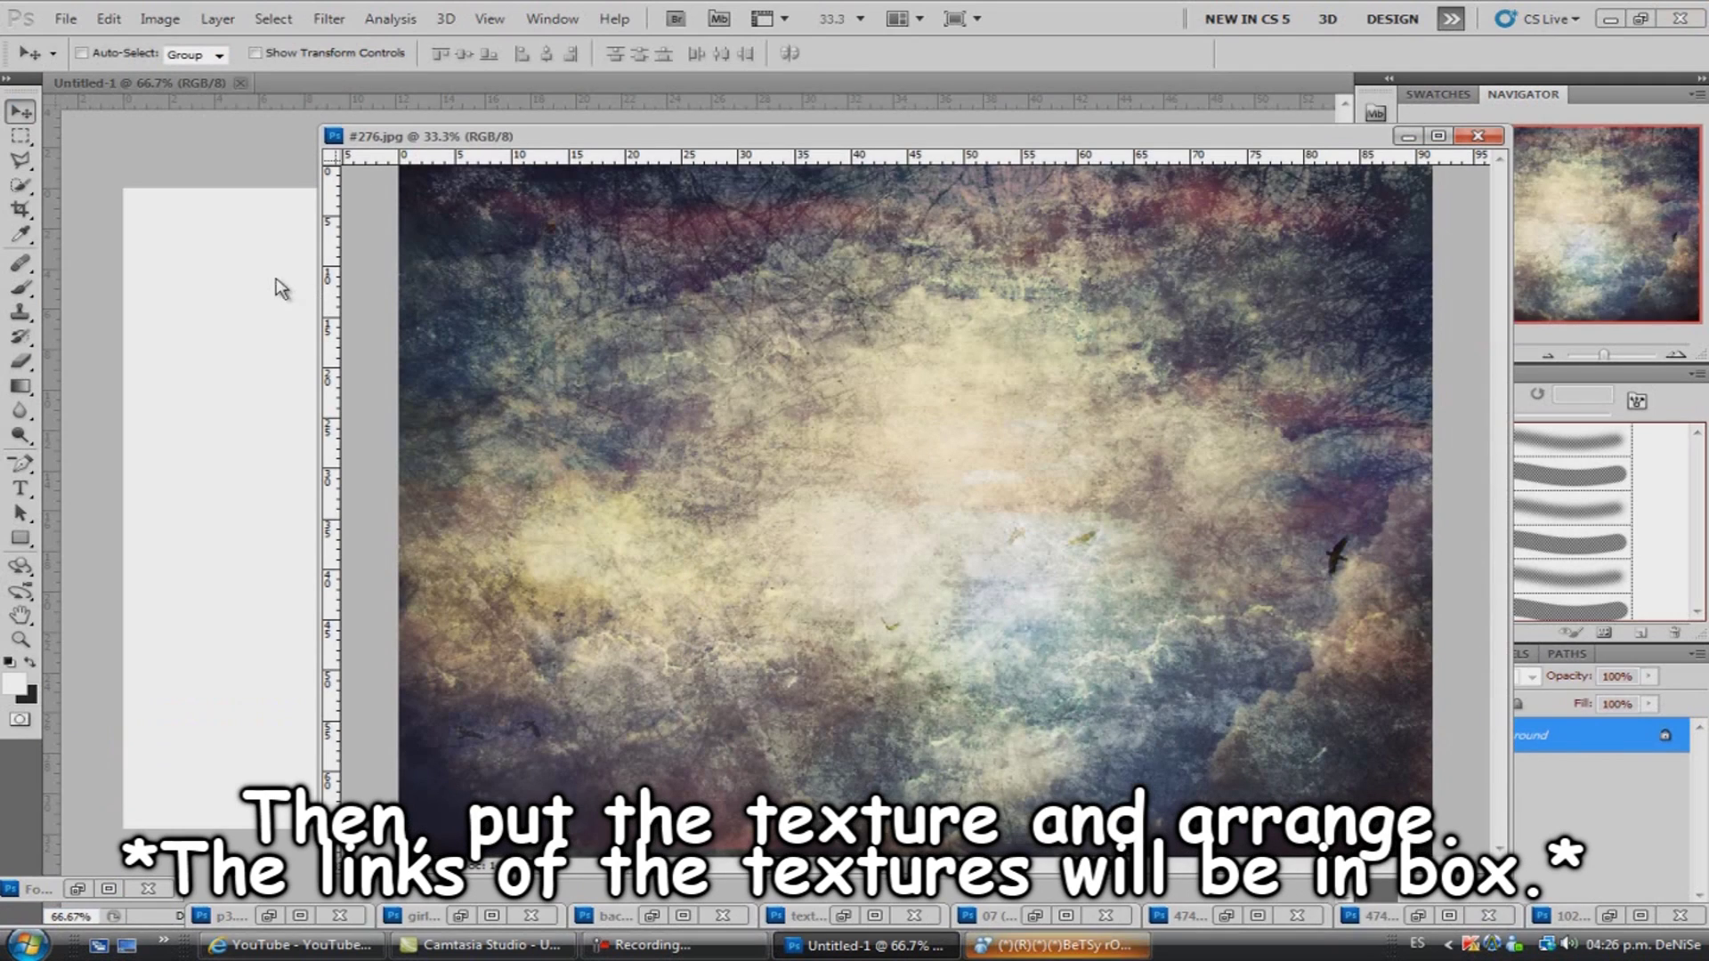
left_click_drag(623, 365, 223, 312)
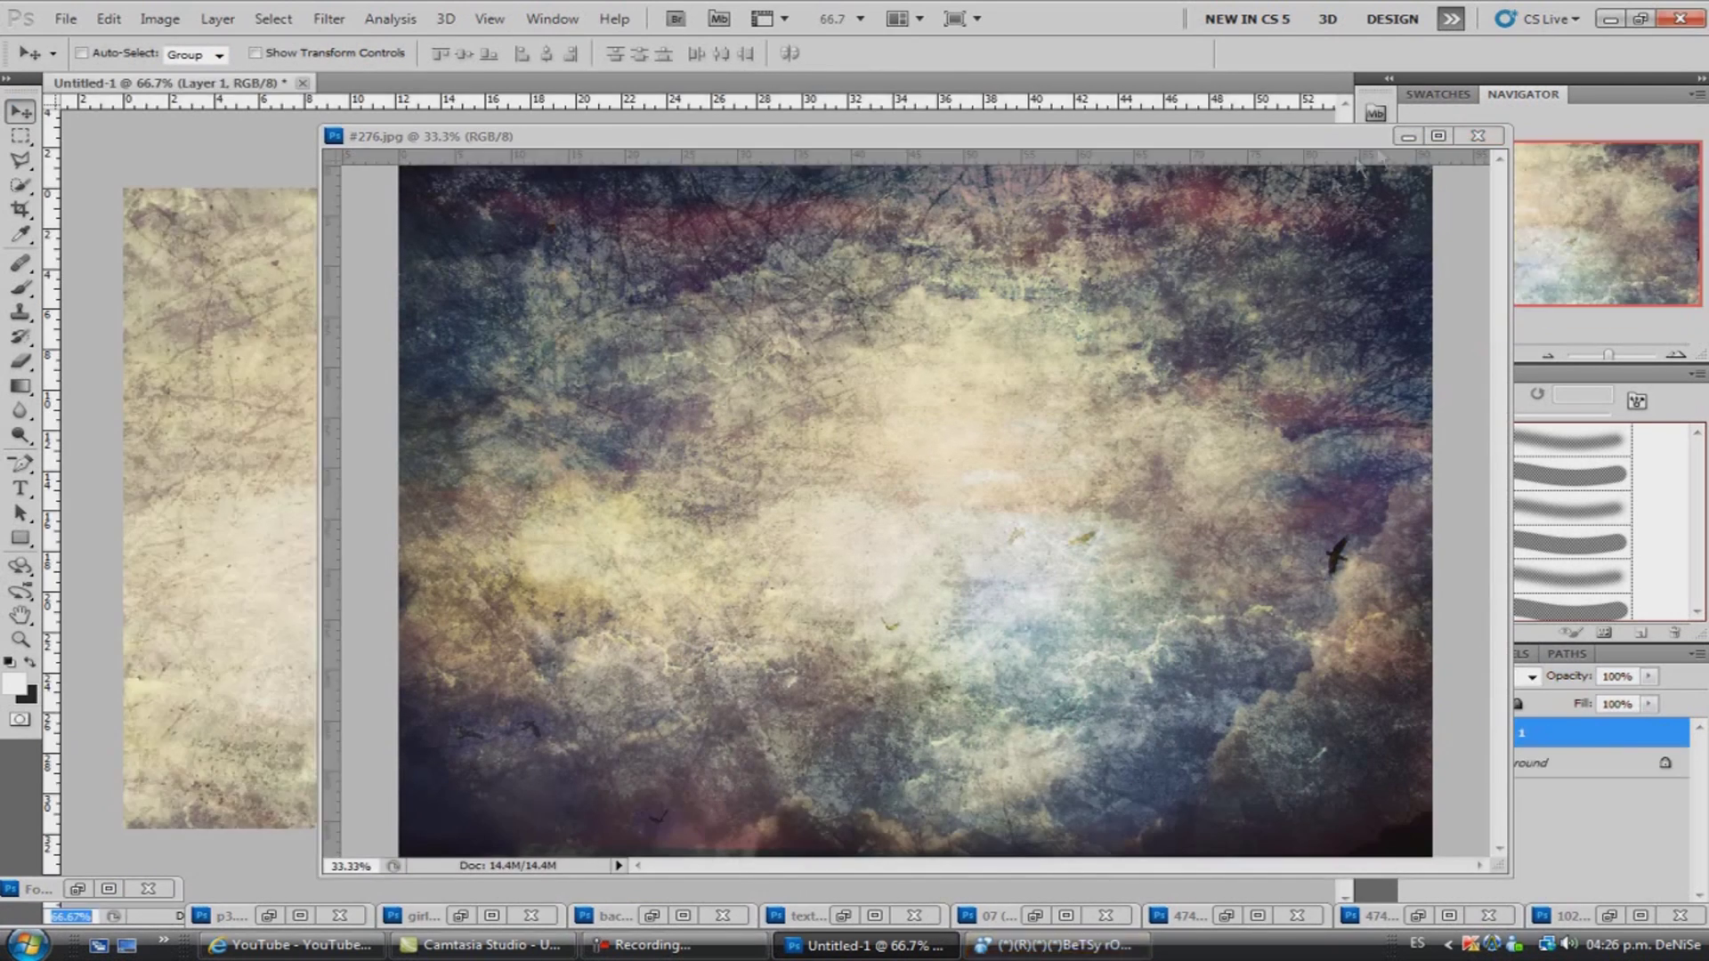
mouse_move(609, 299)
left_mouse_down()
mouse_move(844, 563)
mouse_move(623, 391)
left_mouse_up()
key("ctrl+t")
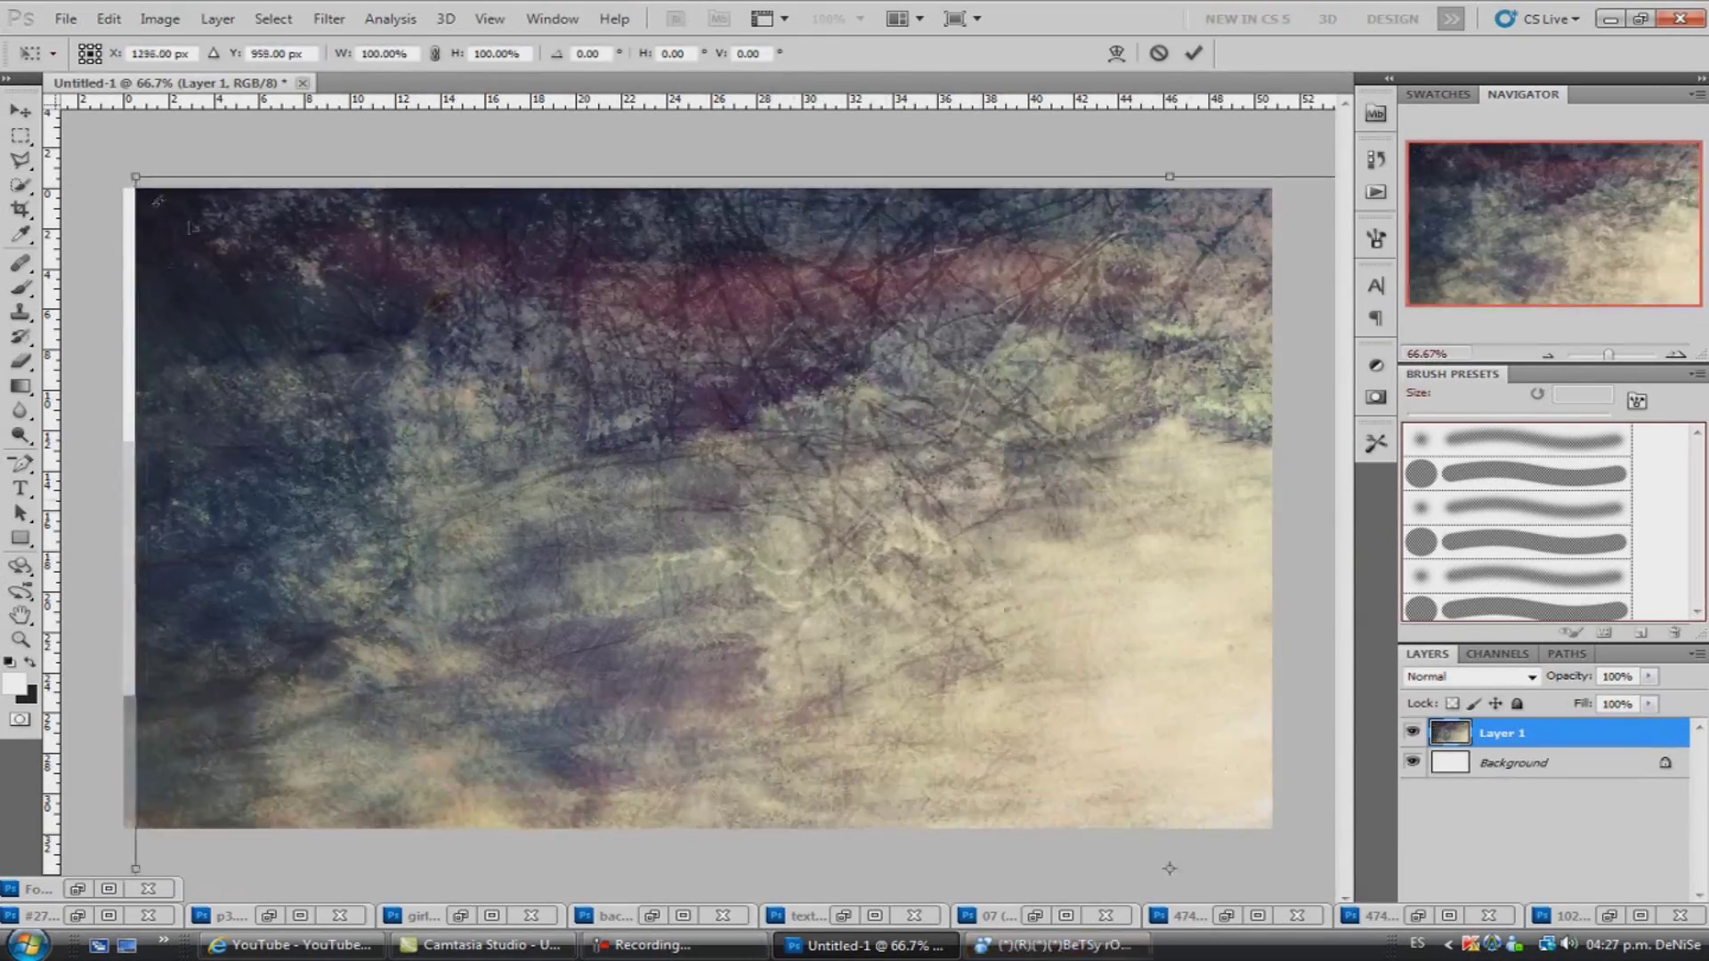
mouse_move(641, 466)
left_mouse_down()
mouse_move(1348, 392)
mouse_move(1258, 824)
mouse_move(1035, 647)
left_mouse_up()
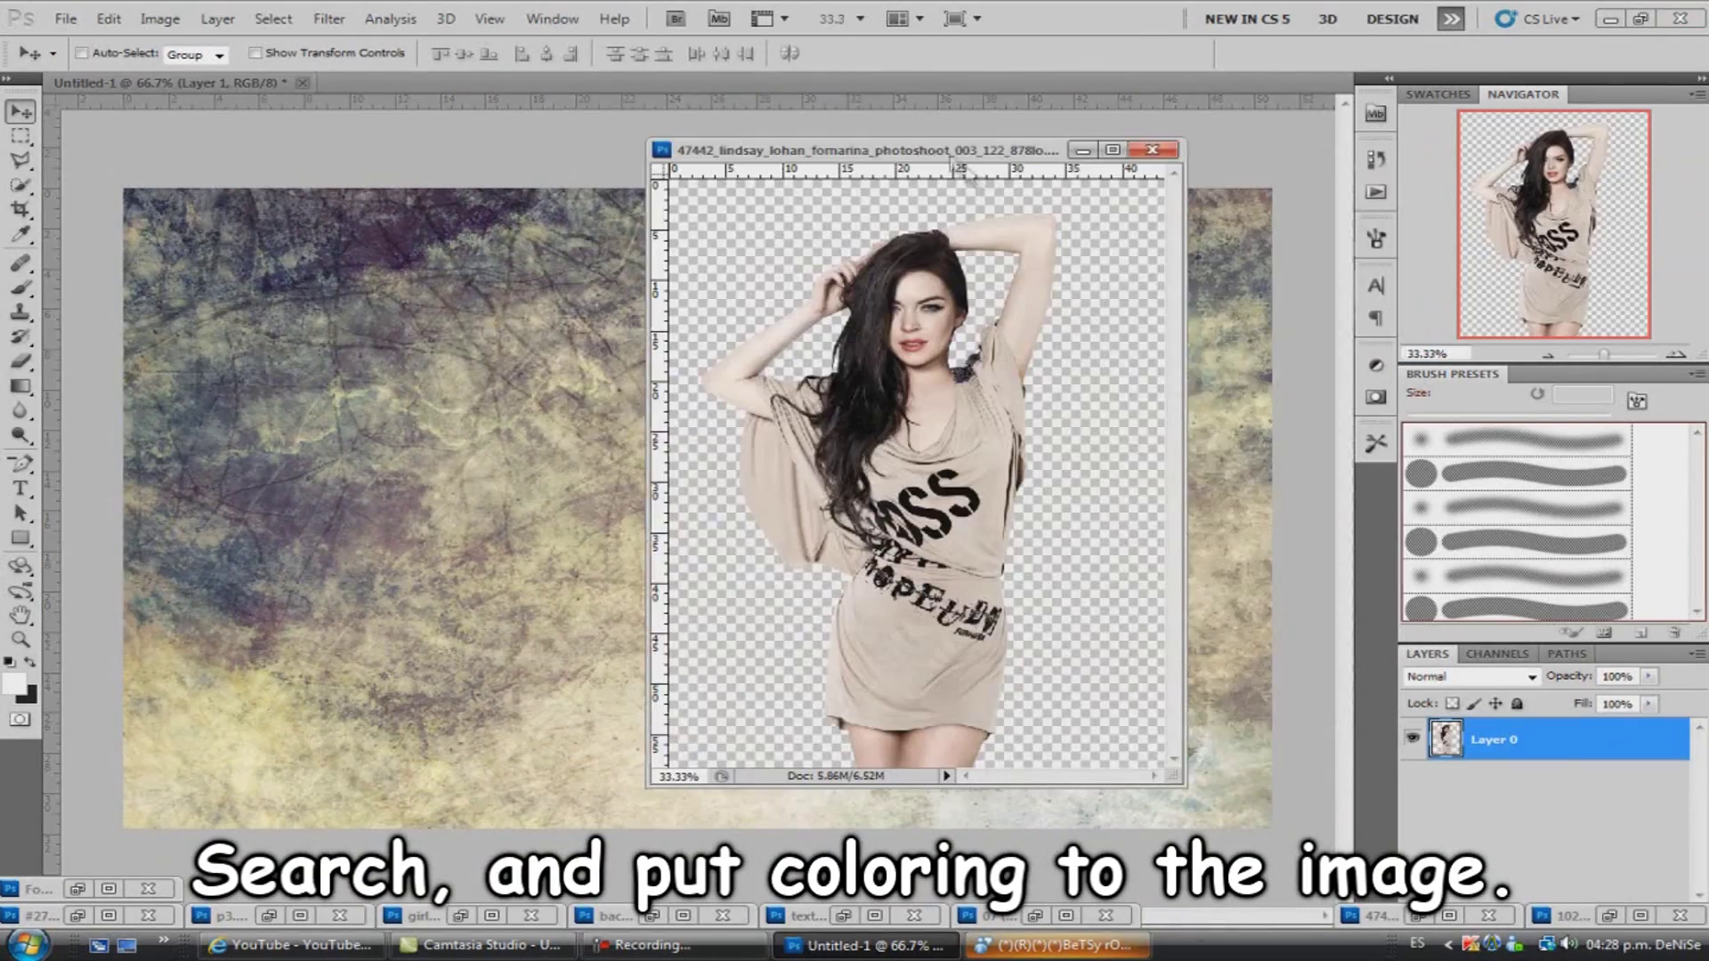
Run the colouring action on the beige-top photo and scale it to the full canvas height.
left_click(1378, 193)
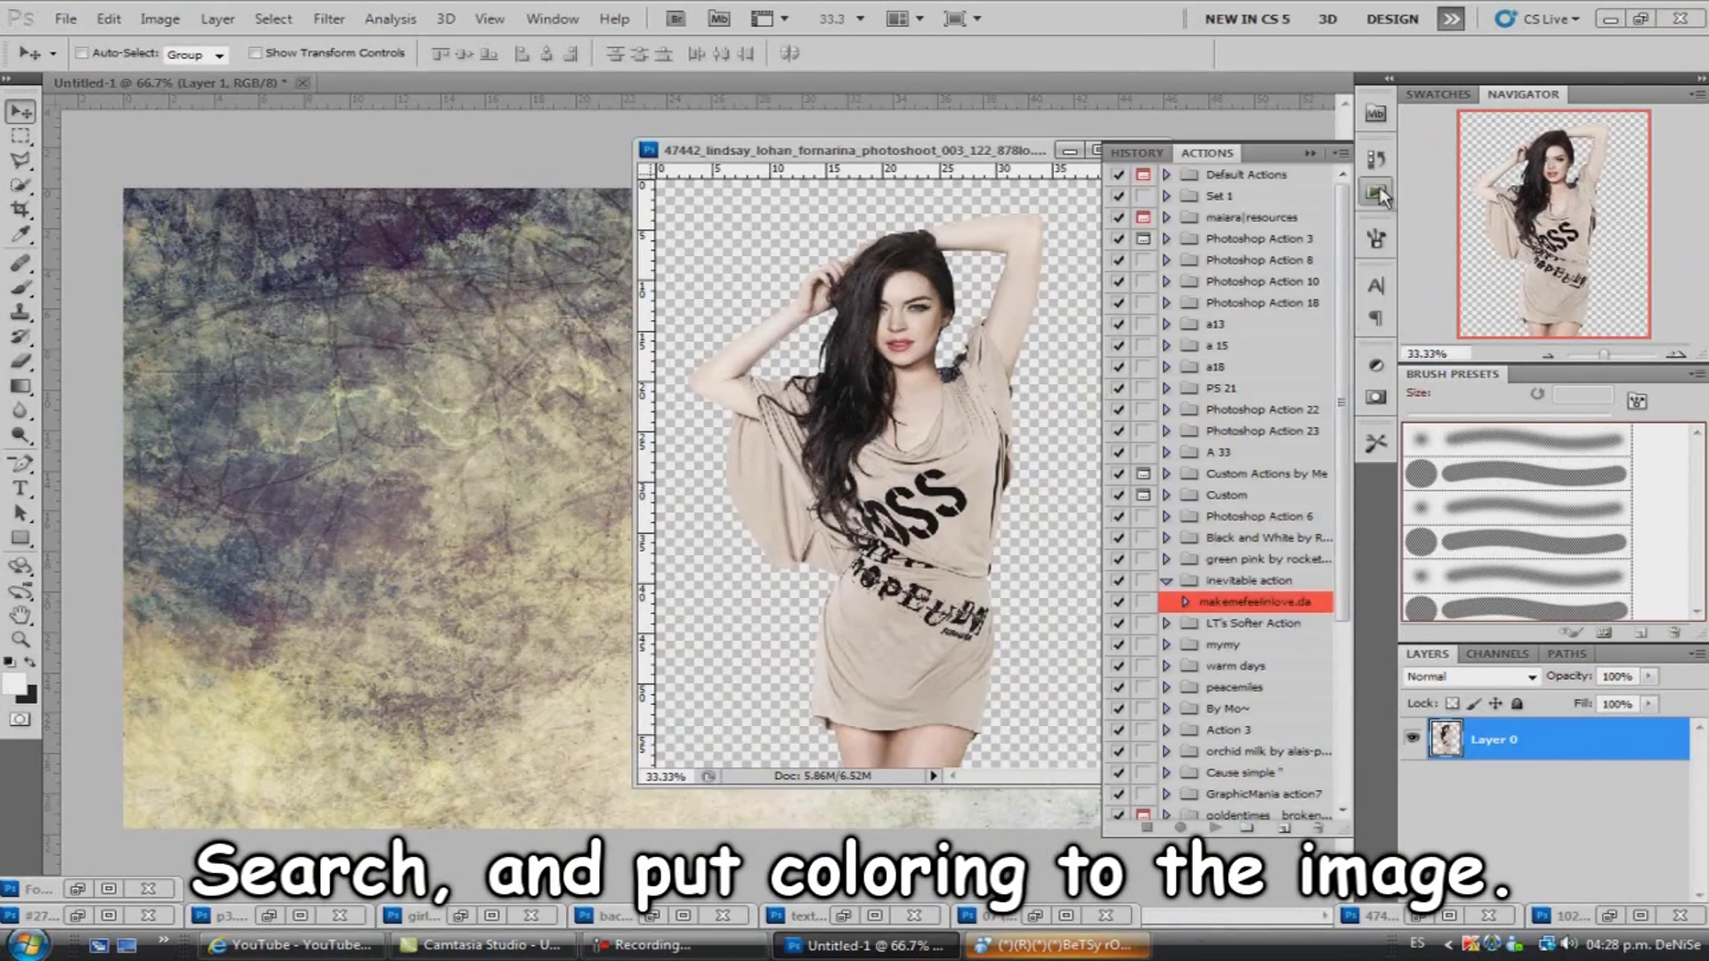
left_click(1217, 828)
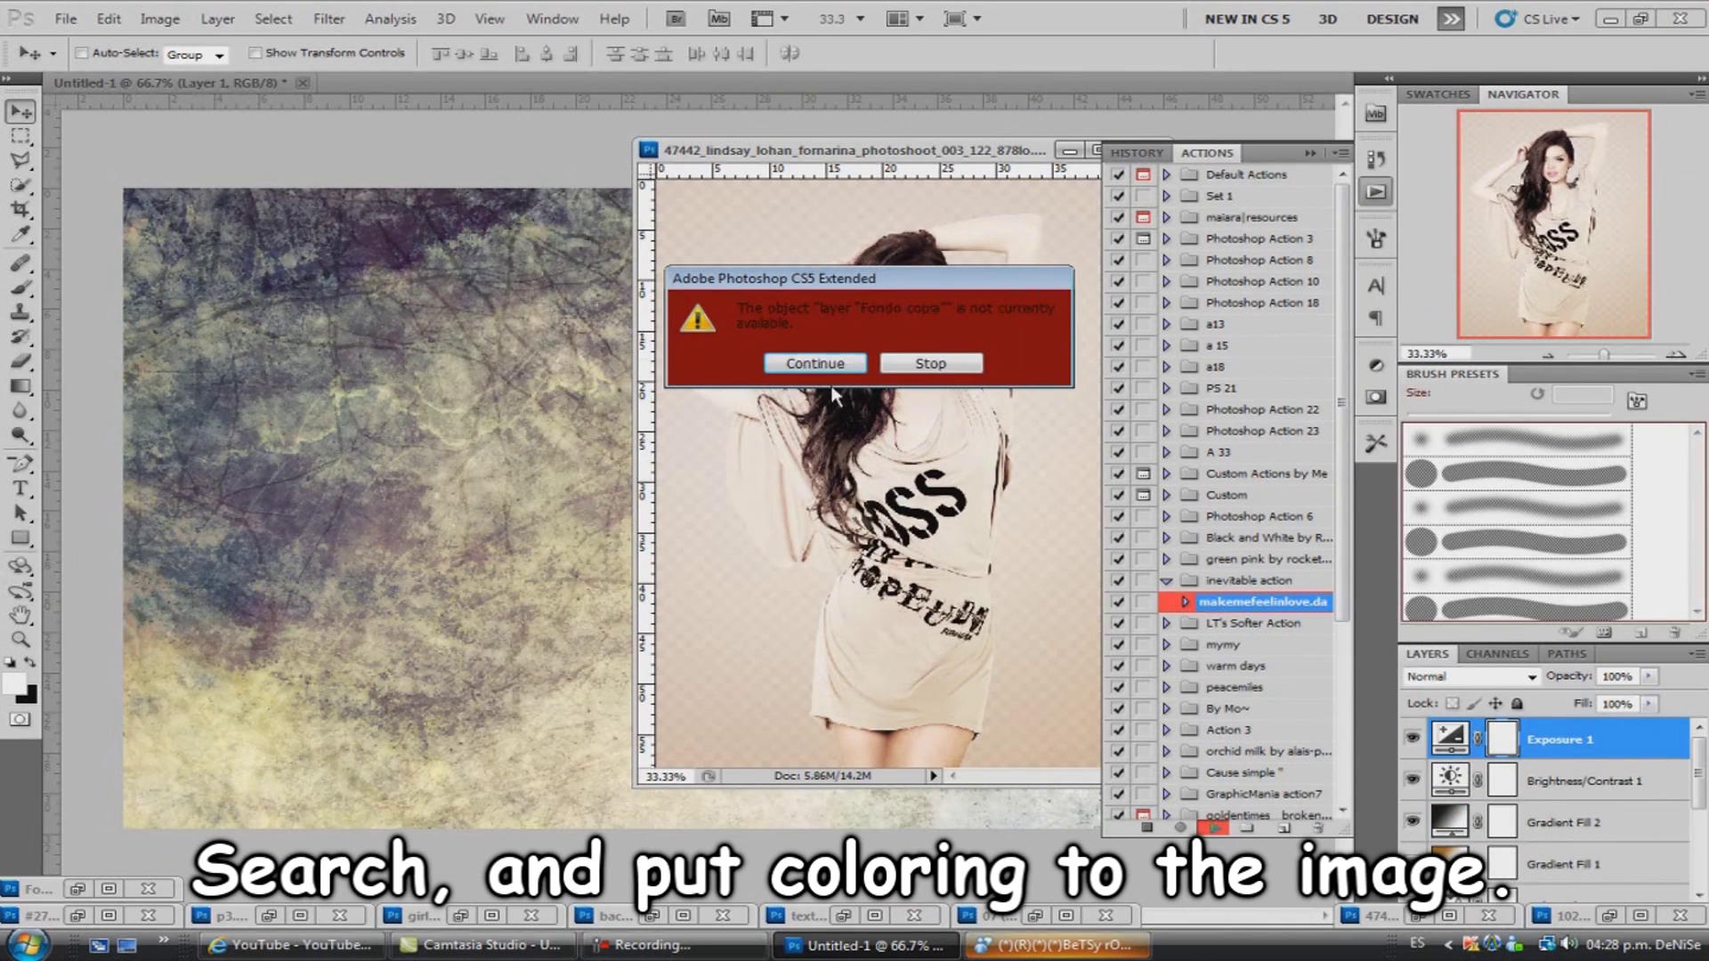
left_click(826, 365)
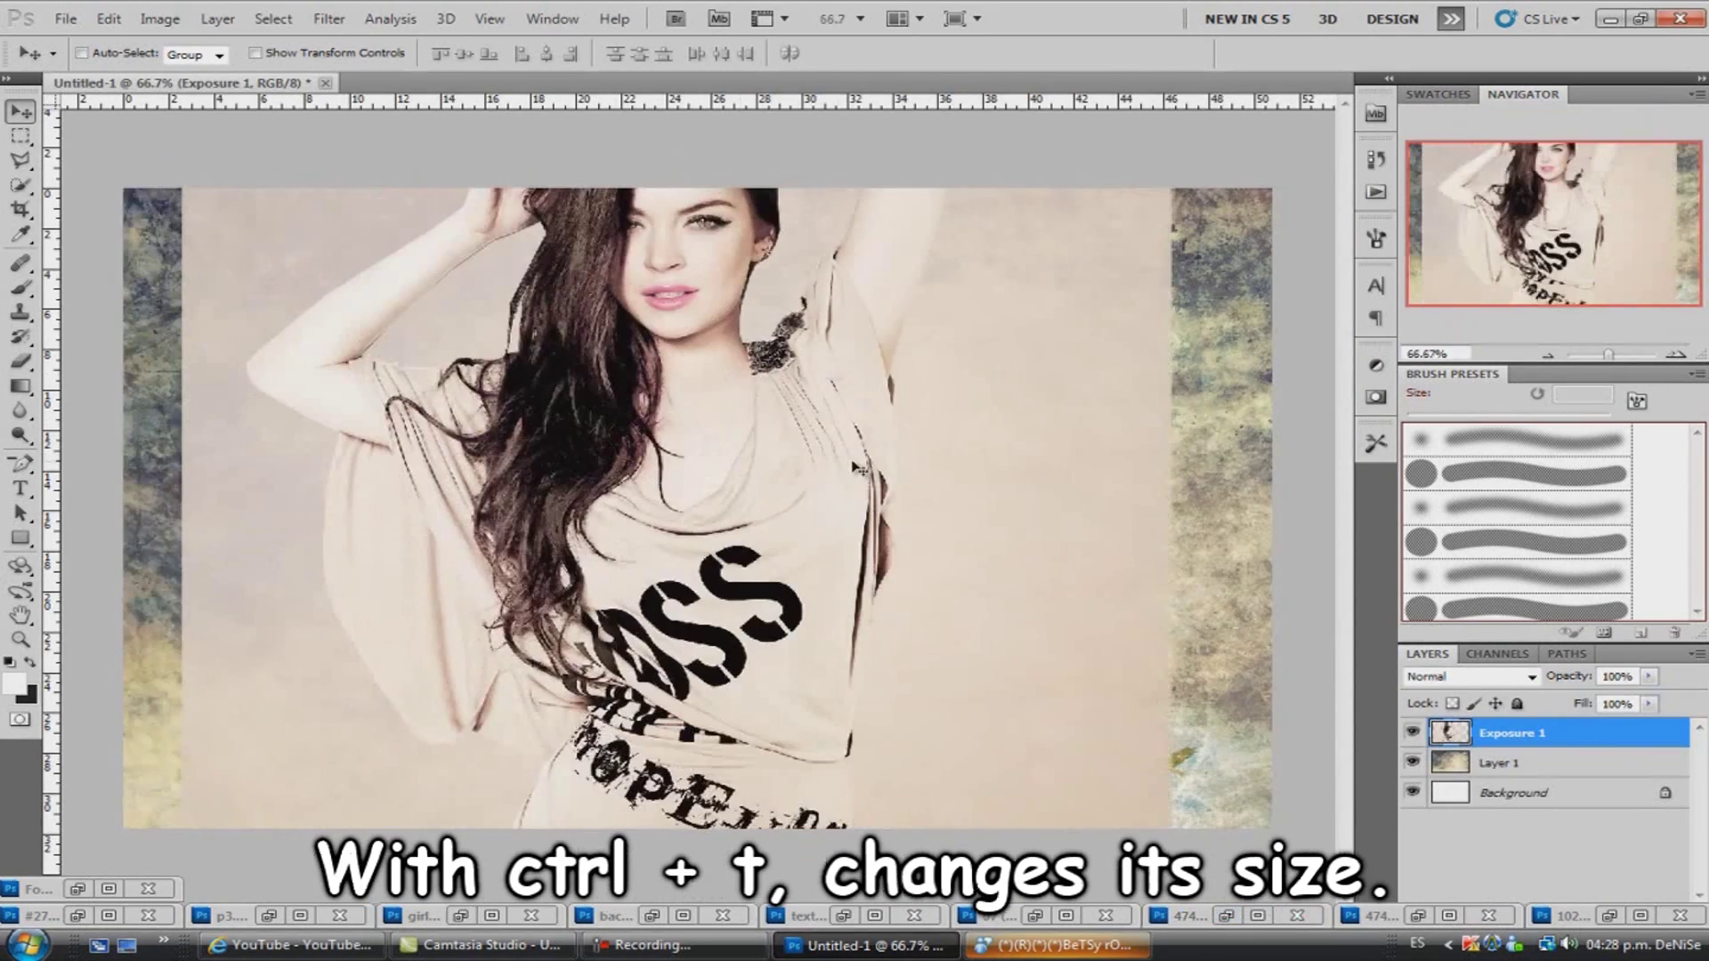
key("ctrl+t")
mouse_move(1608, 355)
left_mouse_down()
mouse_move(1568, 355)
mouse_move(1608, 356)
left_mouse_up()
left_click_drag(896, 486, 778, 329)
mouse_move(869, 458)
left_mouse_down()
mouse_move(948, 618)
mouse_move(1201, 814)
left_mouse_up()
left_click(20, 111)
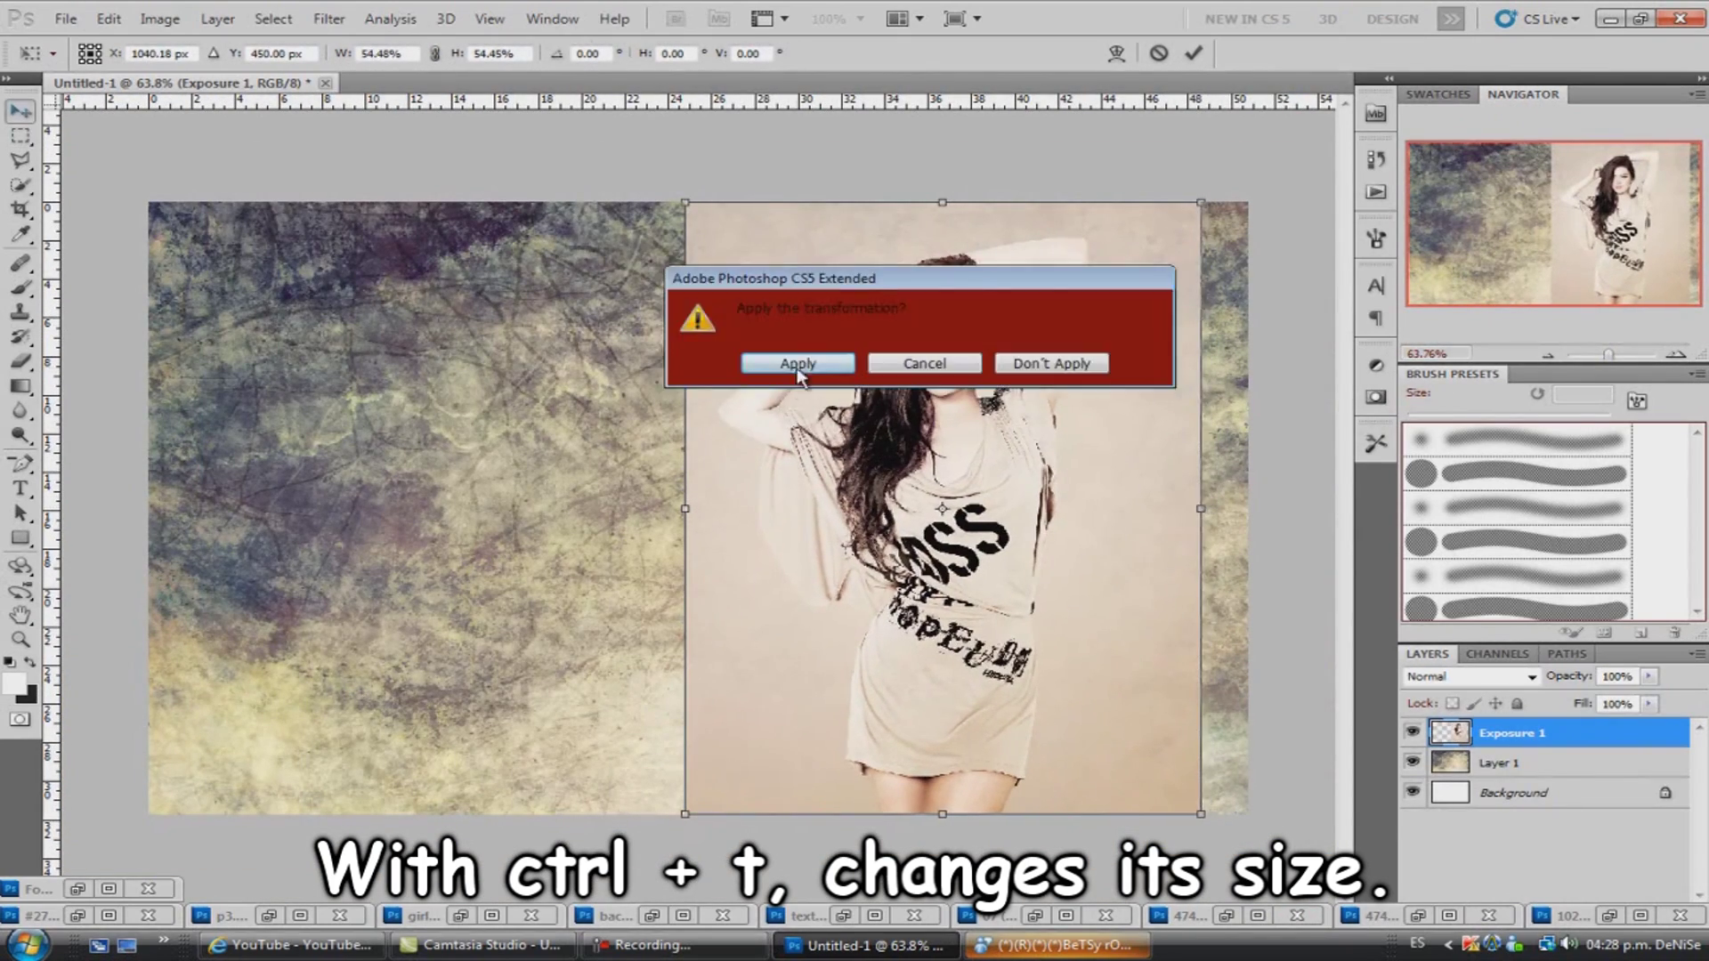
left_click(798, 364)
Erase the pale backdrop around the woman's head, arm and left side.
key("e")
mouse_move(1166, 214)
left_mouse_down()
mouse_move(1088, 380)
mouse_move(1192, 412)
left_mouse_up()
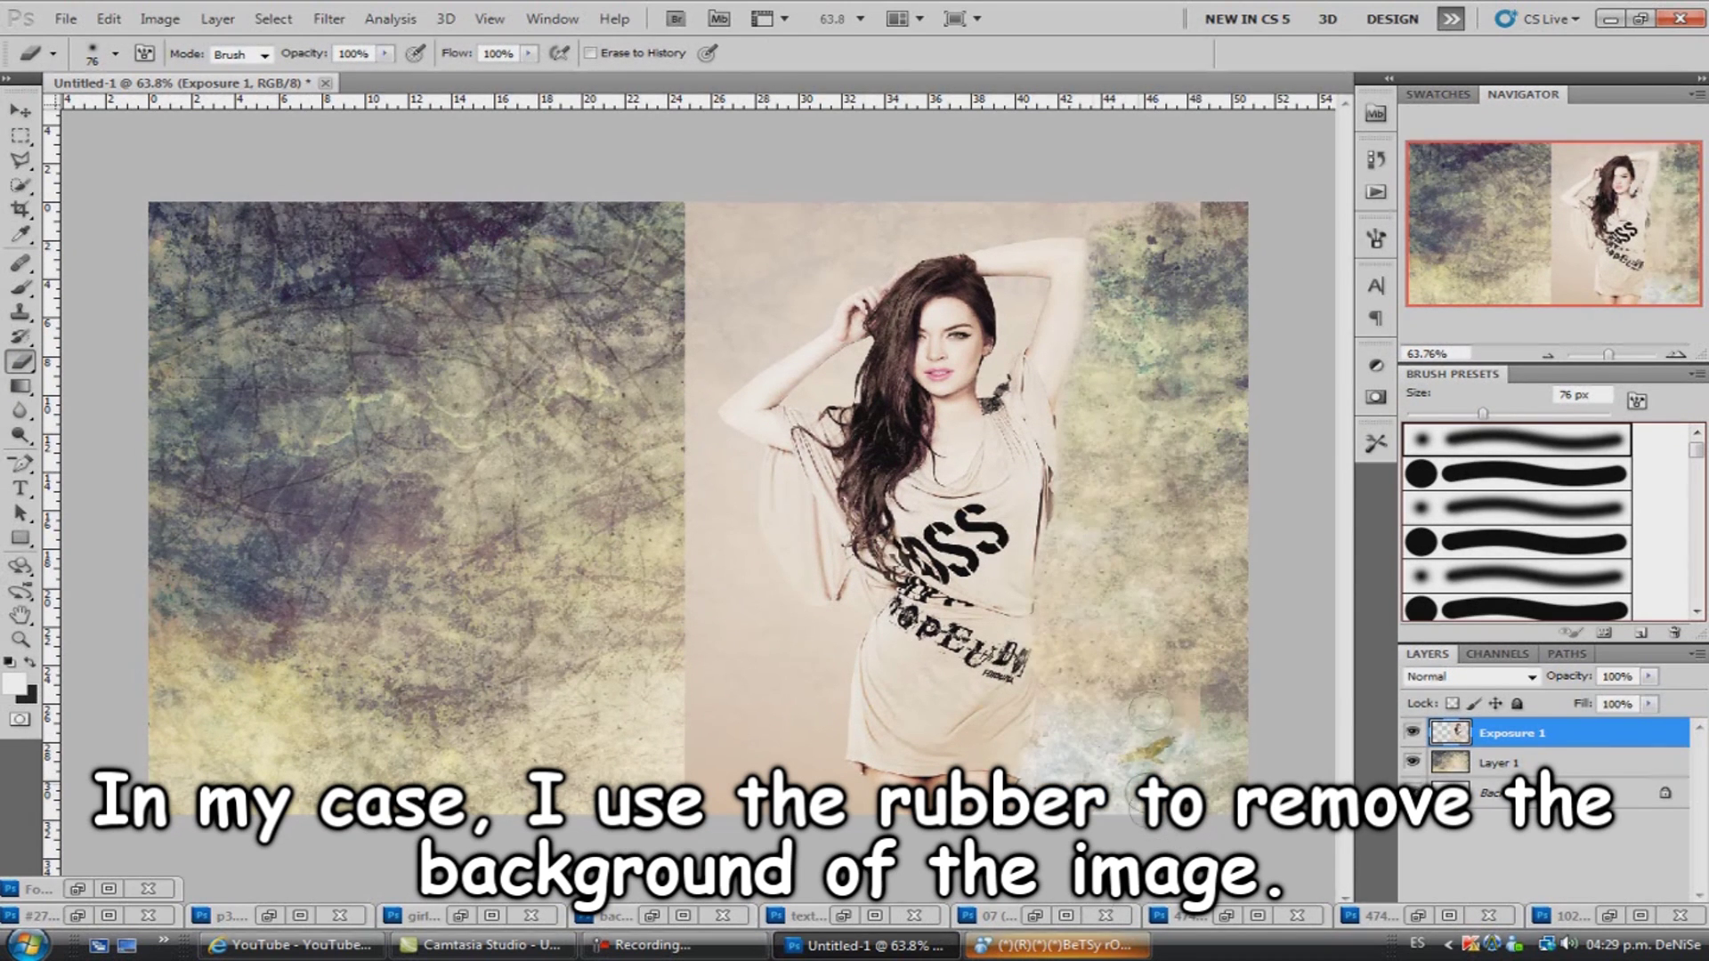
left_click_drag(1123, 213, 986, 218)
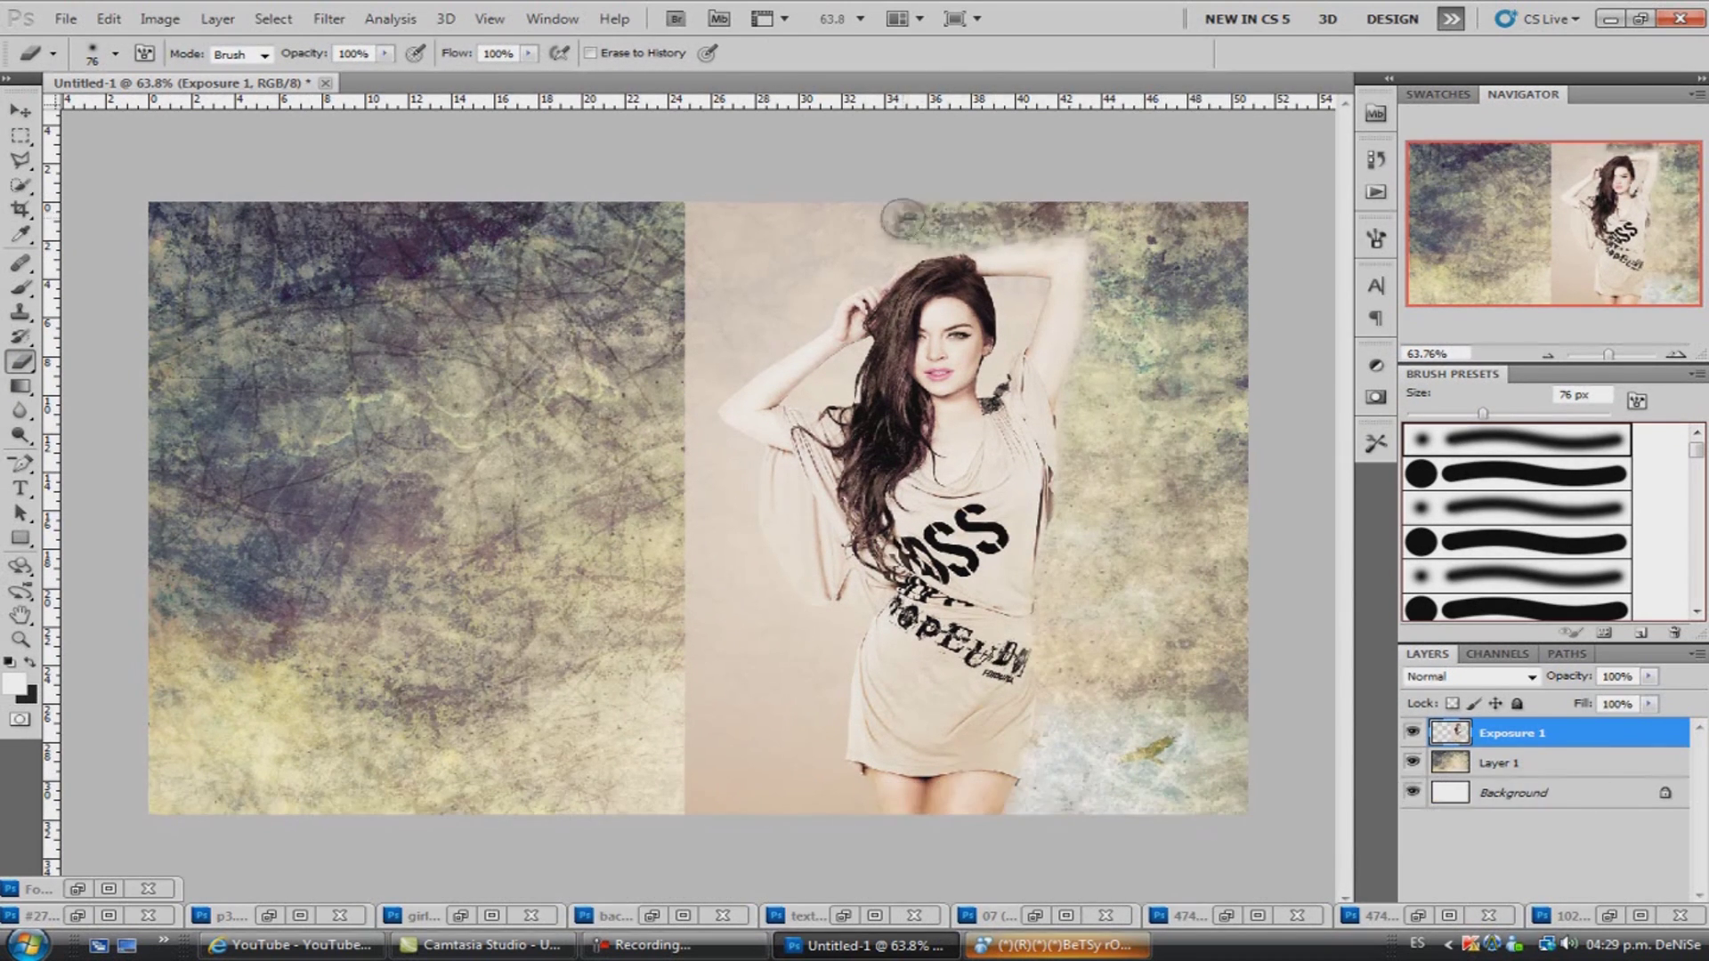
left_click_drag(861, 251, 783, 333)
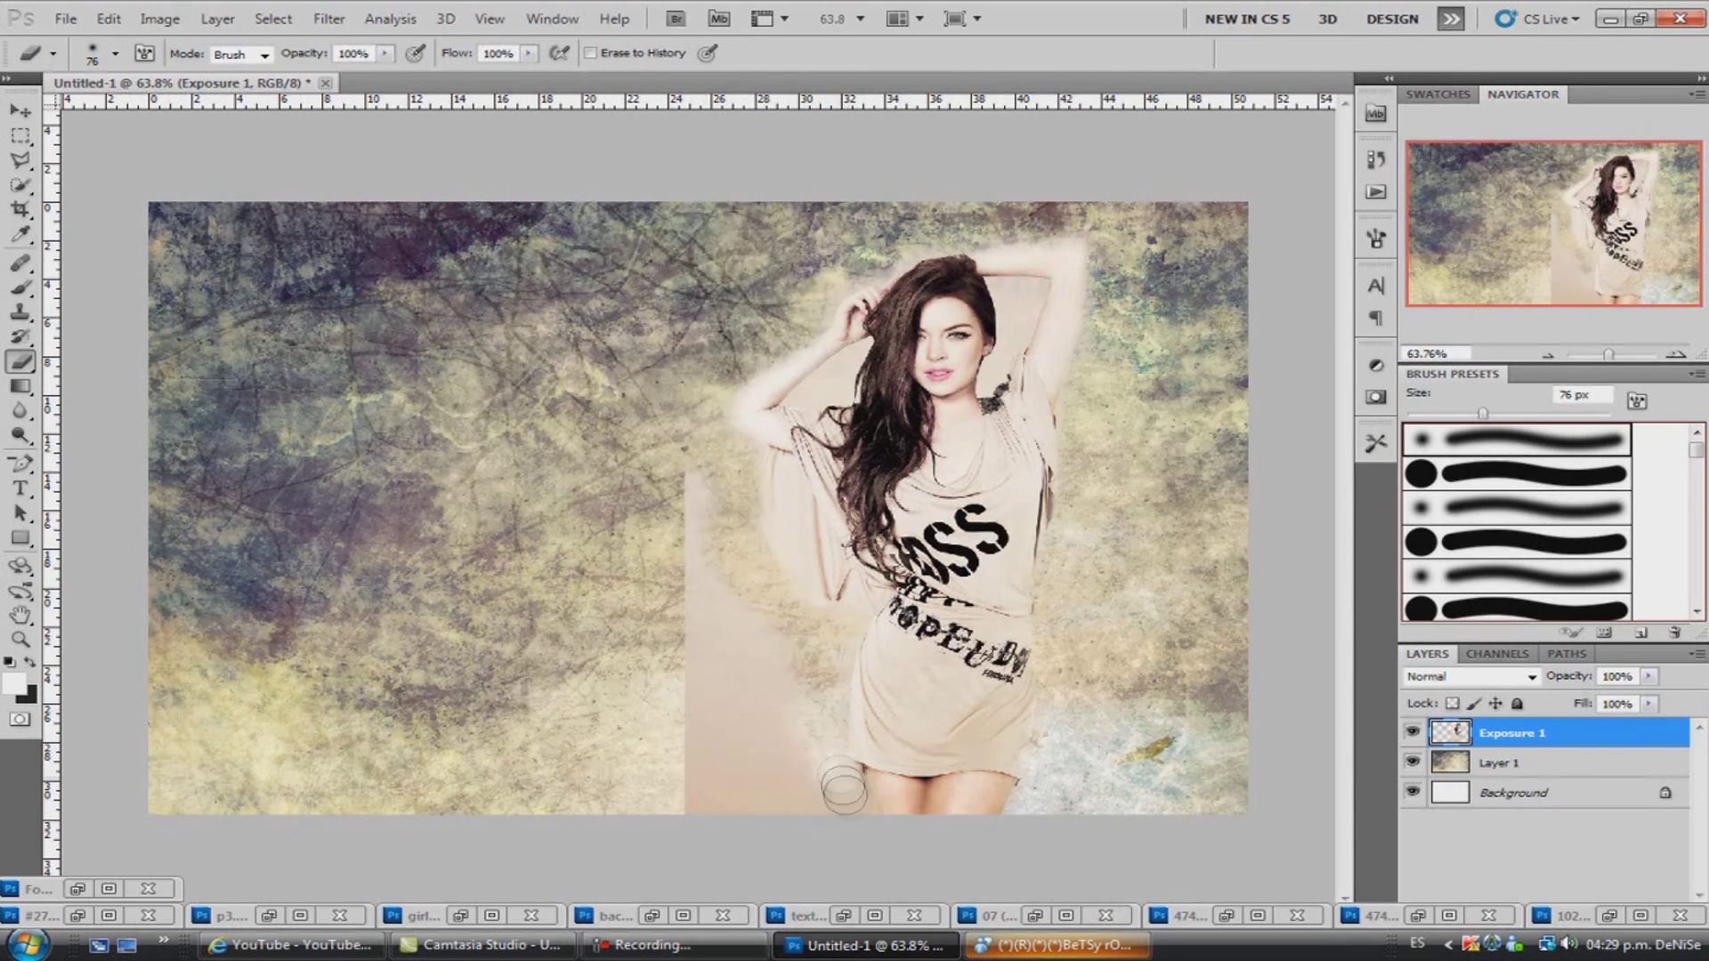
left_click_drag(833, 761, 712, 596)
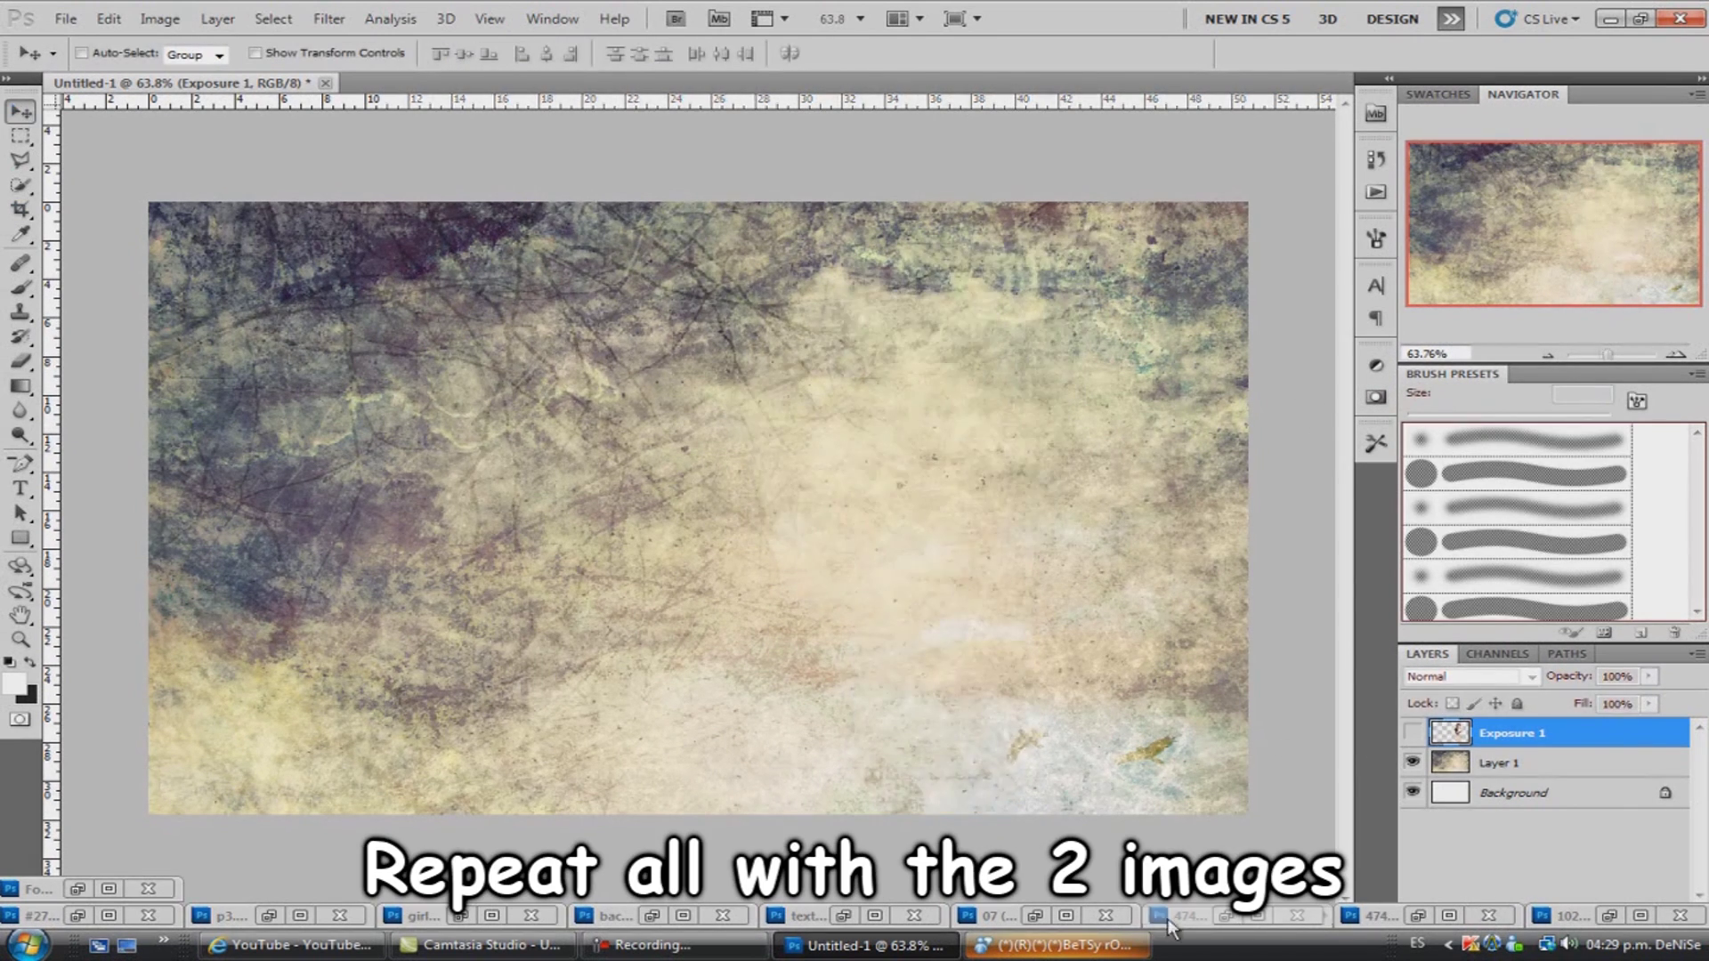
Run the colouring action on the grey T-shirt photo, continuing past both warnings.
left_click_drag(832, 126, 832, 151)
left_click(1376, 192)
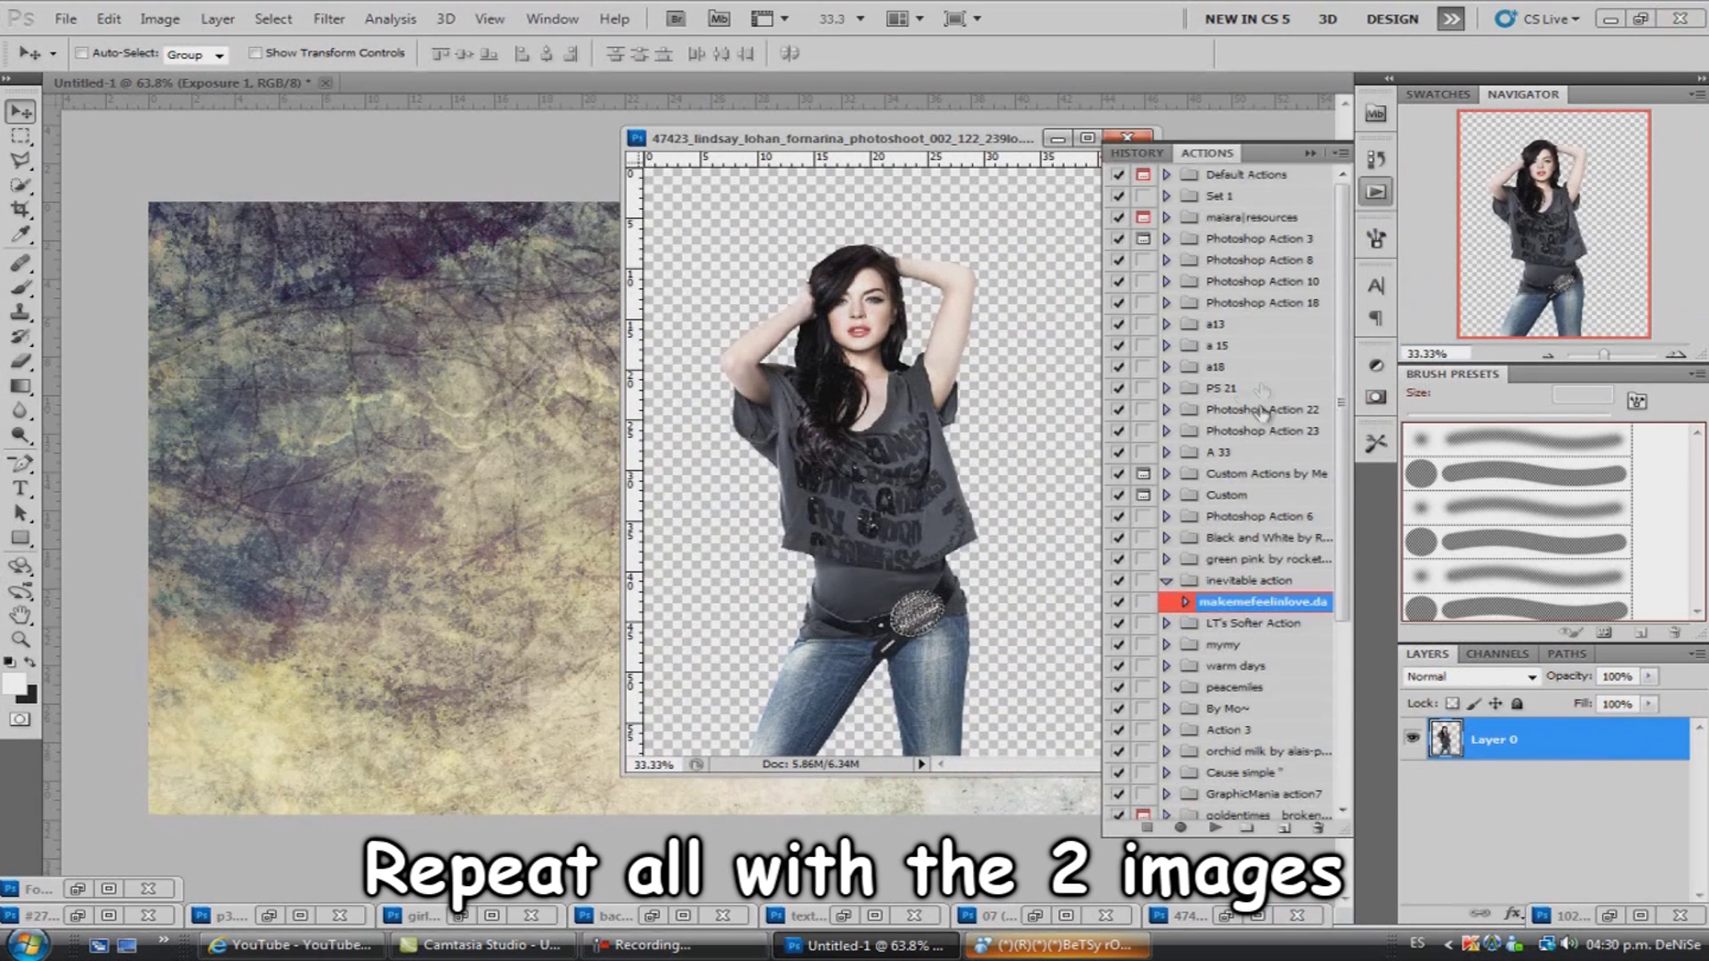
left_click(1212, 829)
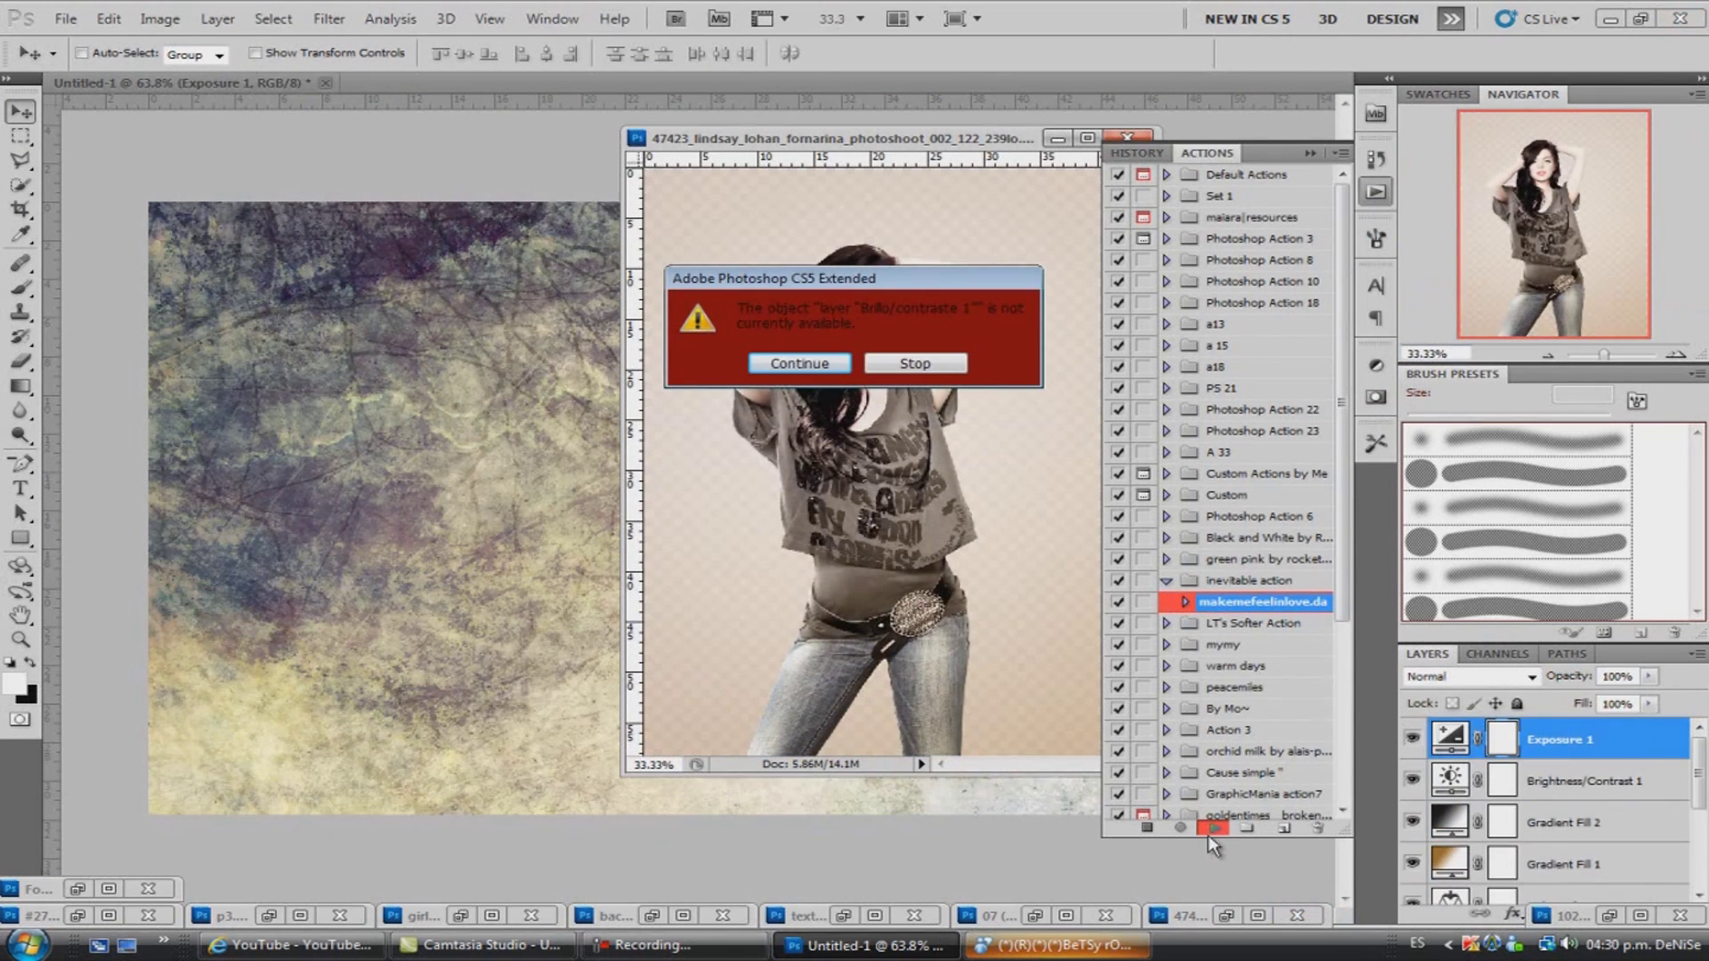
left_click(828, 369)
left_click(850, 364)
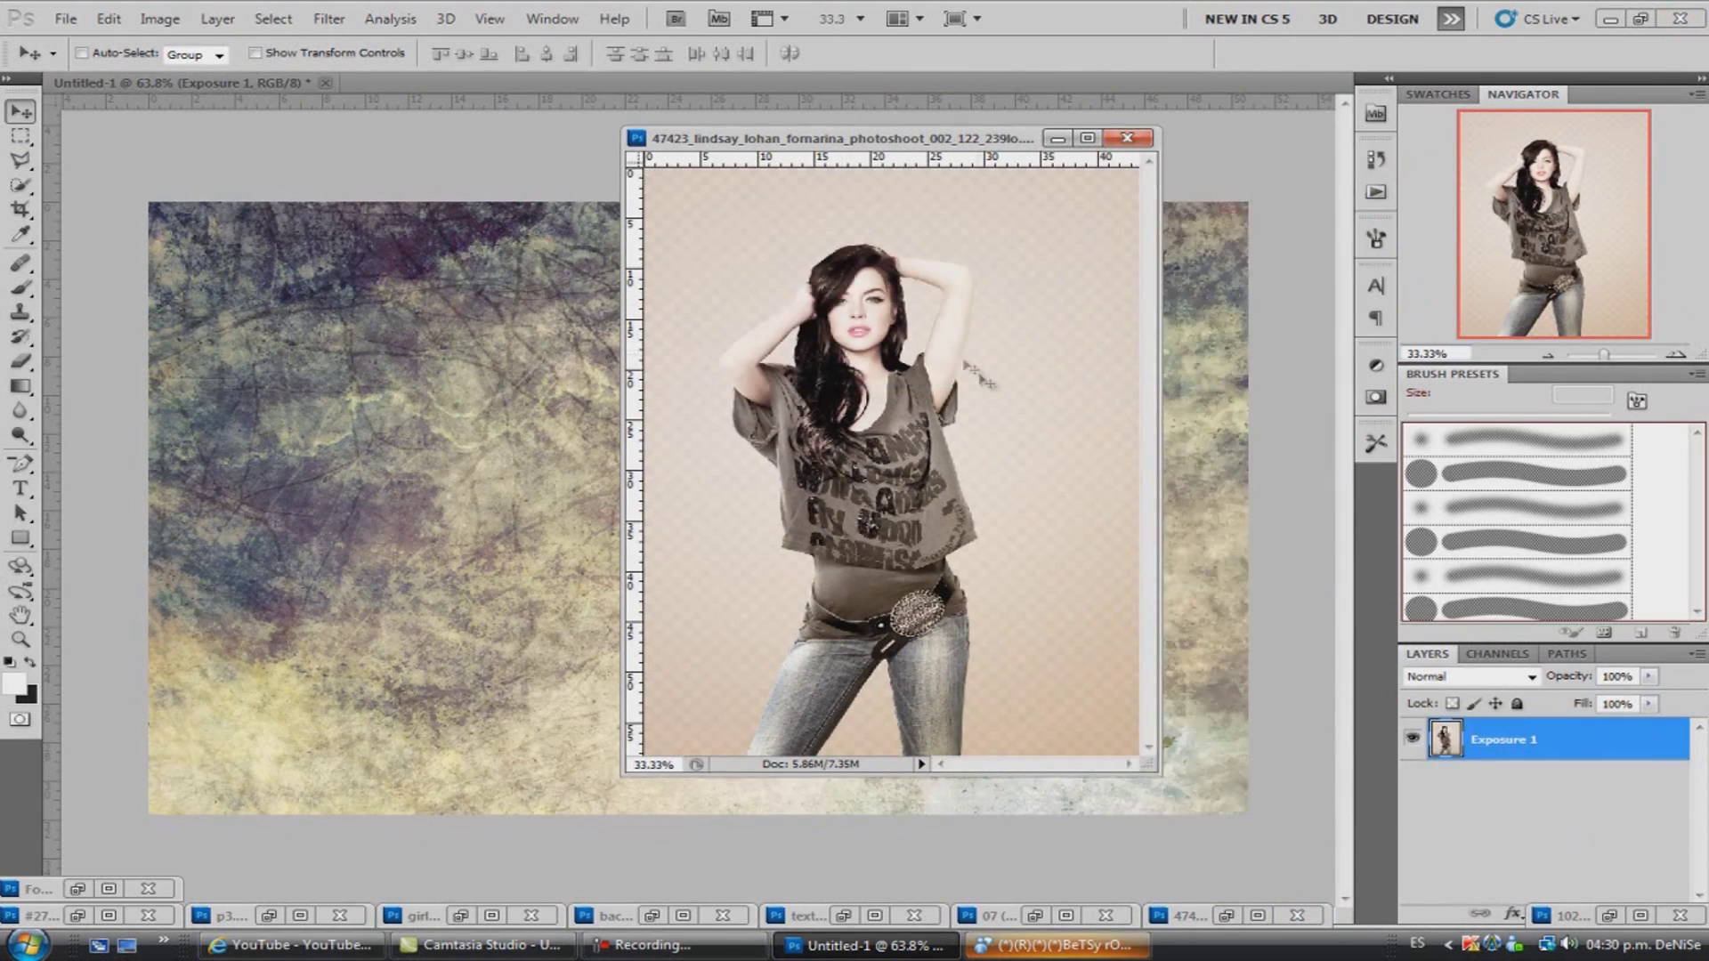
Copy the toned photo into the wallpaper and scale it to about half width and full height.
left_click_drag(916, 560, 538, 518)
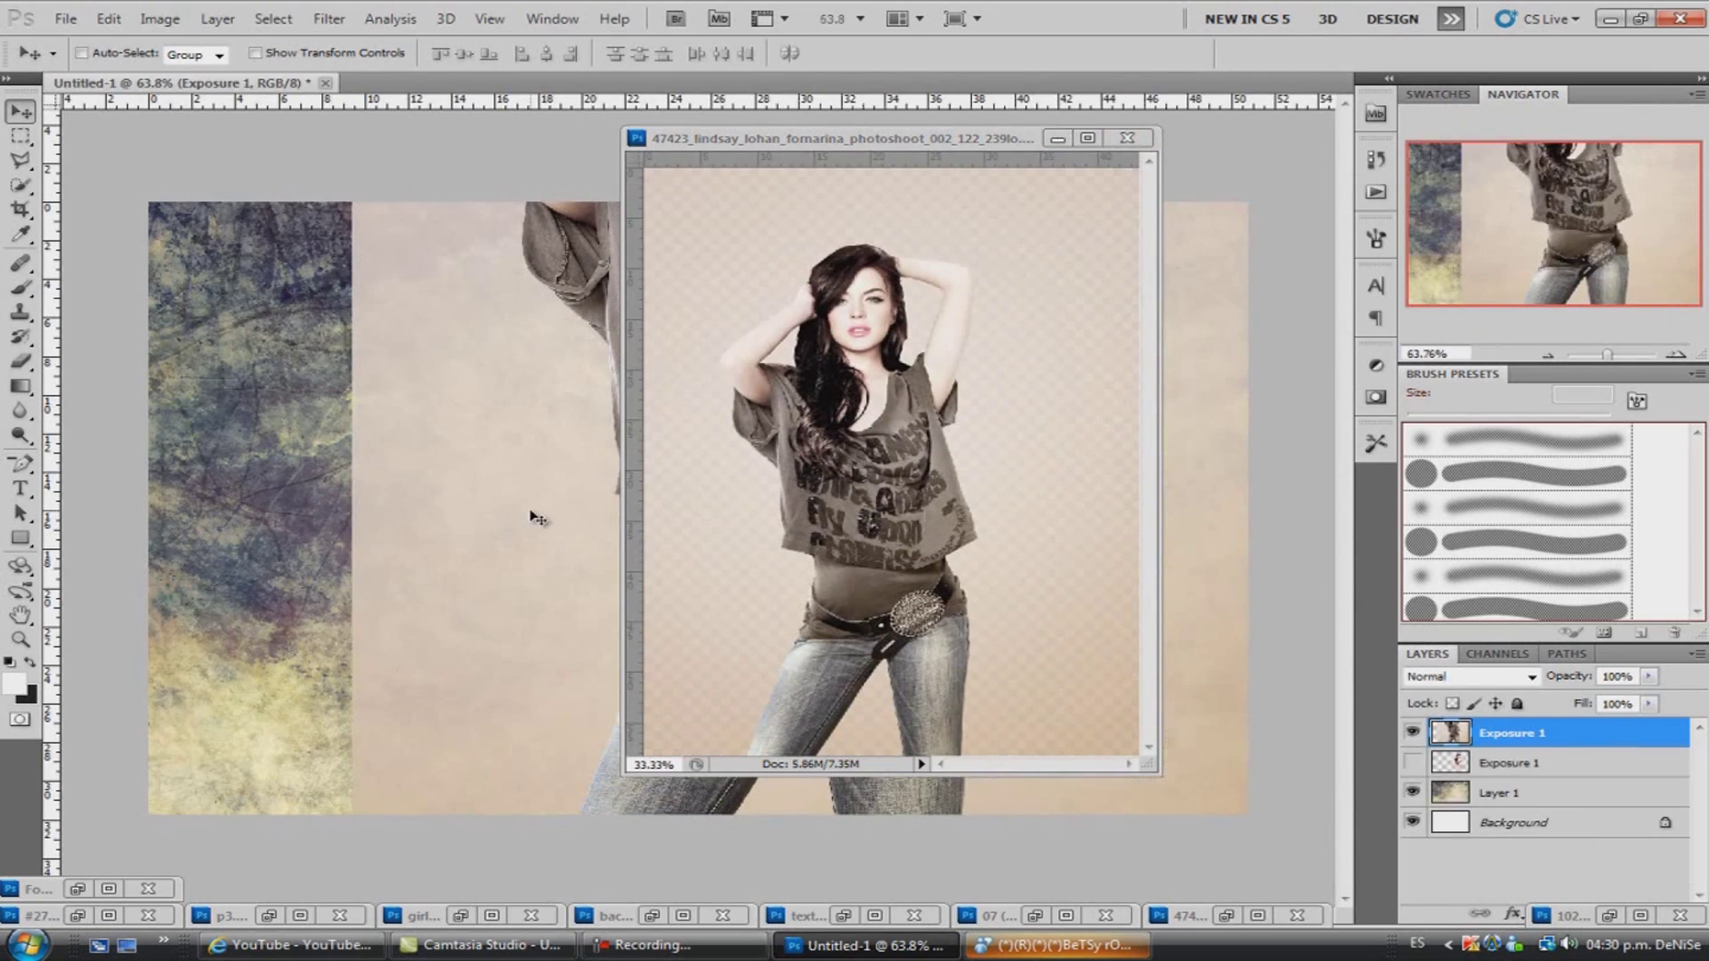
left_click(1057, 138)
key("ctrl+t")
mouse_move(307, 173)
left_mouse_down()
mouse_move(534, 485)
mouse_move(570, 241)
left_mouse_up()
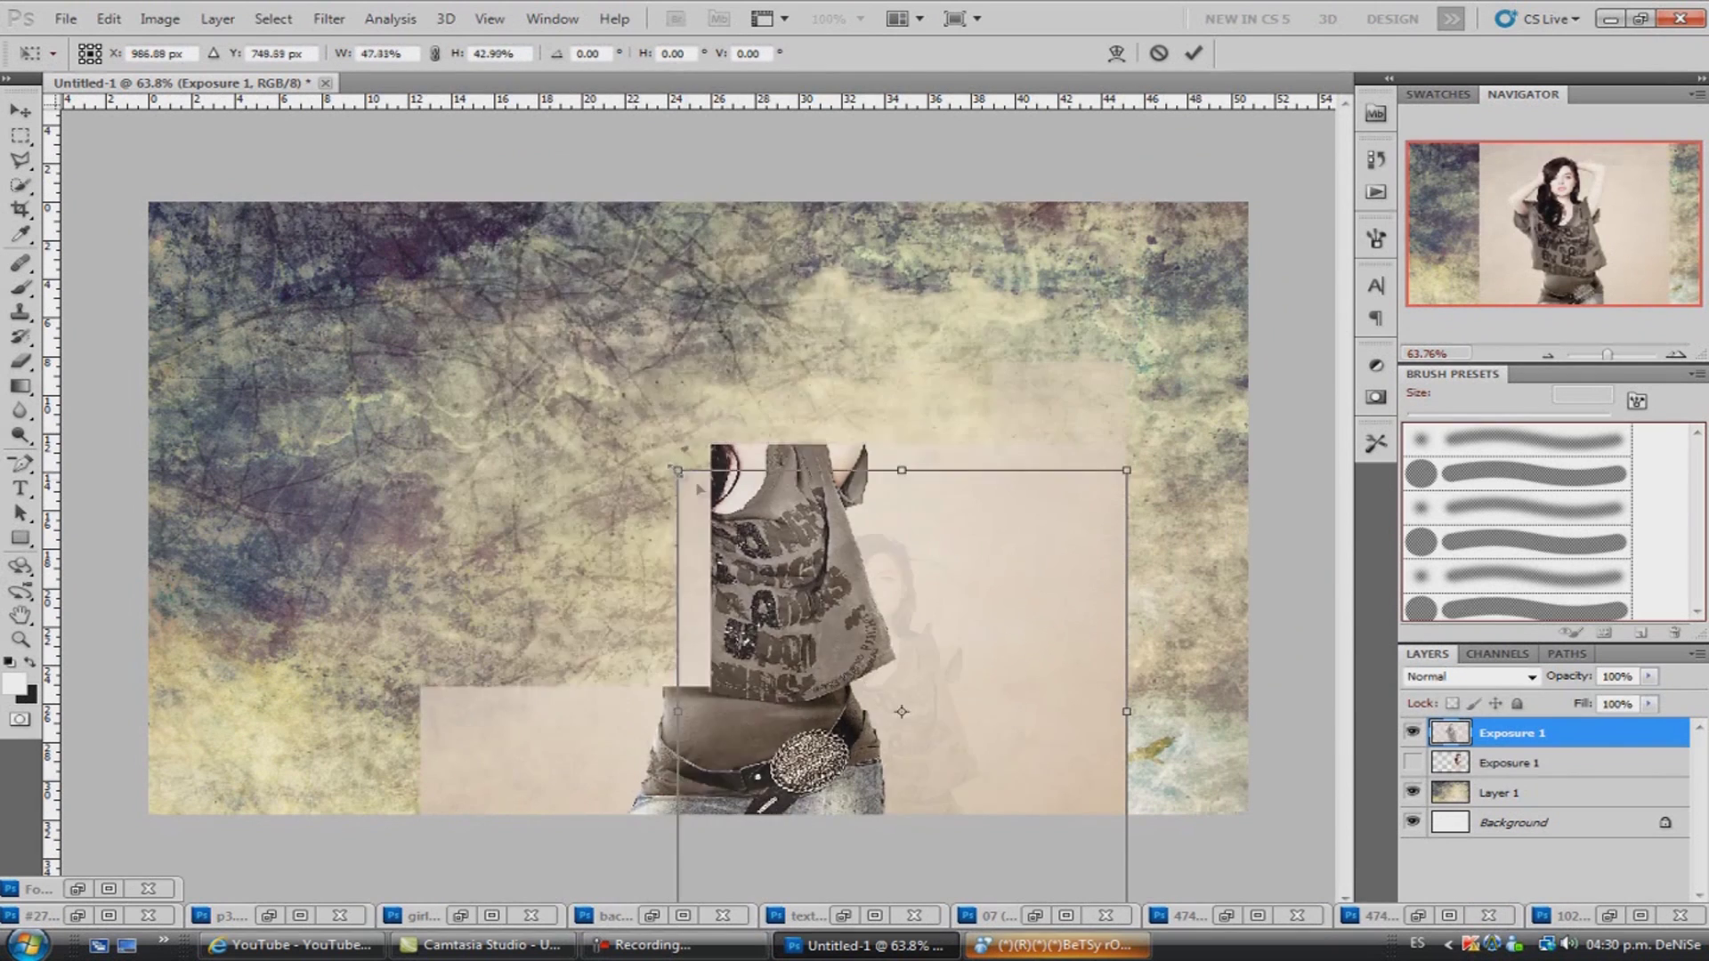
left_click_drag(419, 156, 534, 249)
left_click_drag(984, 506, 1077, 505)
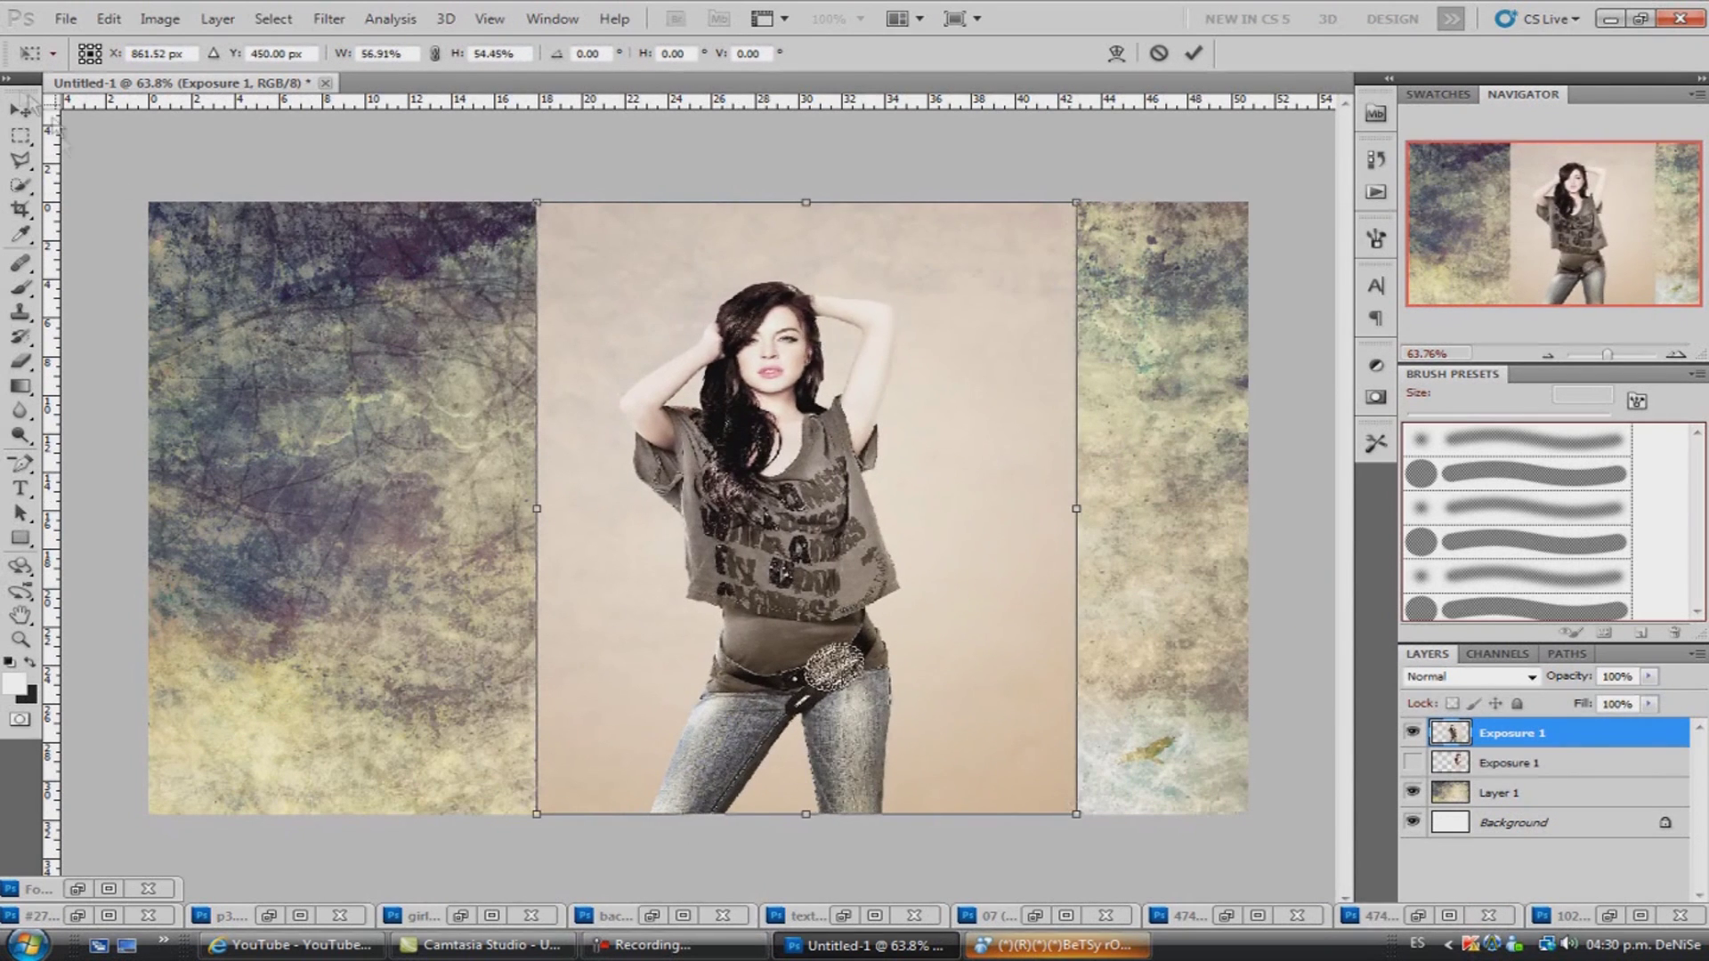
key("Return")
Erase the photo's backdrop on all sides with a larger eraser, then hide the layer.
key("e")
left_click_drag(1015, 223, 1041, 410)
left_click_drag(1460, 405, 1482, 412)
left_click_drag(1015, 214, 961, 391)
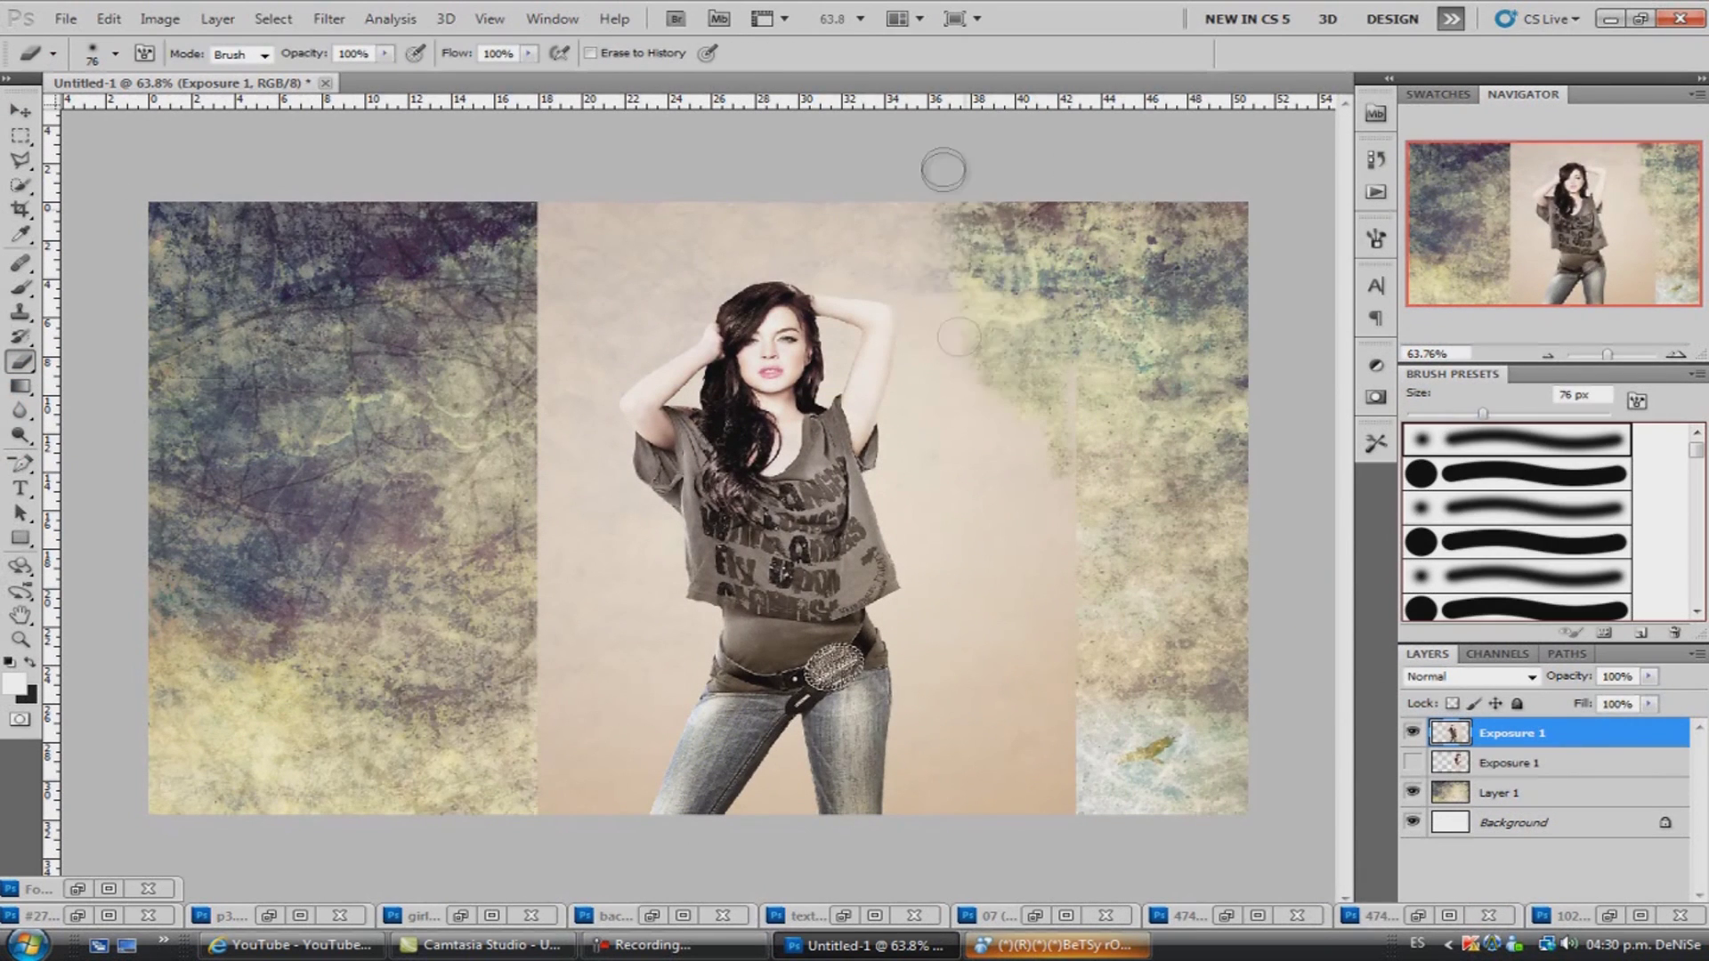
left_click_drag(942, 205, 926, 521)
mouse_move(829, 276)
left_mouse_down()
mouse_move(629, 343)
mouse_move(671, 681)
left_mouse_up()
mouse_move(633, 777)
left_mouse_down()
mouse_move(552, 445)
mouse_move(605, 267)
mouse_move(756, 222)
mouse_move(890, 232)
left_mouse_up()
mouse_move(1046, 767)
left_mouse_down()
mouse_move(890, 783)
mouse_move(890, 534)
mouse_move(925, 472)
left_mouse_up()
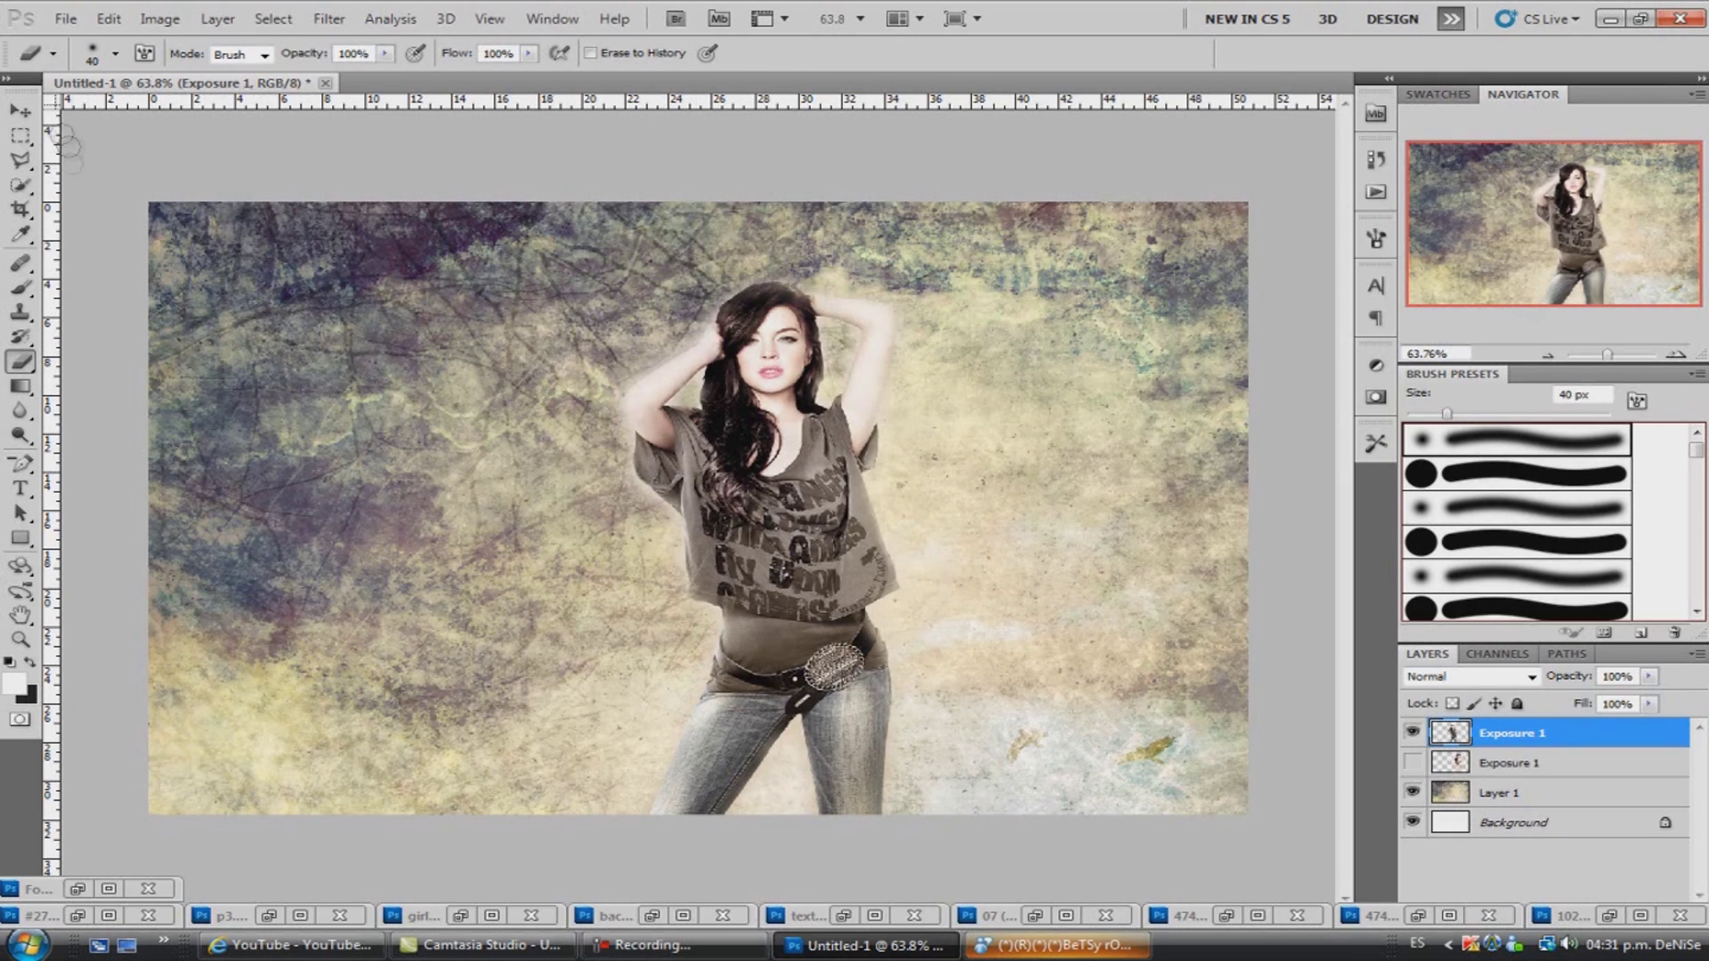
key("v")
left_click(1412, 731)
Run the colouring action on the third photo, the woman in the dark corset top.
double_click(1391, 917)
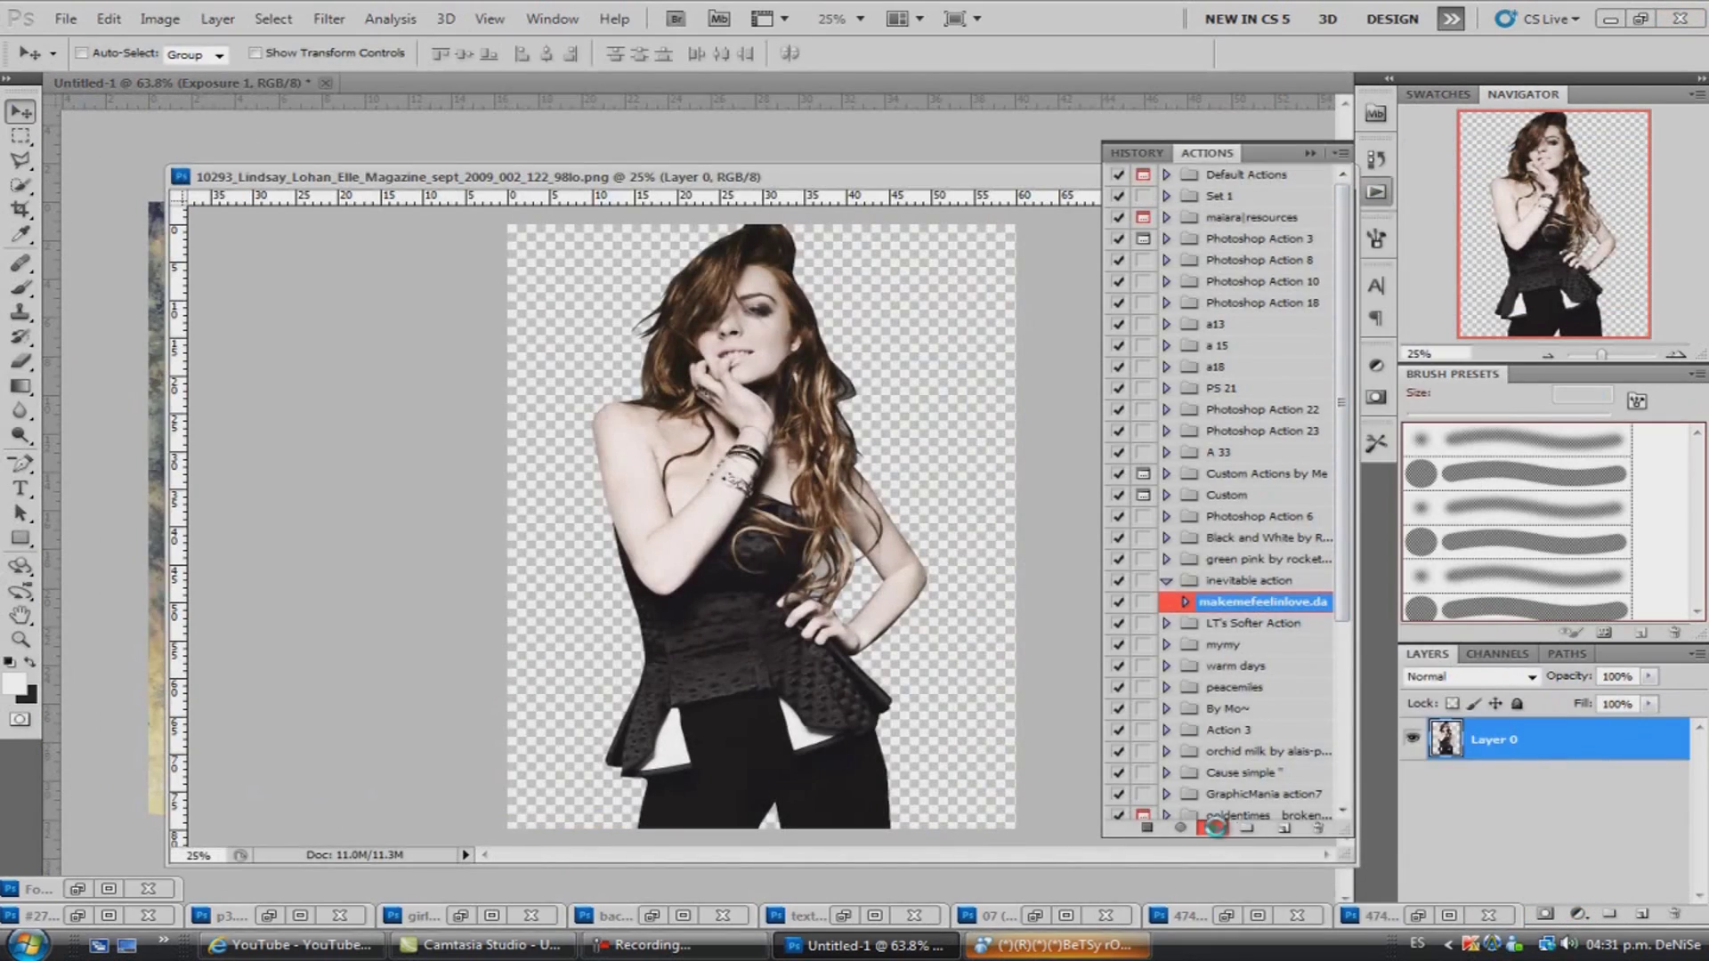
left_click(1215, 828)
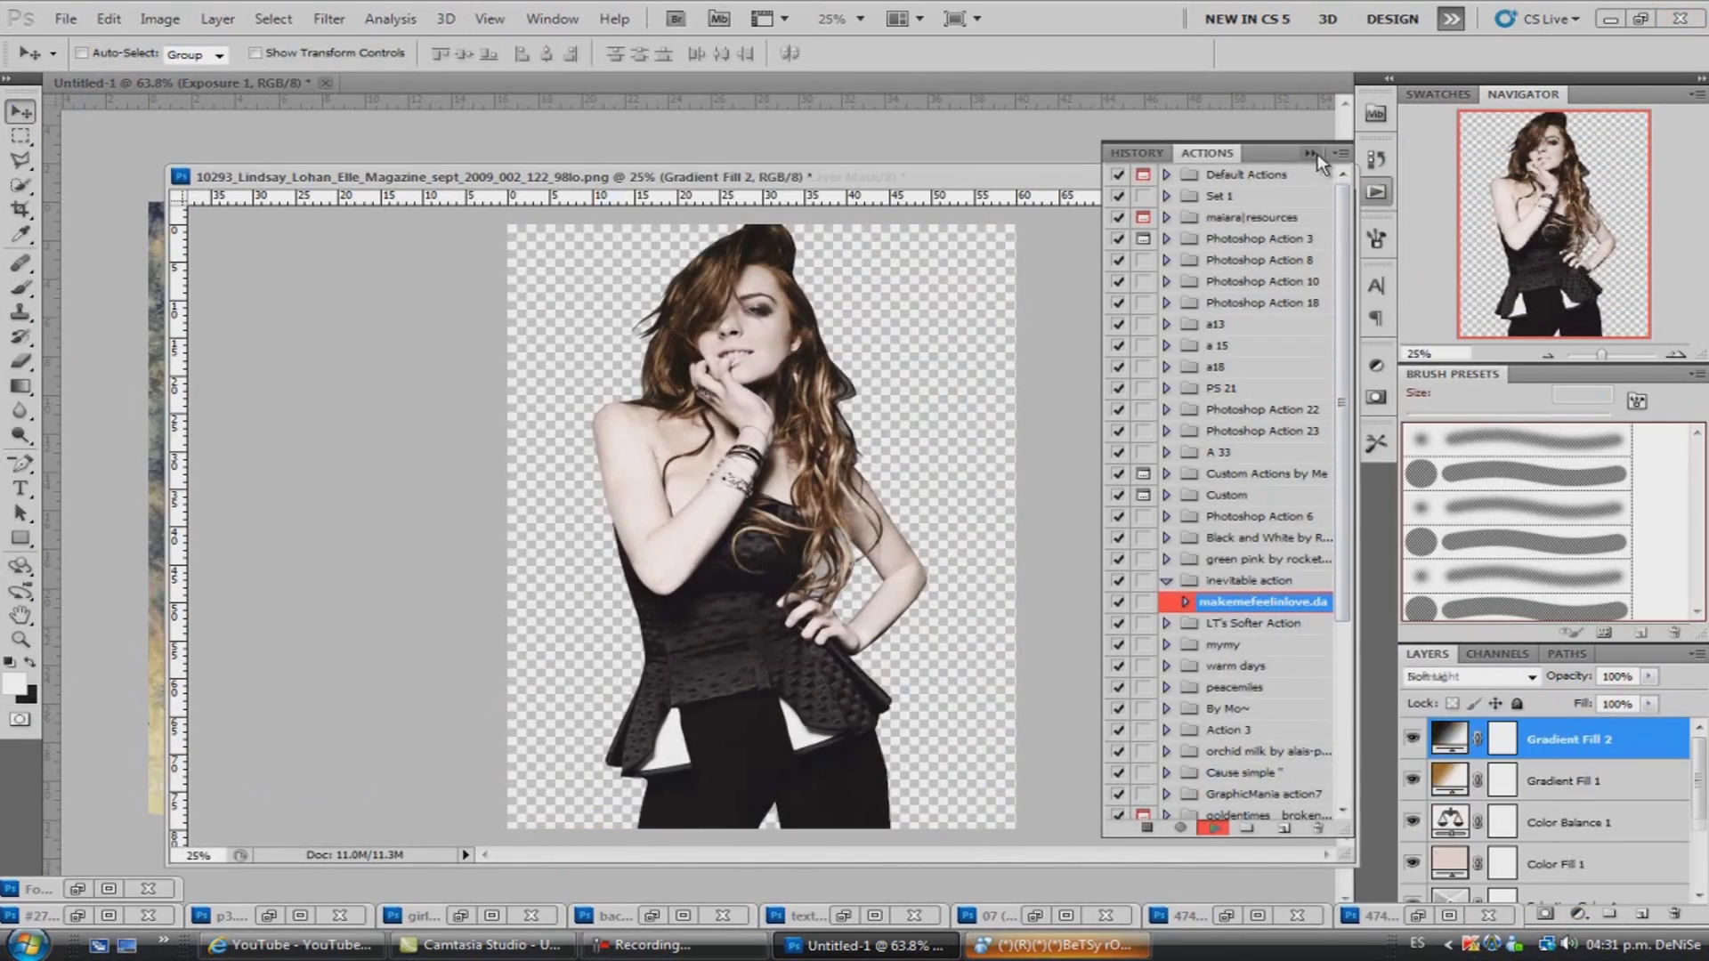
left_click(798, 363)
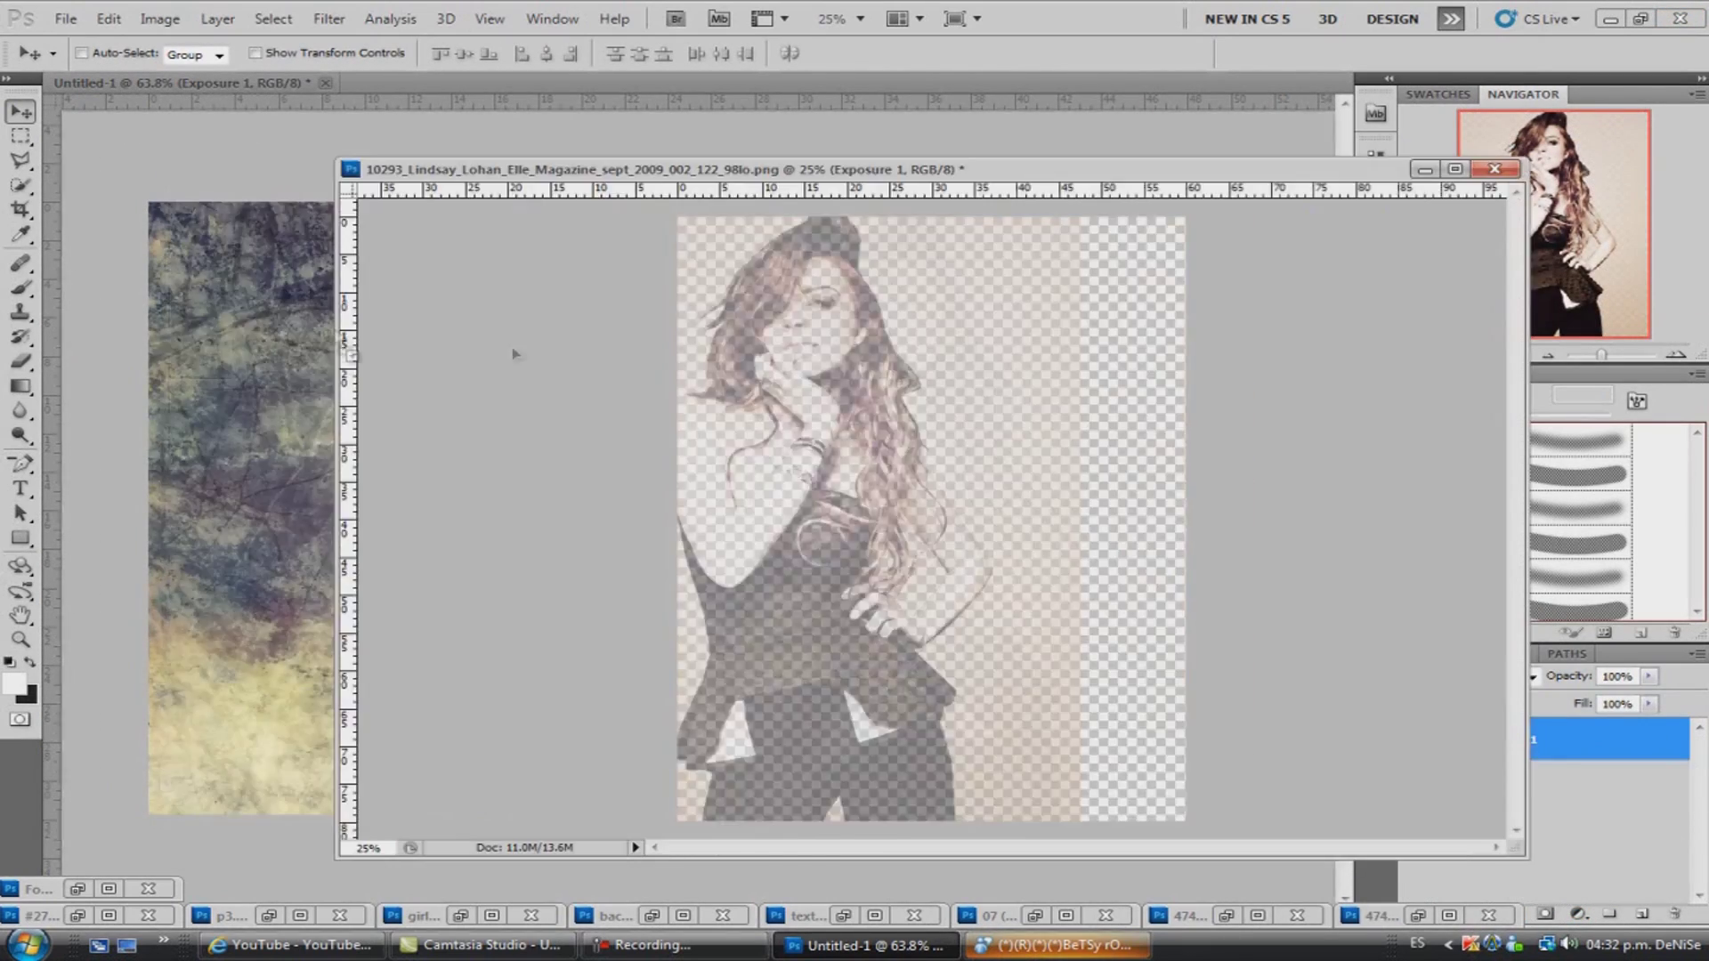
Copy the corset photo into the wallpaper at full canvas height and erase its beige backdrop.
left_click_drag(776, 489, 267, 445)
left_click(1255, 176)
key("ctrl+t")
mouse_move(267, 251)
left_mouse_down()
mouse_move(705, 169)
mouse_move(705, 203)
left_mouse_up()
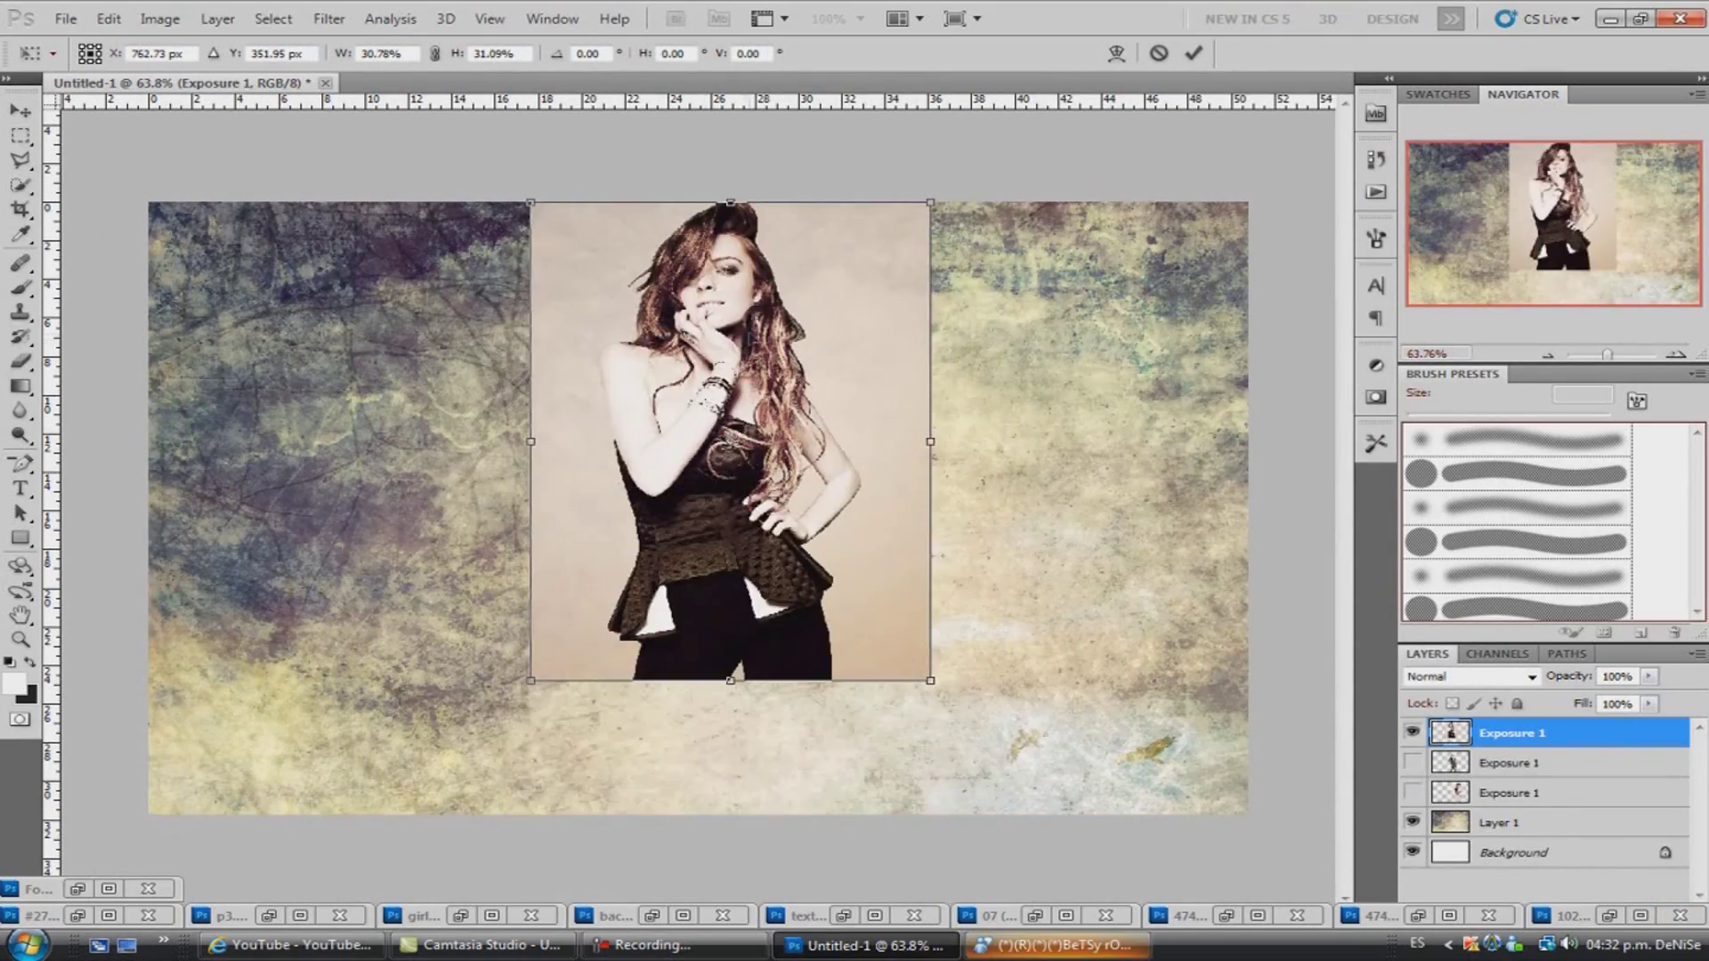
left_click_drag(905, 891, 1051, 813)
left_click_drag(562, 499, 641, 500)
key("e")
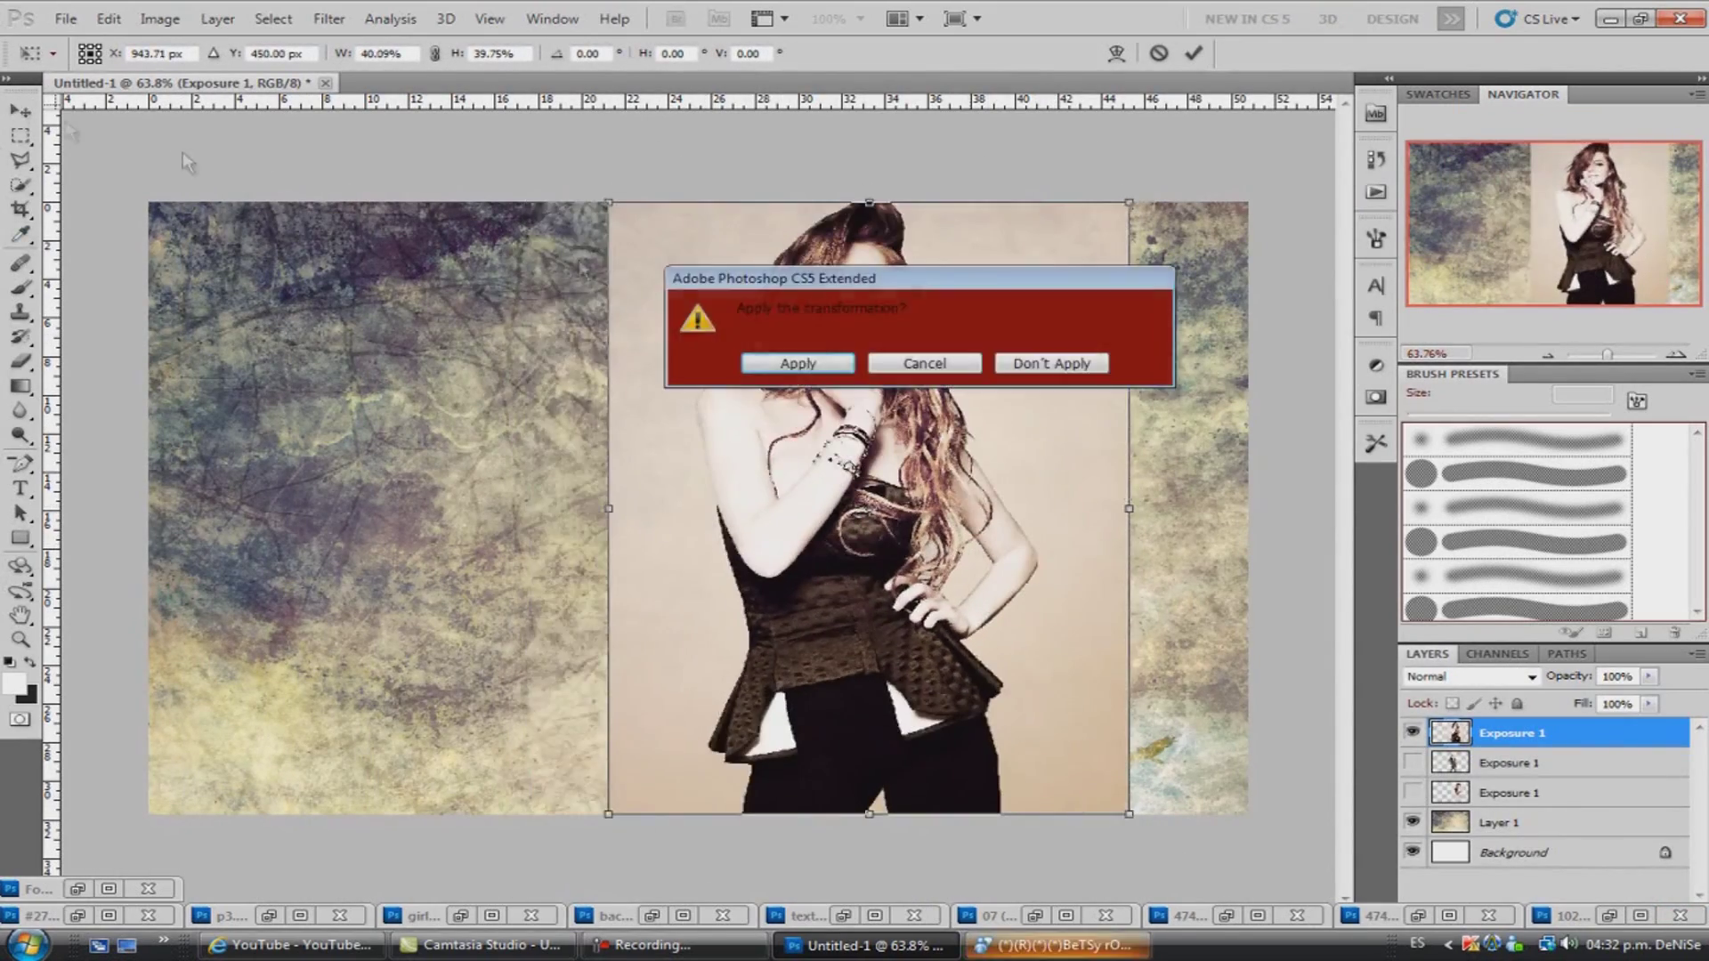
key("Return")
mouse_move(917, 207)
left_mouse_down()
mouse_move(1045, 591)
mouse_move(1004, 710)
mouse_move(1121, 766)
mouse_move(1080, 400)
mouse_move(997, 267)
mouse_move(975, 362)
left_mouse_up()
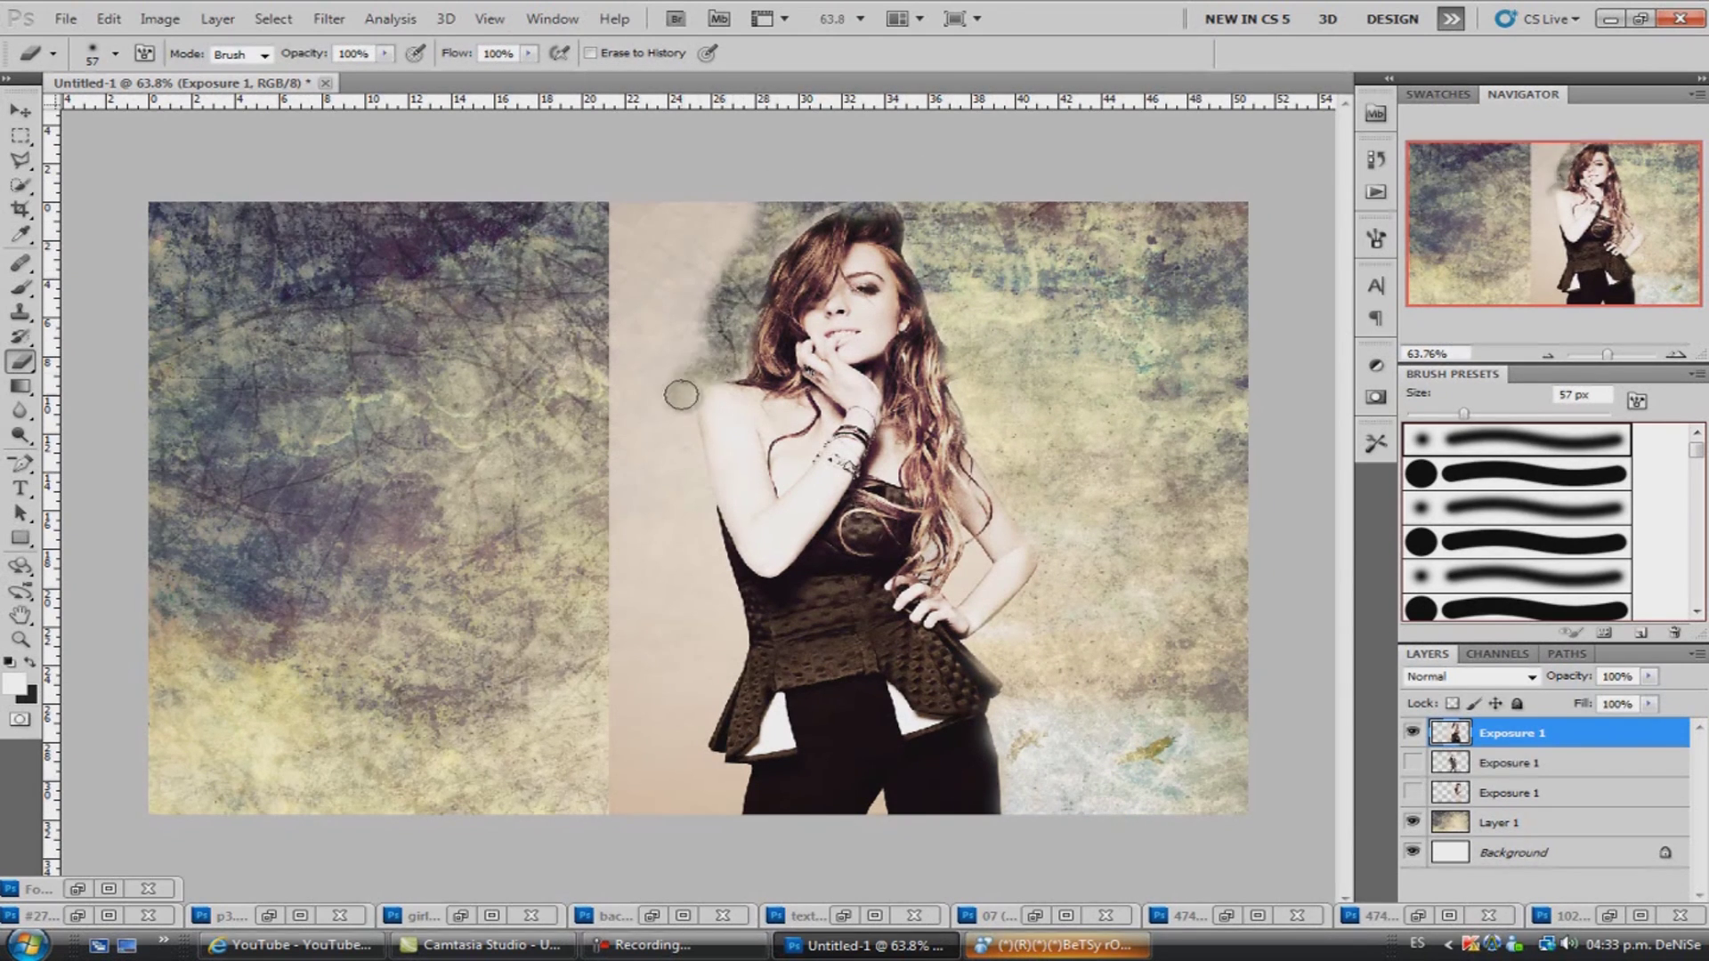
mouse_move(703, 765)
left_mouse_down()
mouse_move(629, 782)
mouse_move(623, 356)
mouse_move(663, 552)
mouse_move(676, 365)
mouse_move(654, 175)
left_mouse_up()
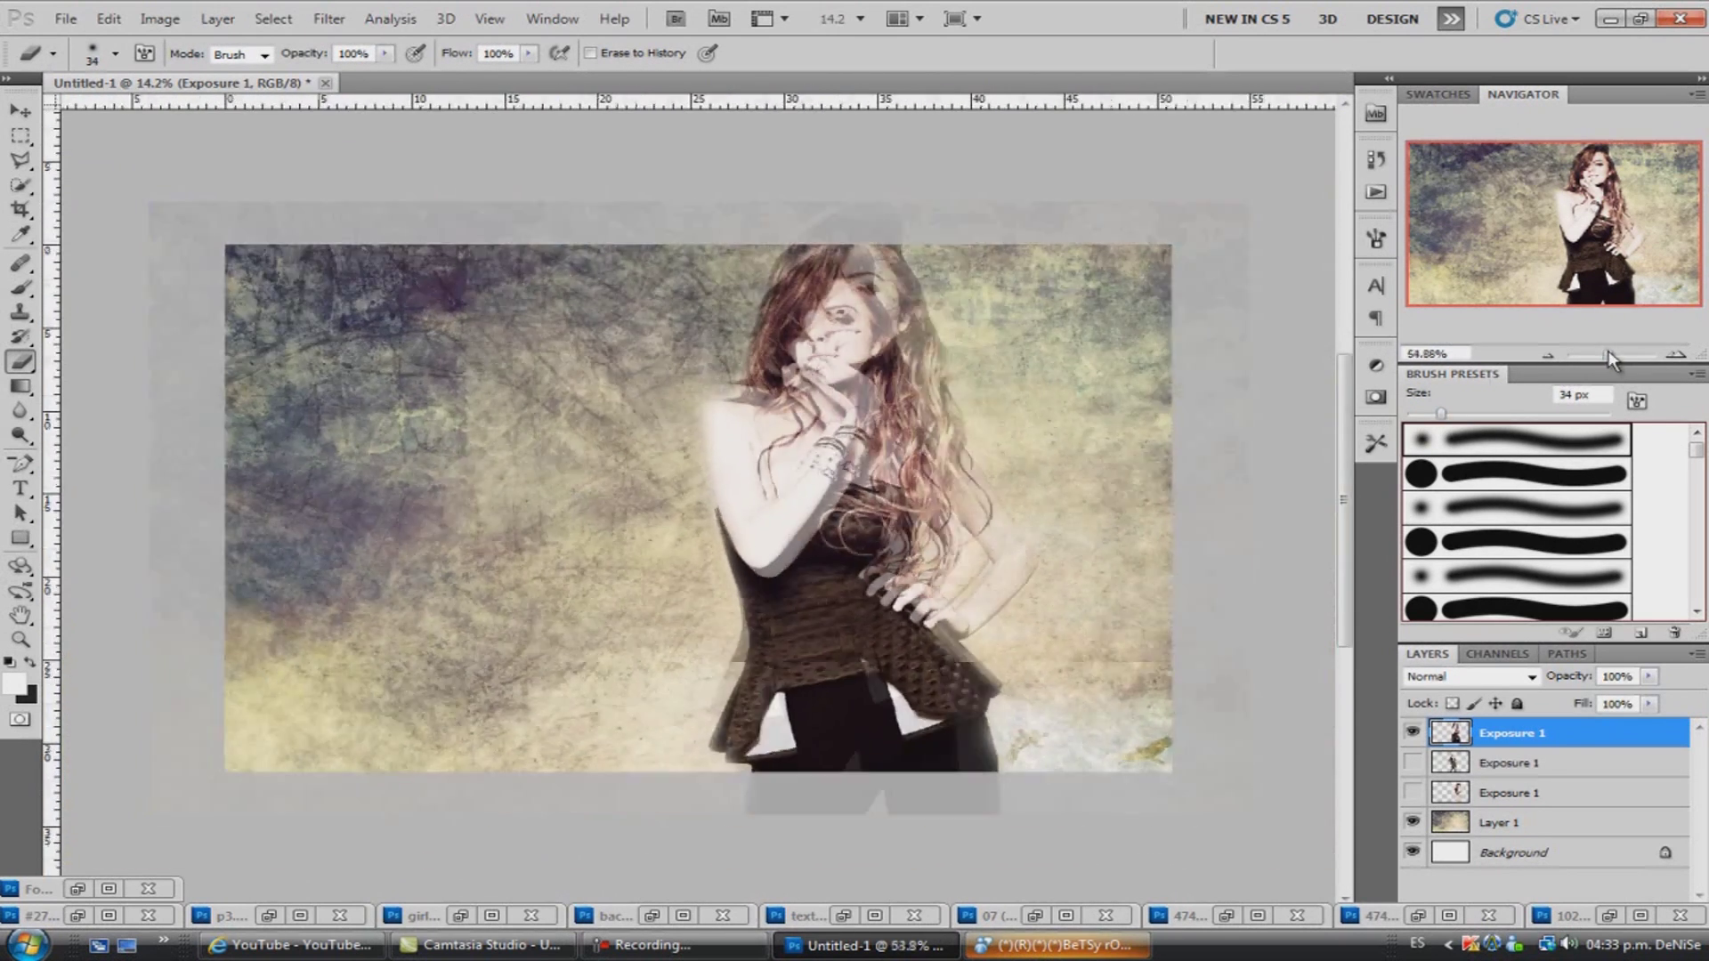
Show the grey-shirt woman, shift her right and widen her slightly.
left_click(1413, 763)
left_click(1412, 733)
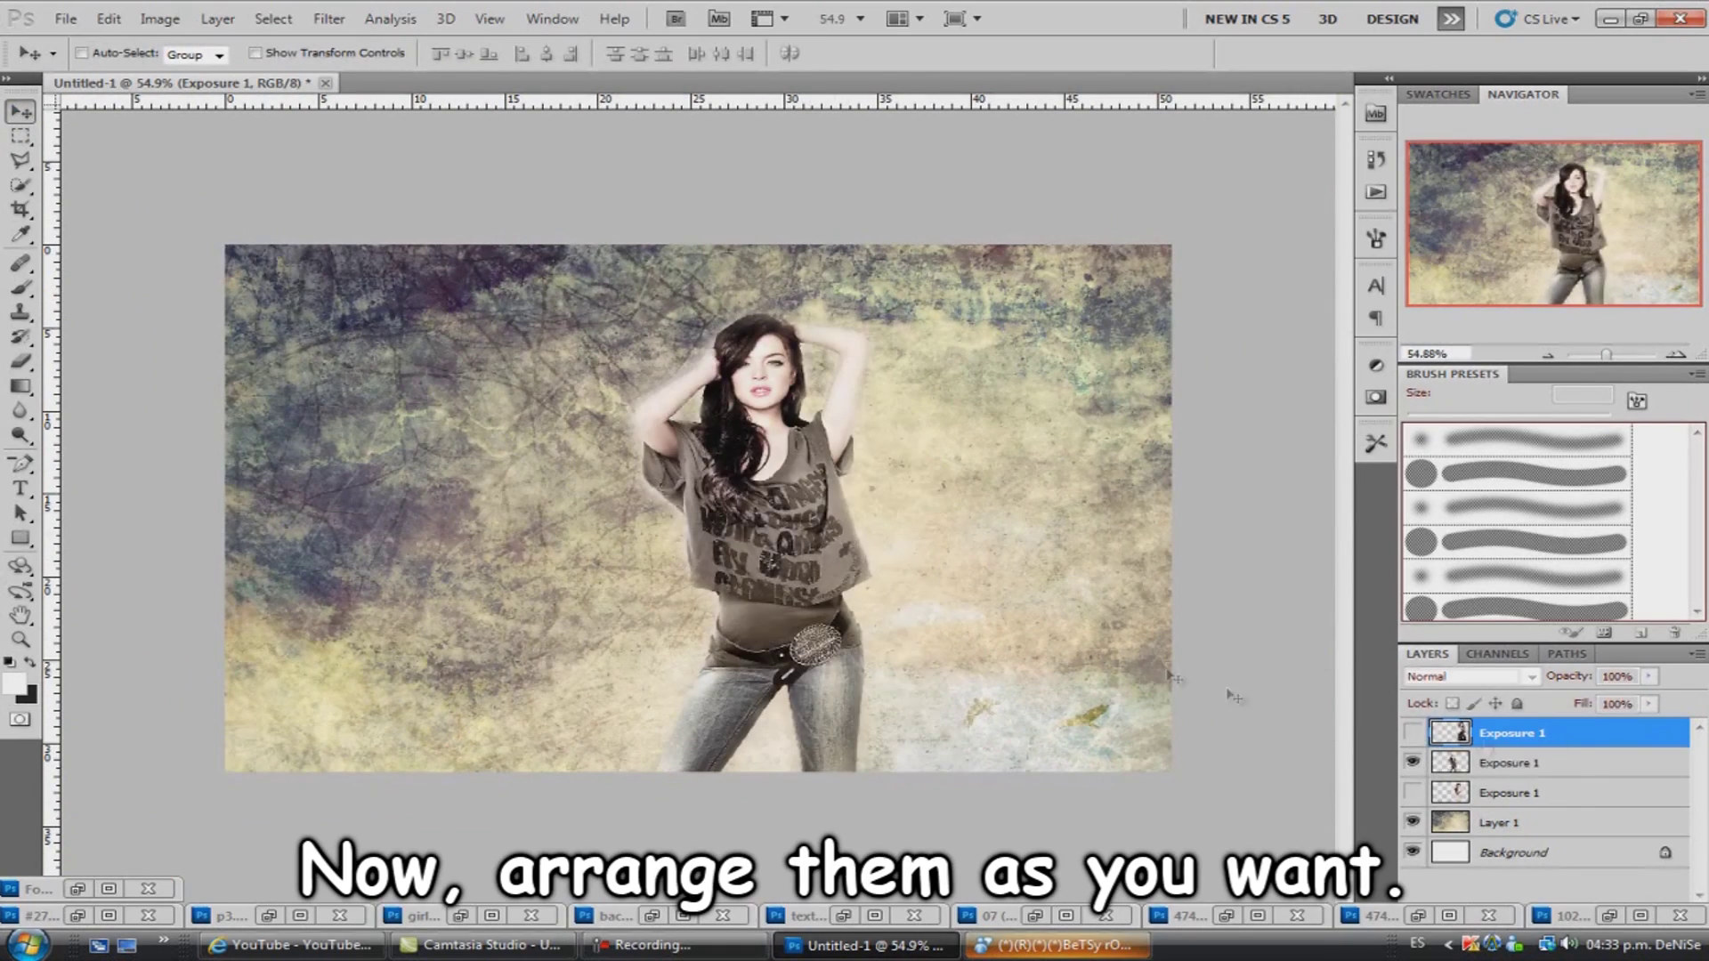
left_click_drag(1234, 696, 1363, 697)
left_click(39, 890)
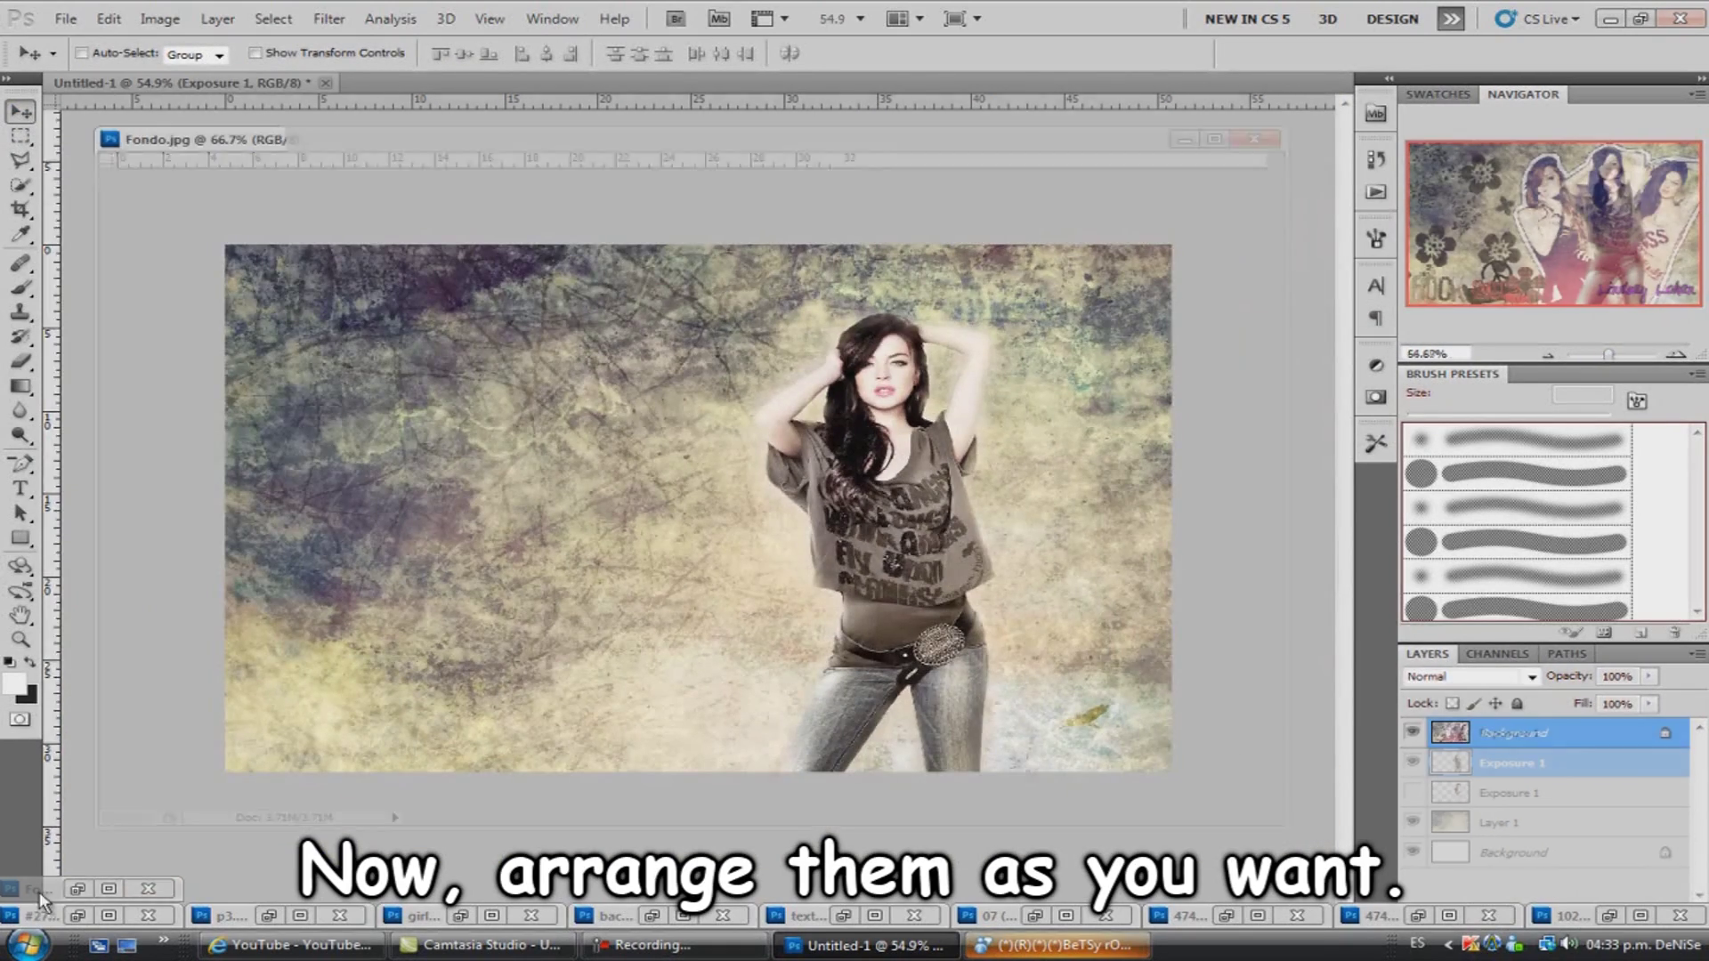
left_click(1237, 116)
key("ctrl+t")
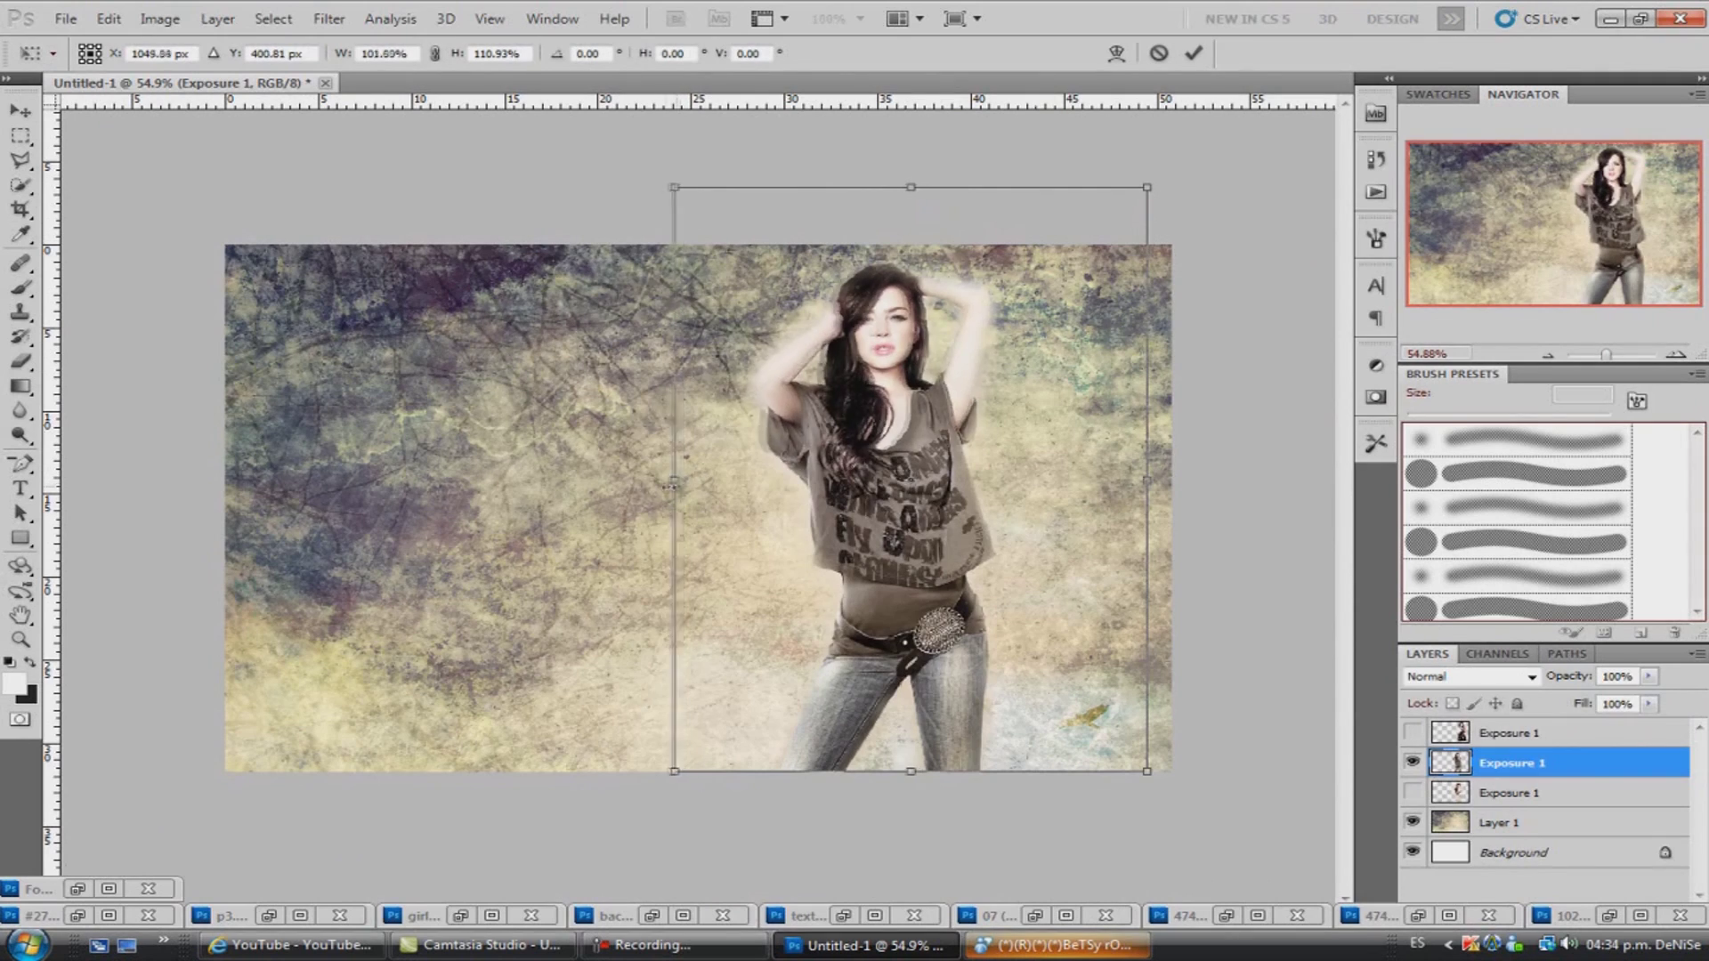
left_click_drag(674, 485, 630, 485)
key("v")
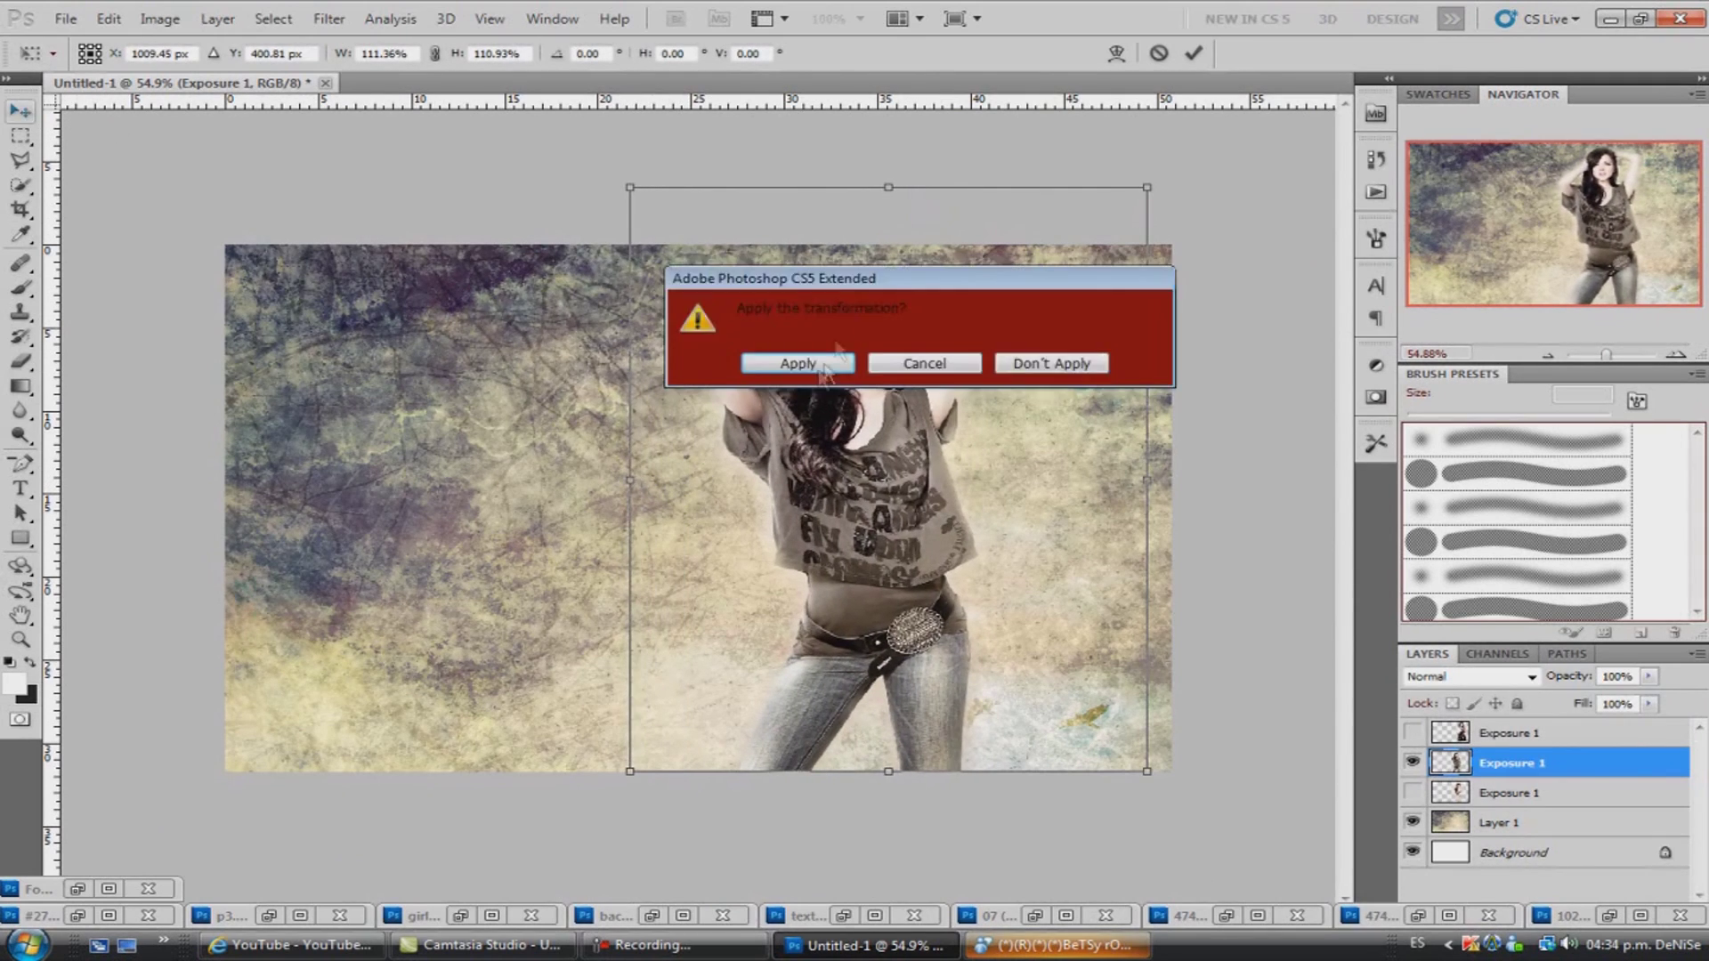
left_click(825, 372)
left_click(40, 890)
left_click(1186, 144)
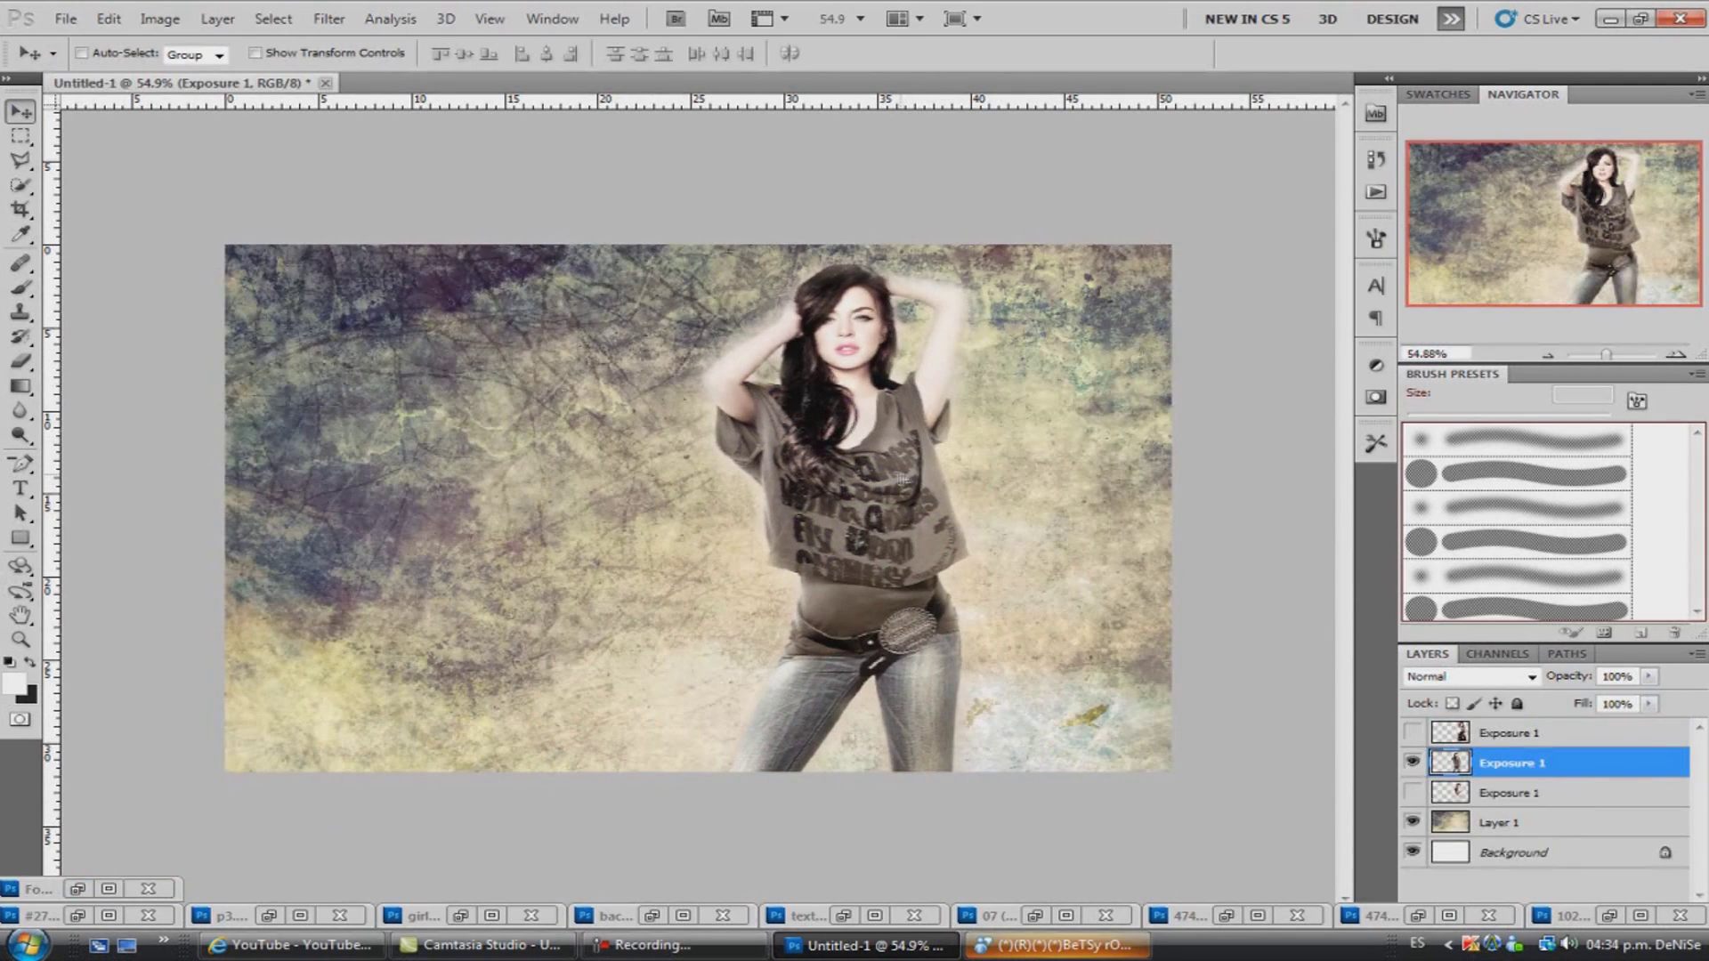
key("e")
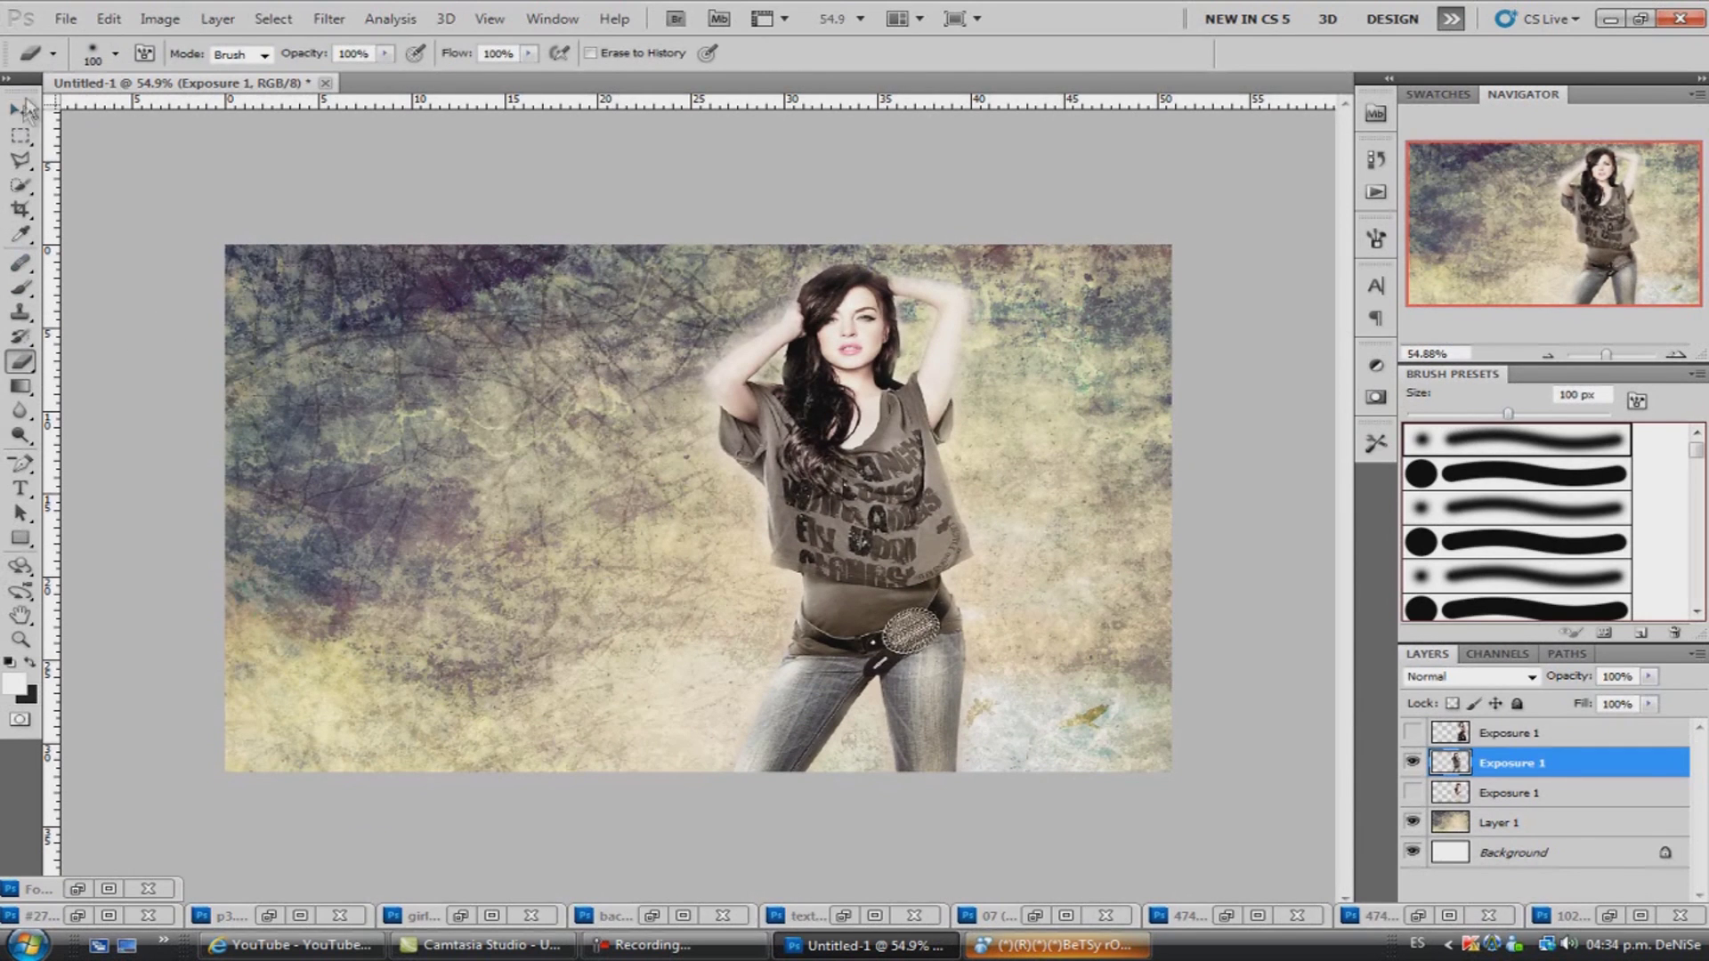
left_click(28, 109)
Show the beige-top cutout, tilt and slightly enlarge her, and place her on the right.
left_click(1412, 792)
mouse_move(998, 426)
left_mouse_down()
mouse_move(982, 428)
mouse_move(1140, 432)
left_mouse_up()
key("ctrl+t")
left_click_drag(1221, 231, 1133, 433)
left_click_drag(909, 188, 900, 184)
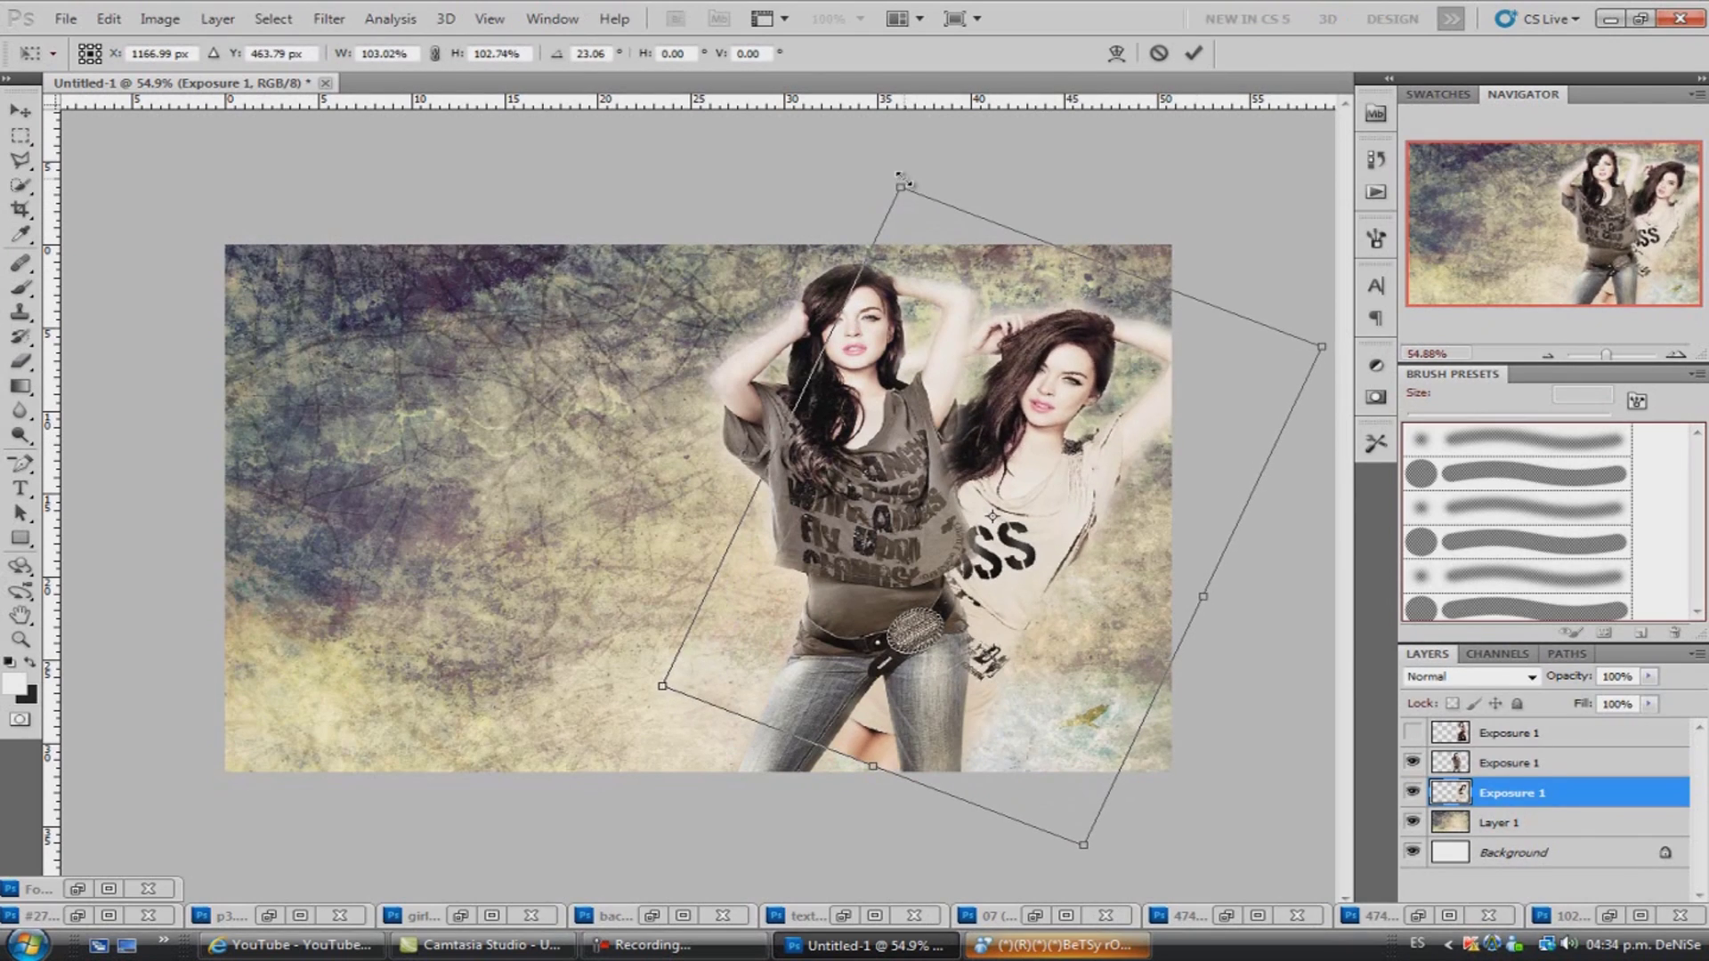
key("Return")
double_click(49, 888)
left_click(1183, 140)
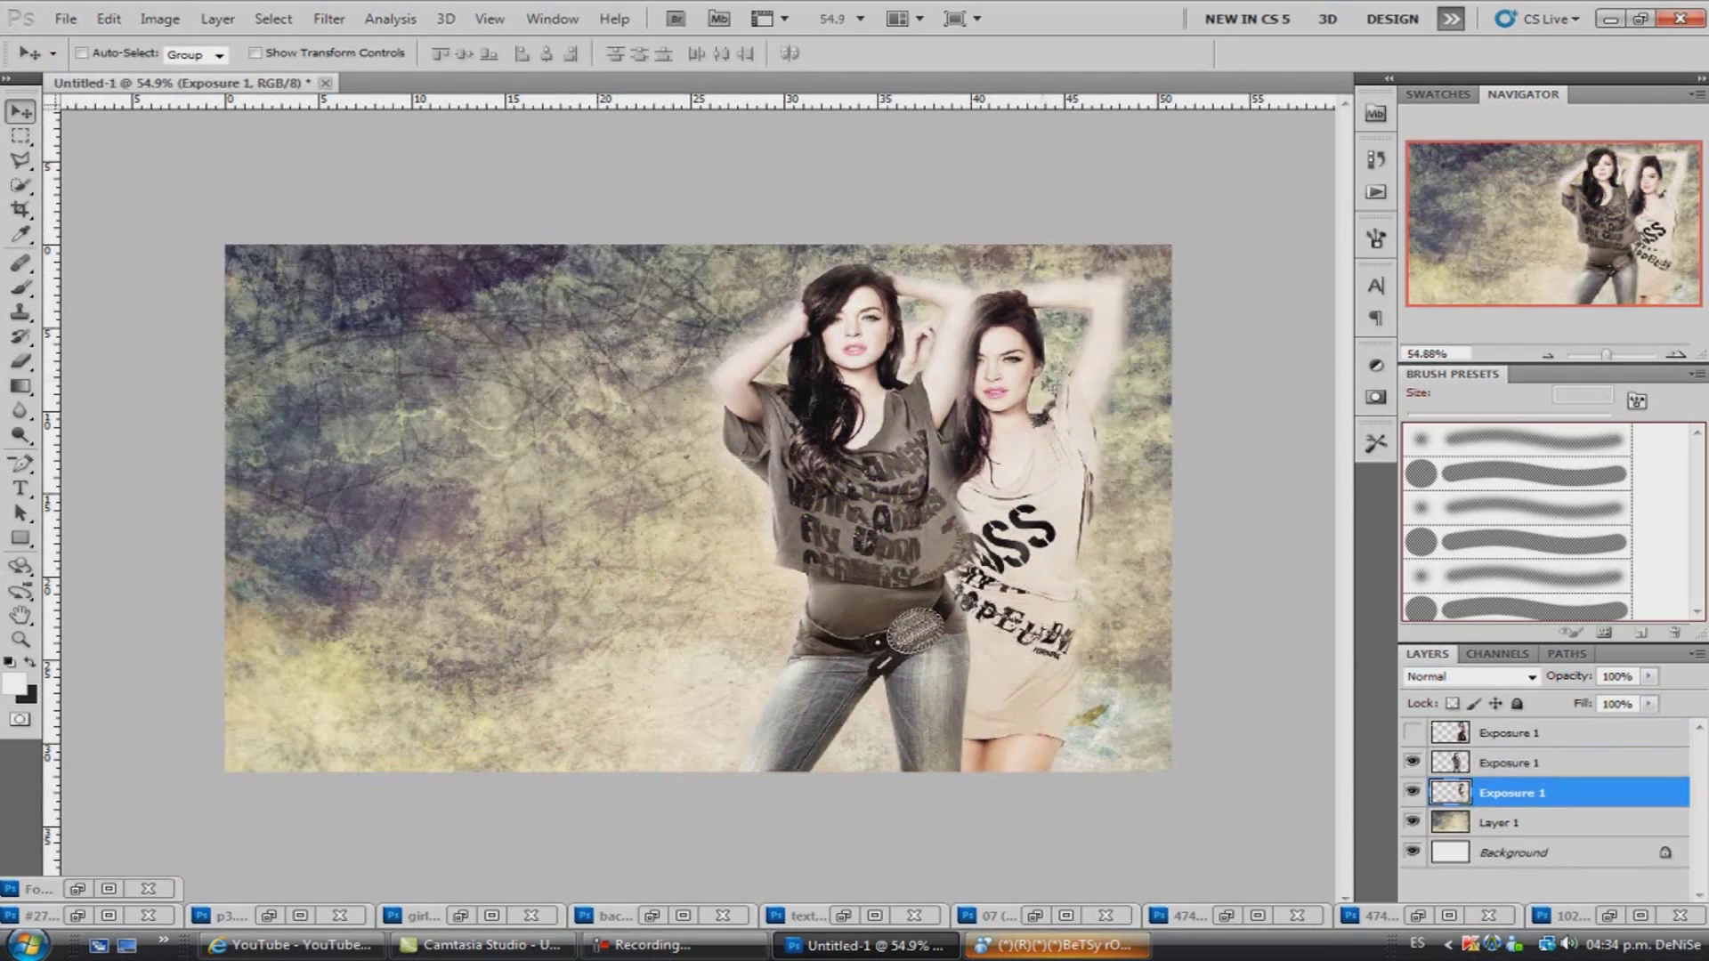
key("ctrl+t")
mouse_move(1092, 233)
left_mouse_down()
mouse_move(1156, 272)
mouse_move(1220, 210)
left_mouse_up()
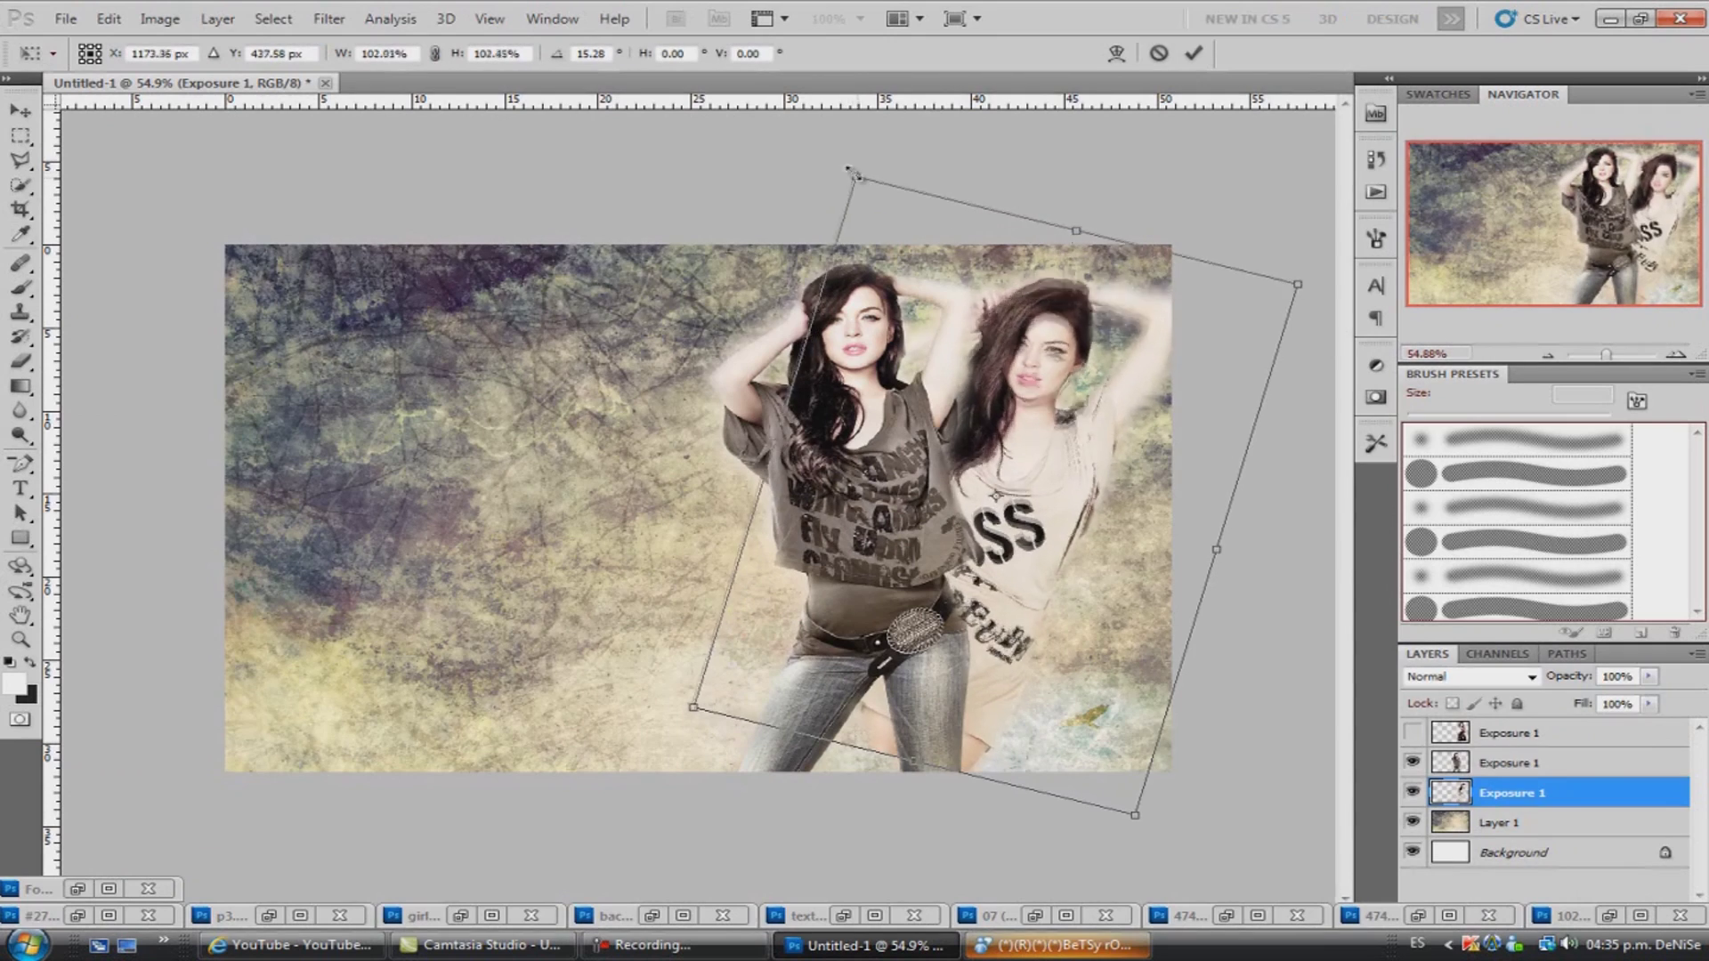
left_click_drag(1295, 308, 1309, 314)
left_click(22, 111)
left_click(797, 363)
Move the corset woman left, tilt and shrink her slightly, and bring the middle woman forward.
double_click(63, 890)
left_click(1184, 140)
key("ctrl+v")
left_click_drag(1041, 534, 810, 539)
key("ctrl+t")
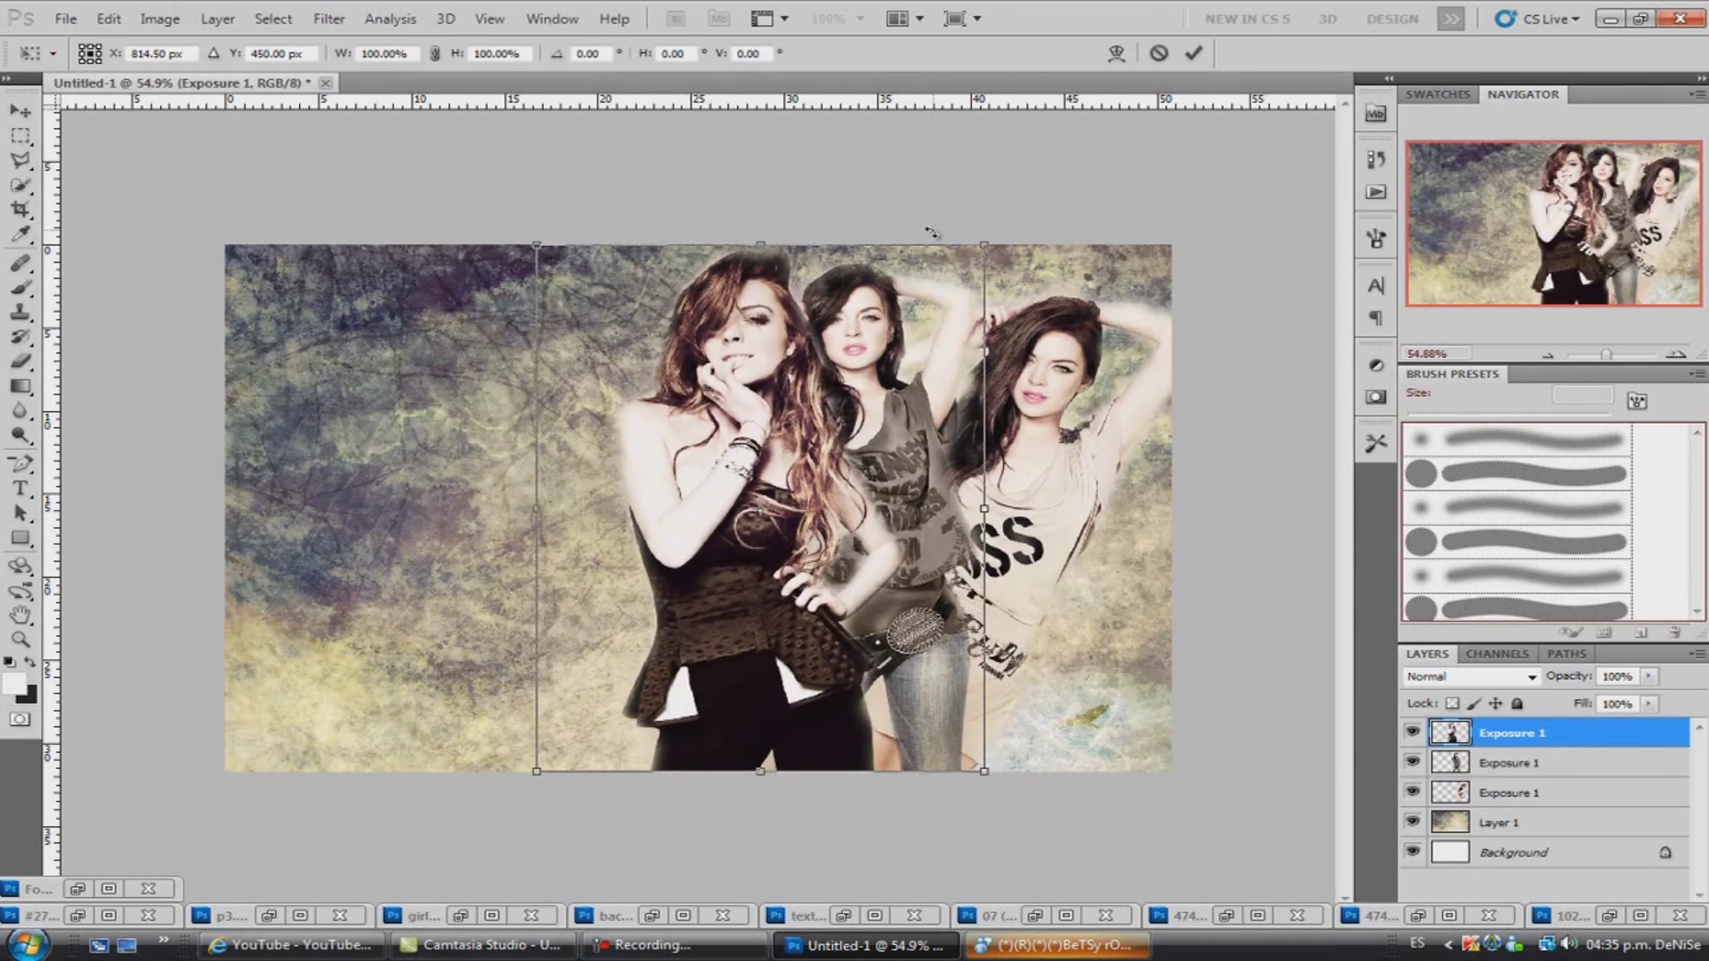
left_click_drag(935, 233, 774, 213)
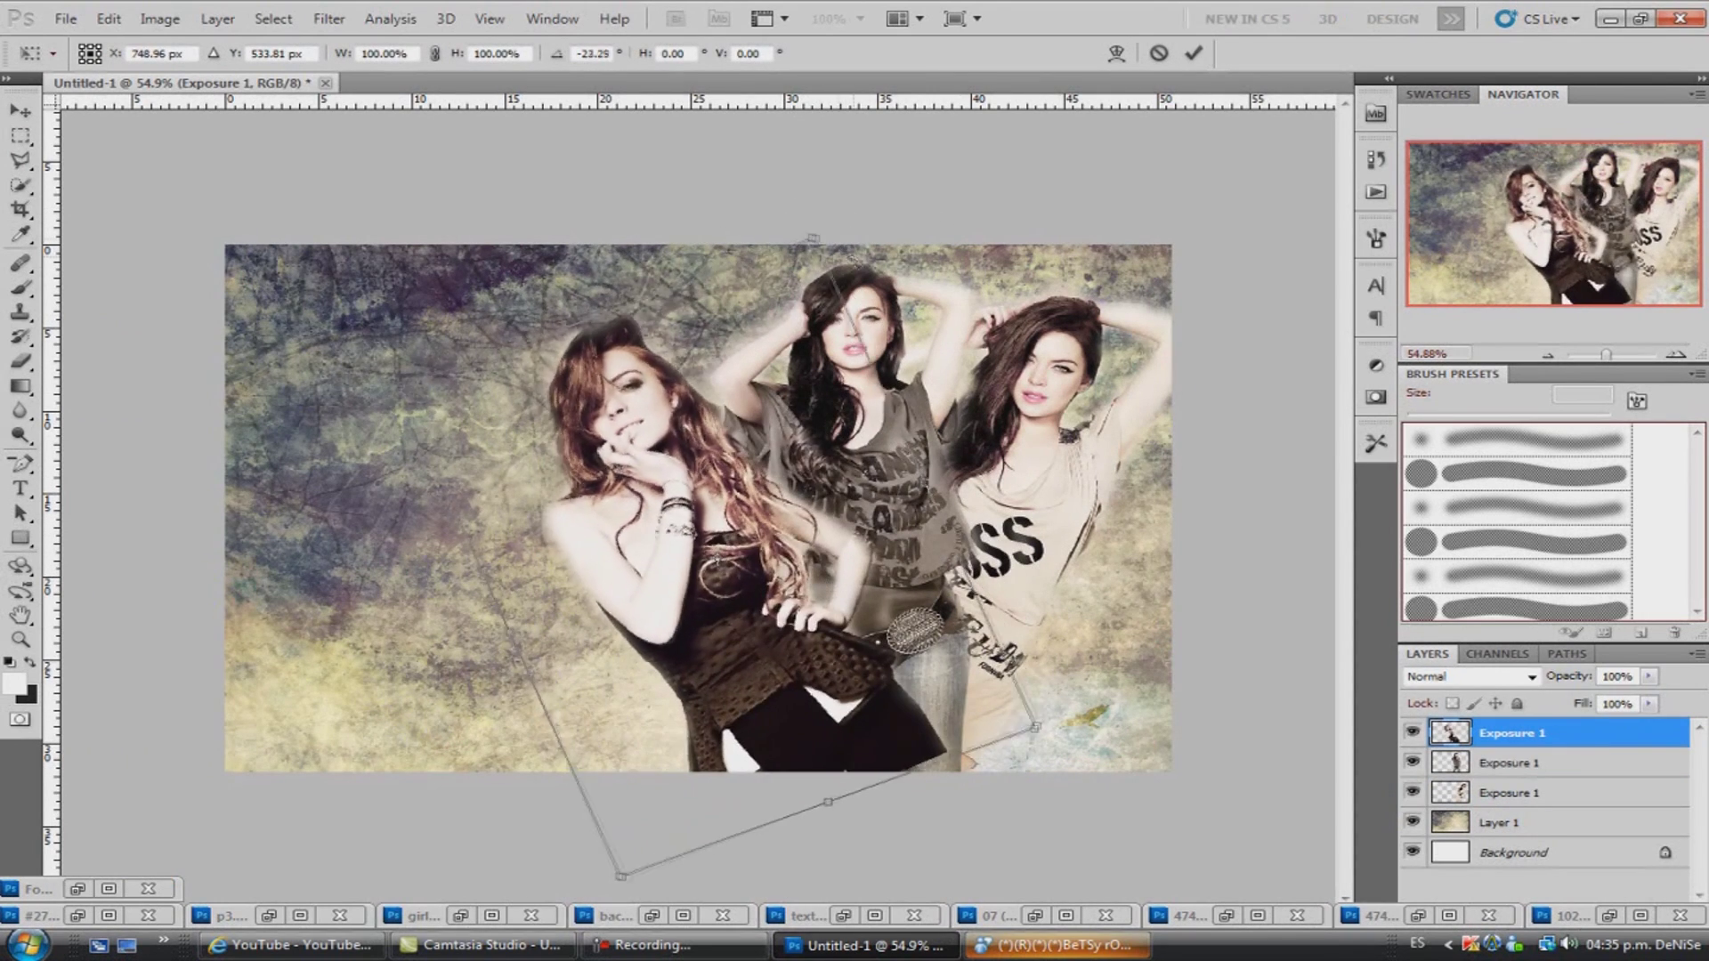
left_click_drag(774, 214, 837, 209)
left_click_drag(408, 356, 442, 363)
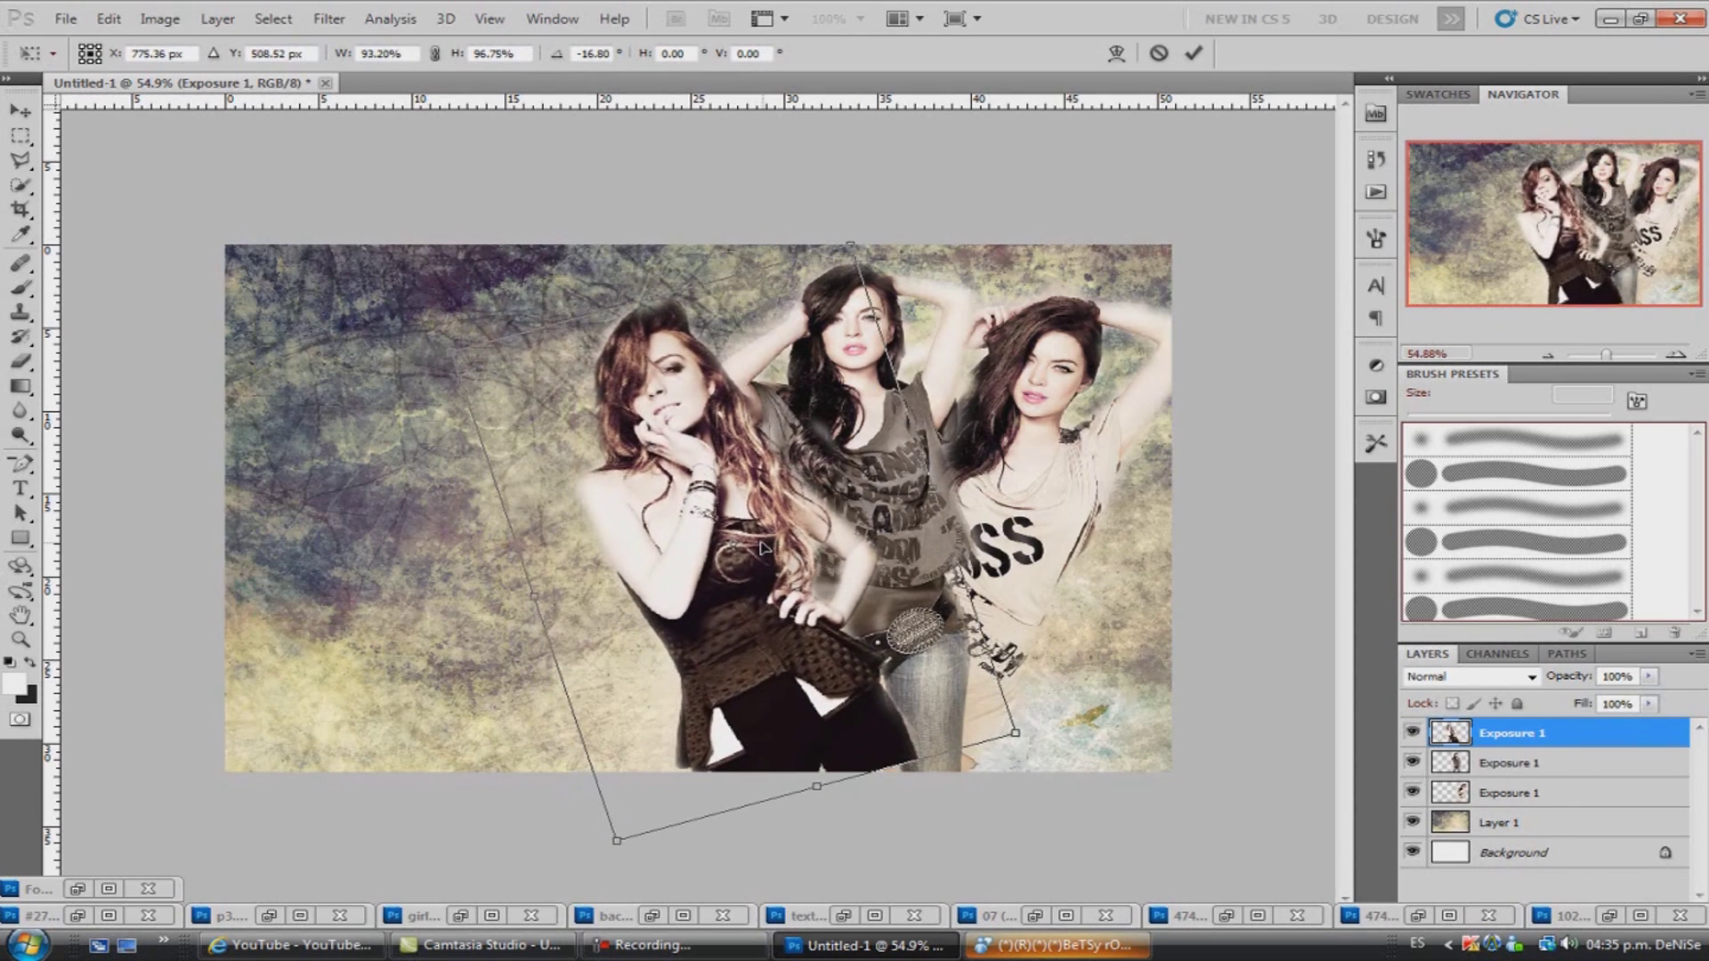
key("Return")
left_click_drag(1544, 783, 1544, 779)
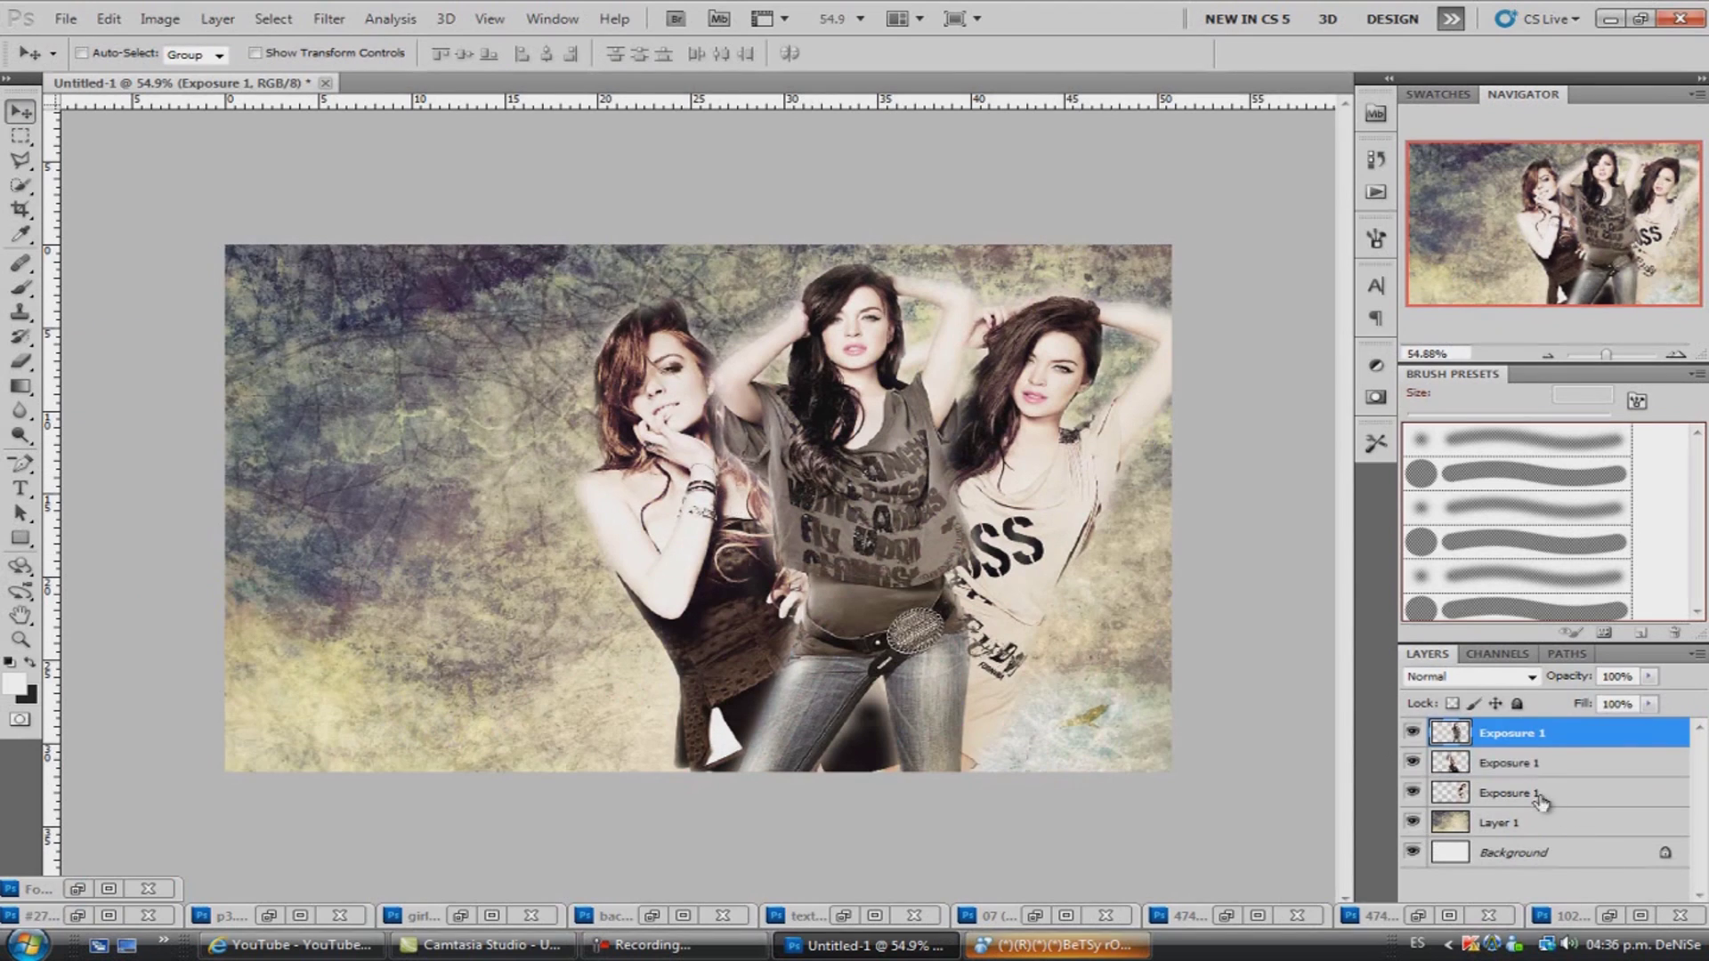
Nudge the left woman up and add a new empty Layer 2.
left_click_drag(694, 485, 688, 478)
double_click(41, 889)
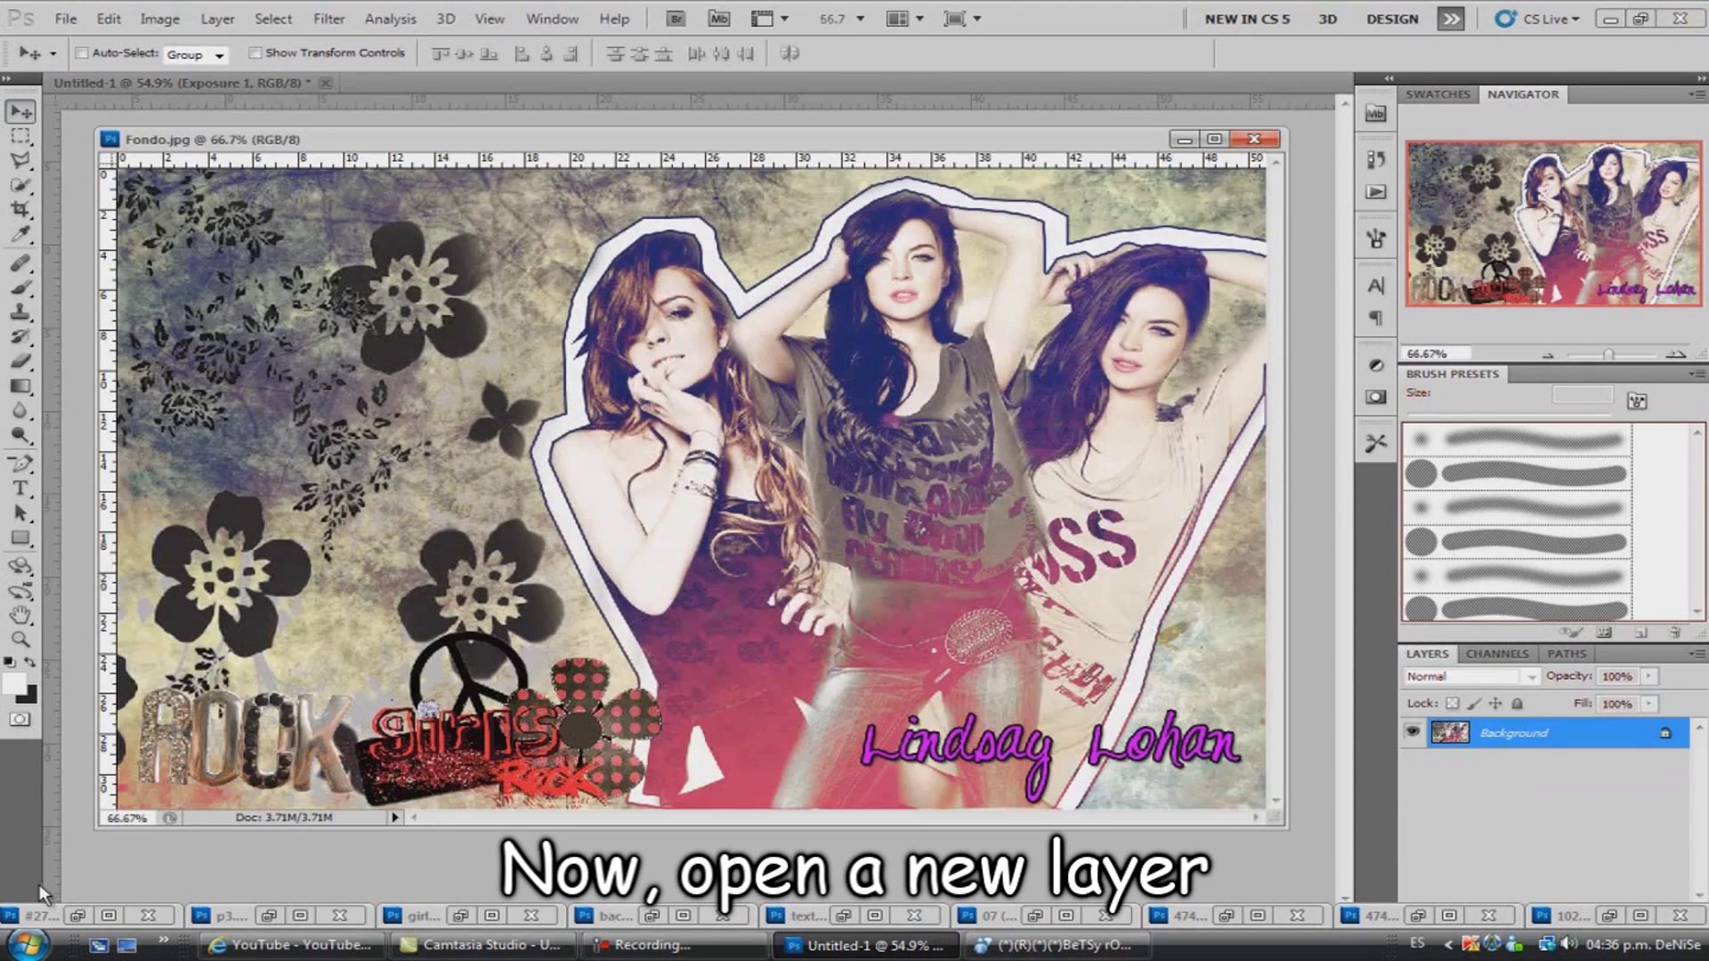
left_click(1187, 142)
left_click(217, 18)
left_click(525, 40)
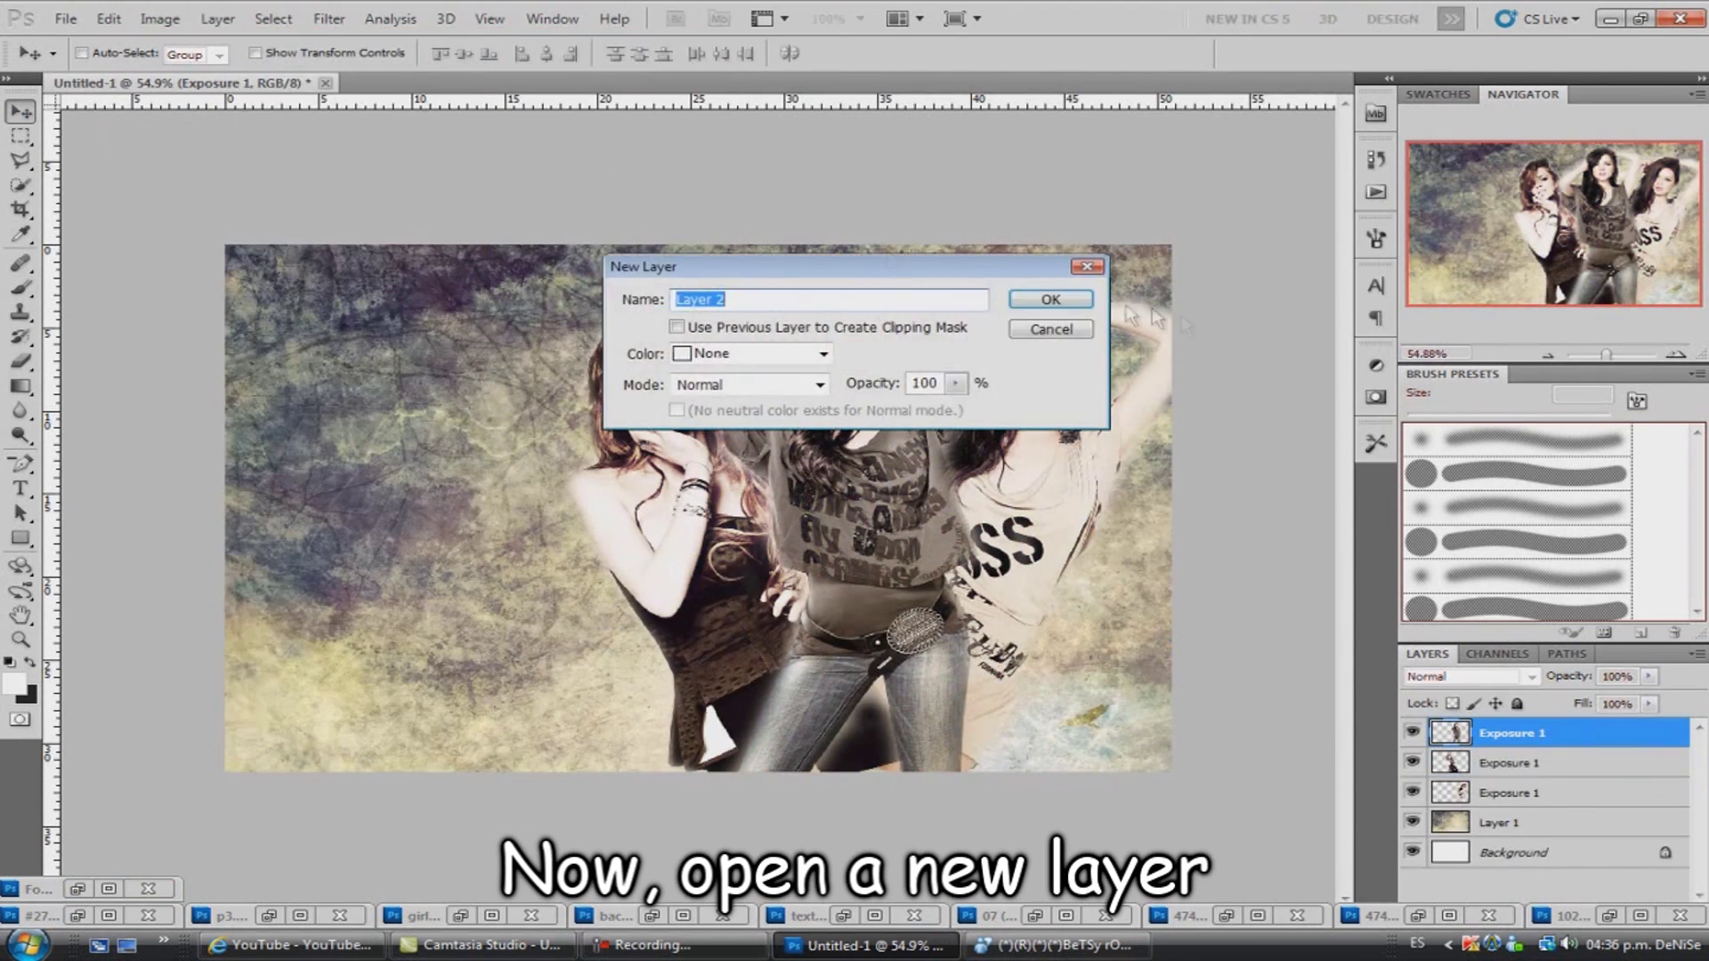
key("Return")
Trace a Polygonal Lasso outline with margin around the three women.
right_click(20, 160)
left_click(77, 178)
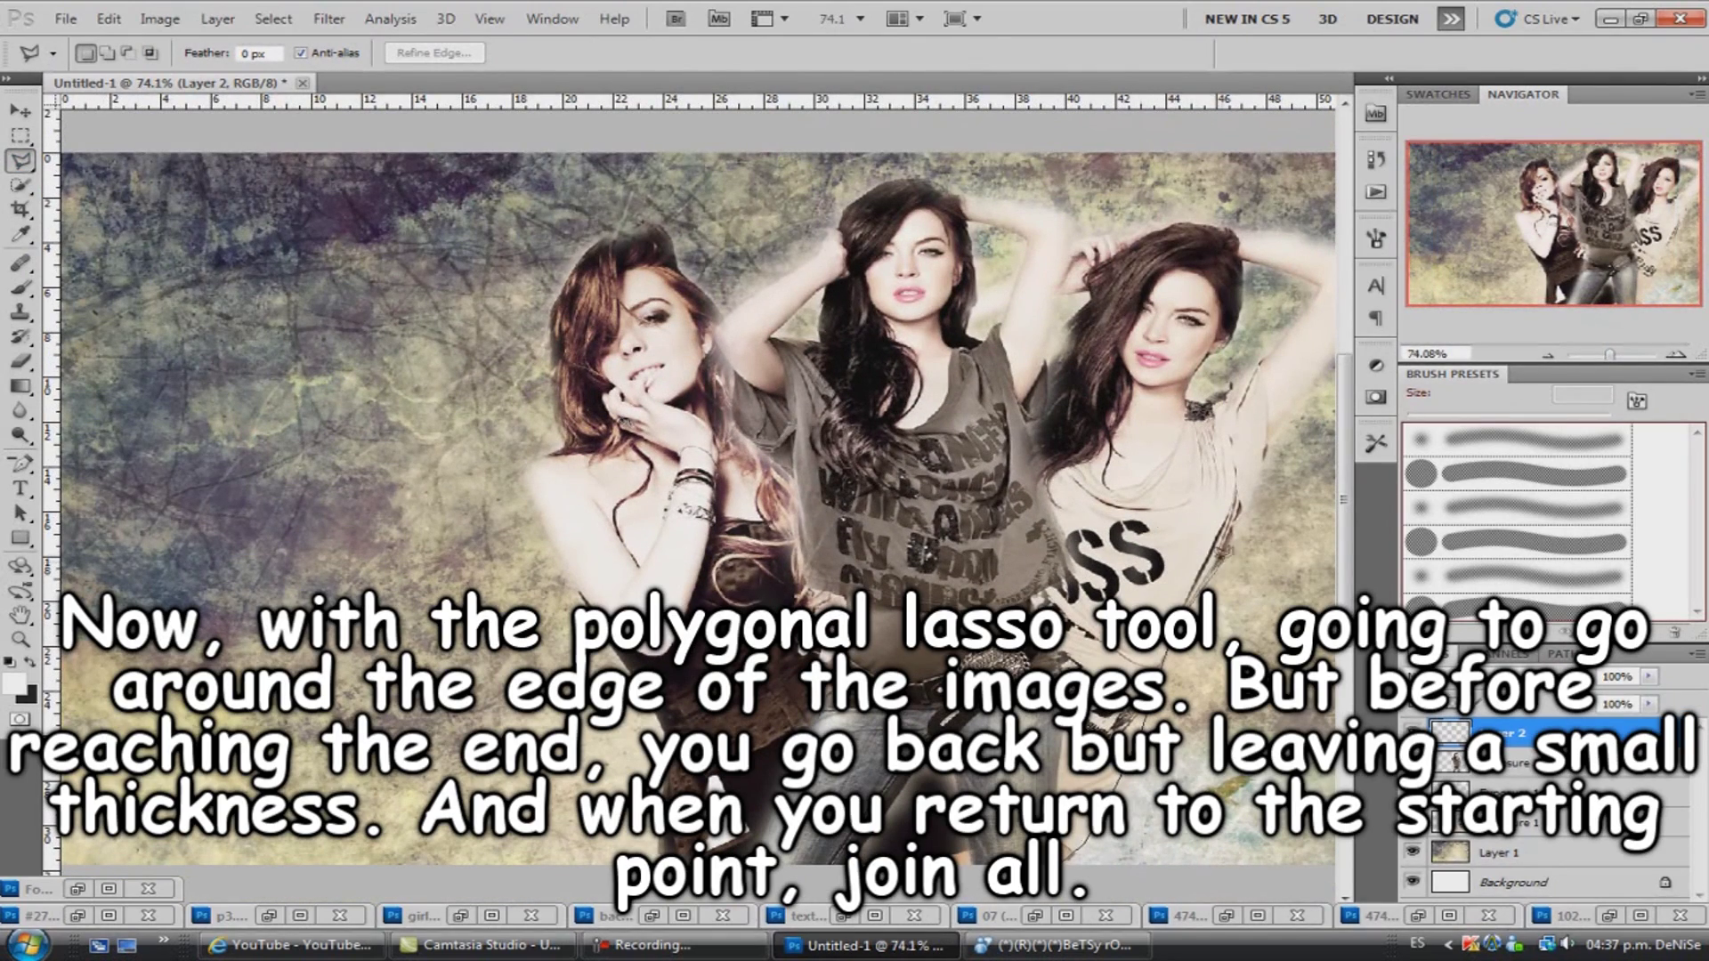
left_click(1315, 372)
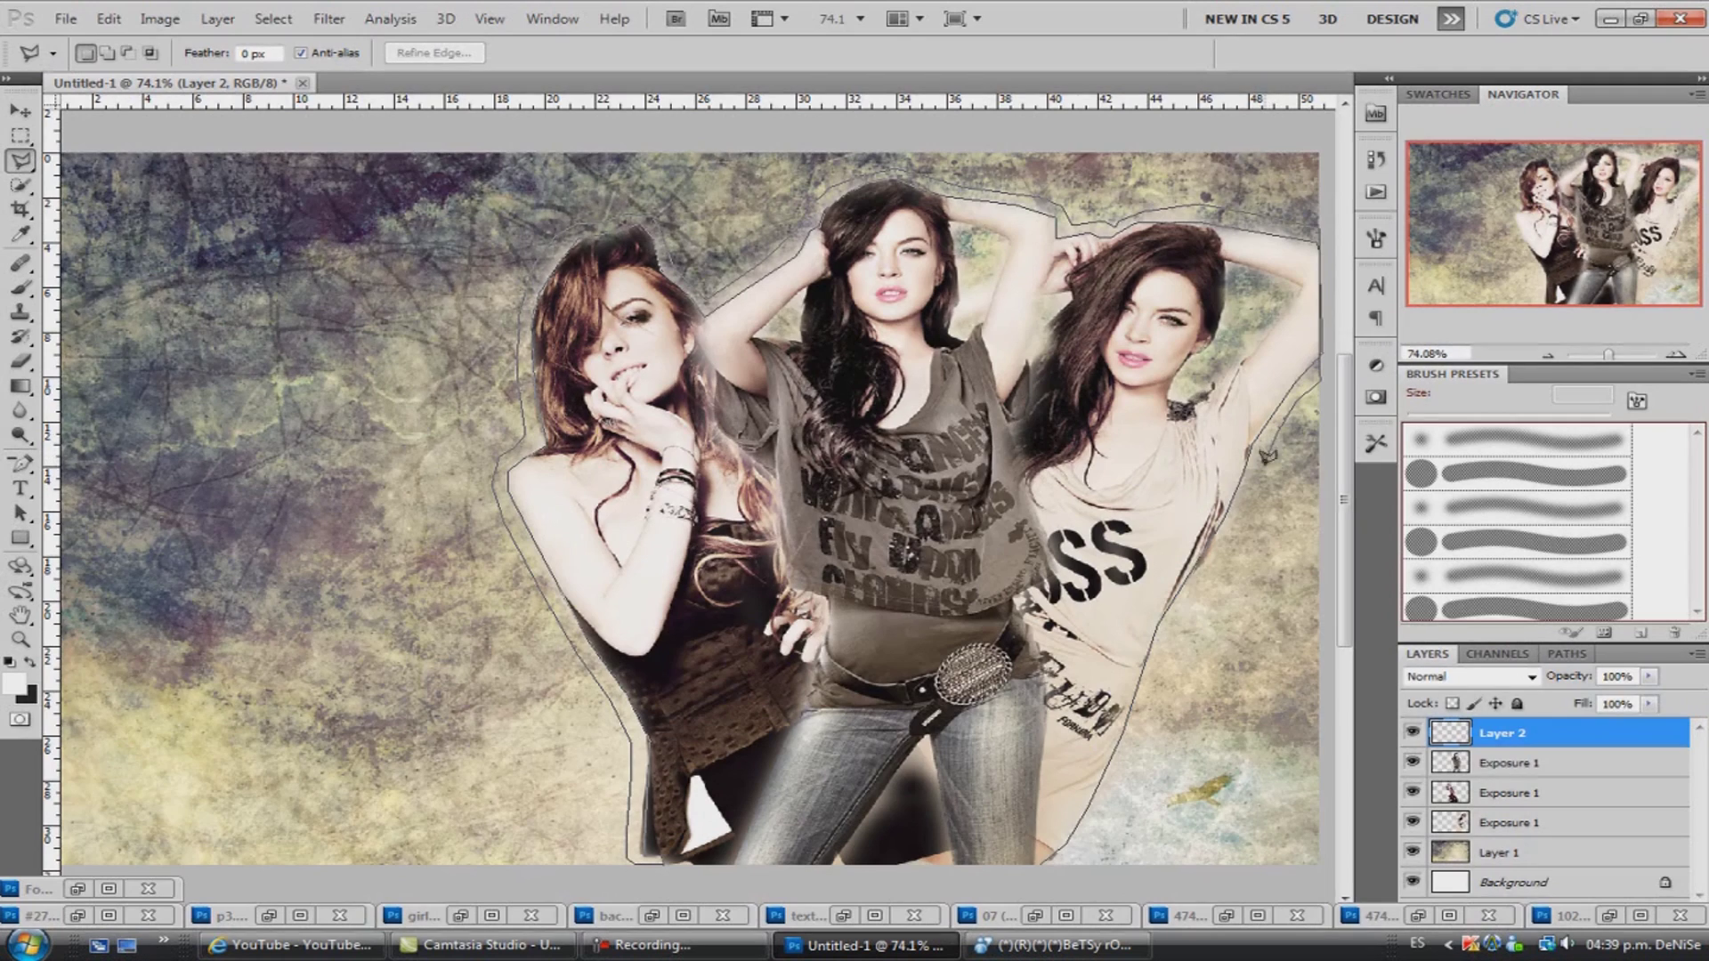
Close the lasso selection and paint its edge white with the Brush tool.
left_click(1079, 848)
left_click(23, 290)
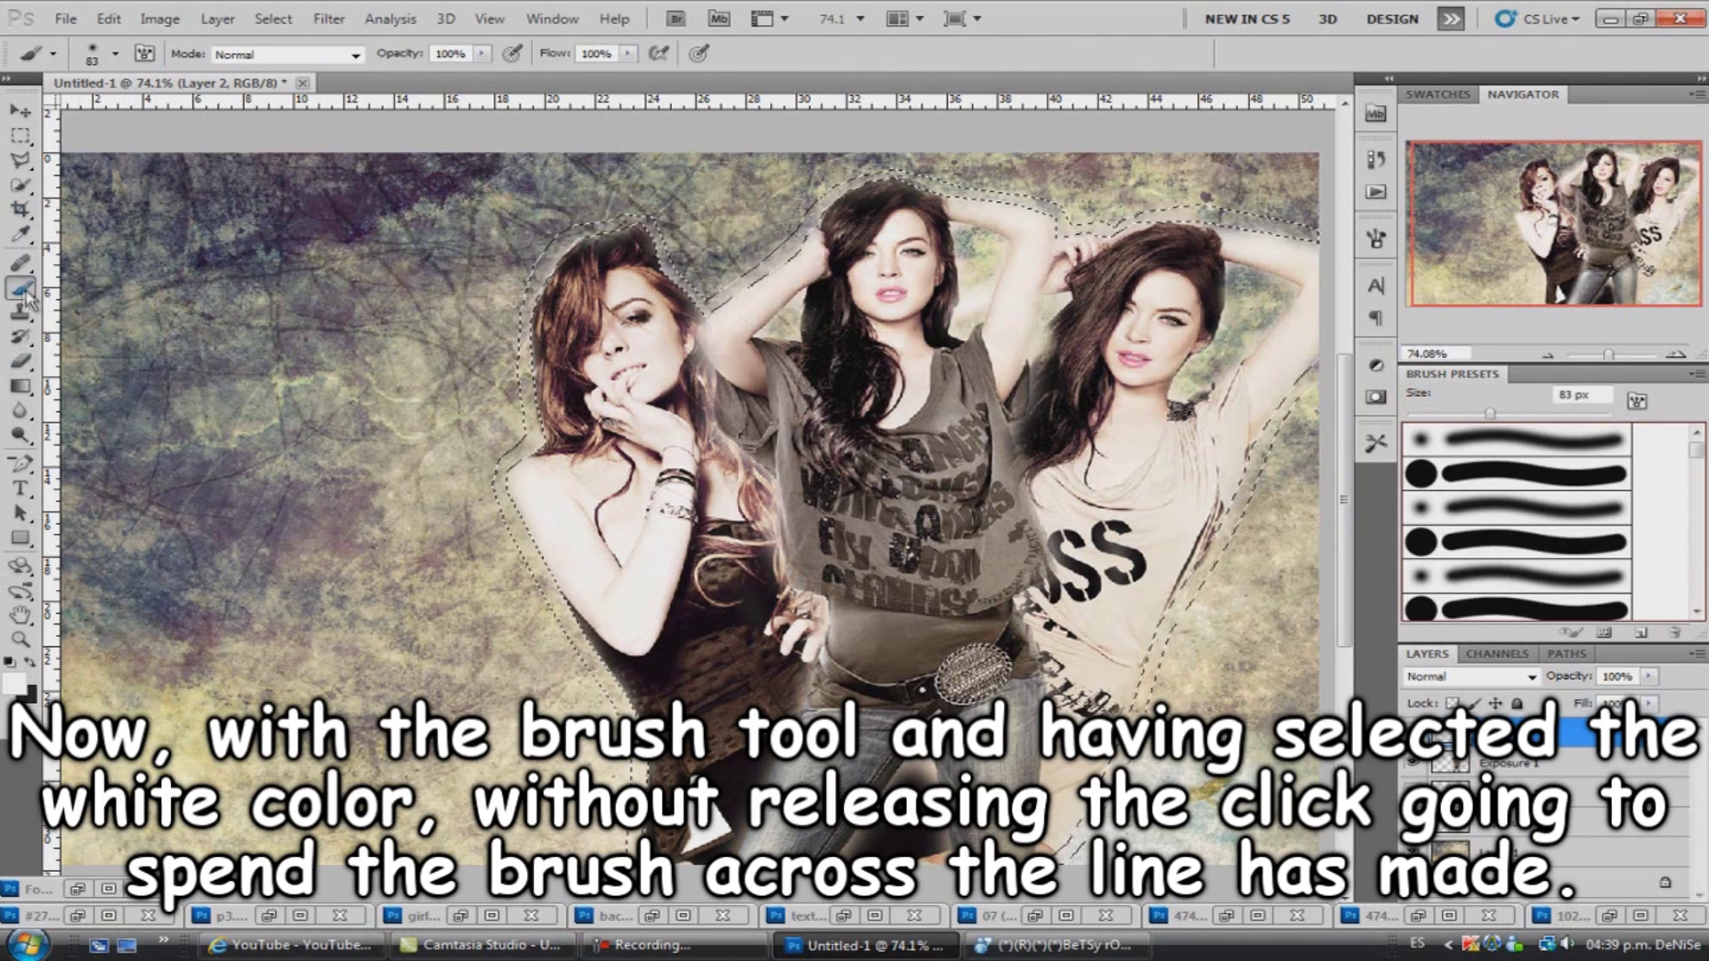
left_click(12, 681)
left_click(213, 441)
left_click(671, 412)
mouse_move(641, 222)
left_mouse_down()
mouse_move(712, 340)
mouse_move(1299, 223)
mouse_move(1139, 703)
left_mouse_up()
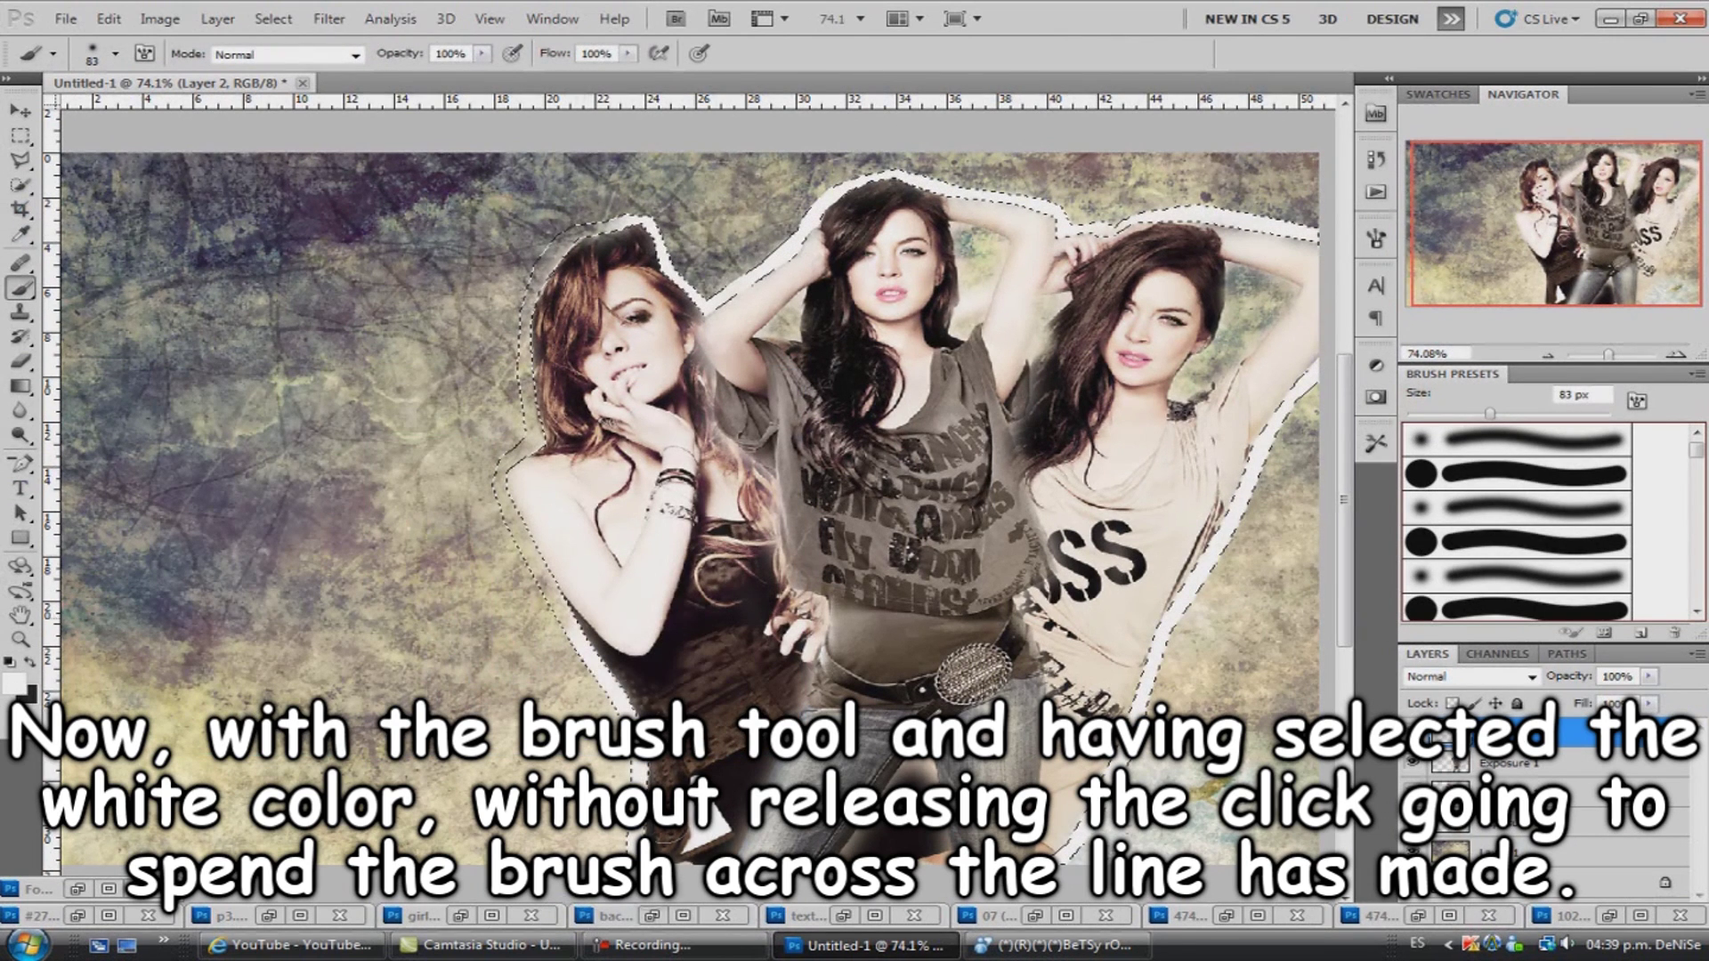
left_click_drag(601, 614, 614, 222)
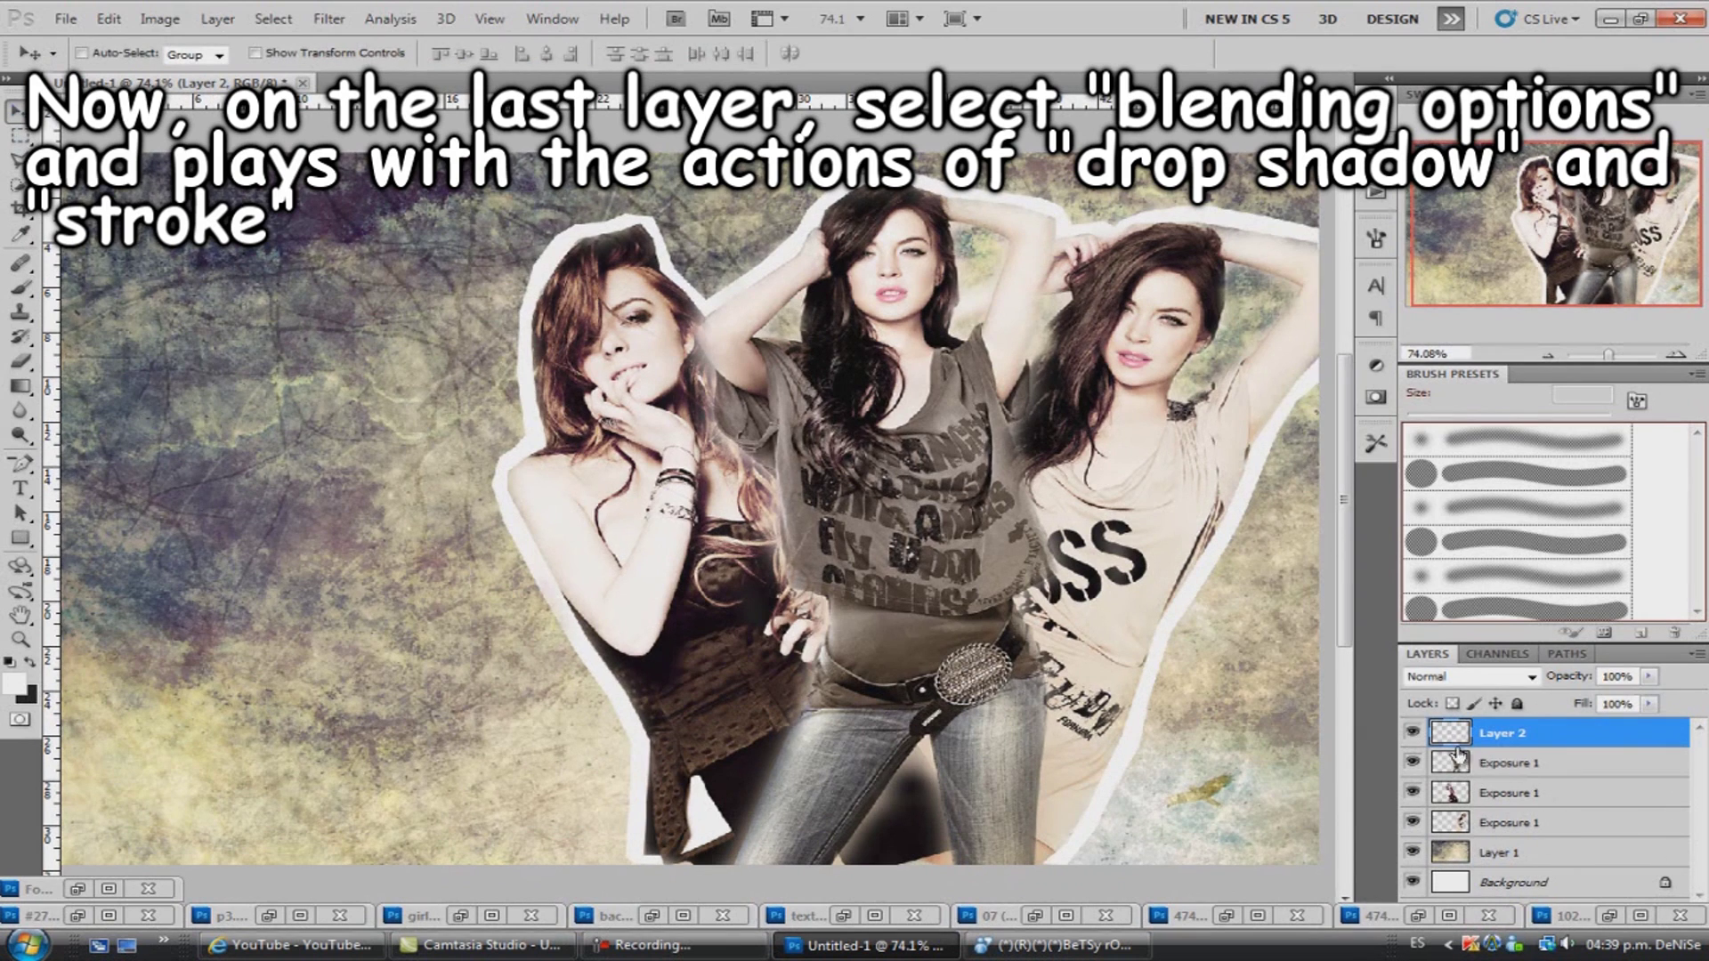
Give Layer 2 a Stroke and a lower-opacity Drop Shadow in Blending Options.
right_click(1505, 733)
left_click(1299, 257)
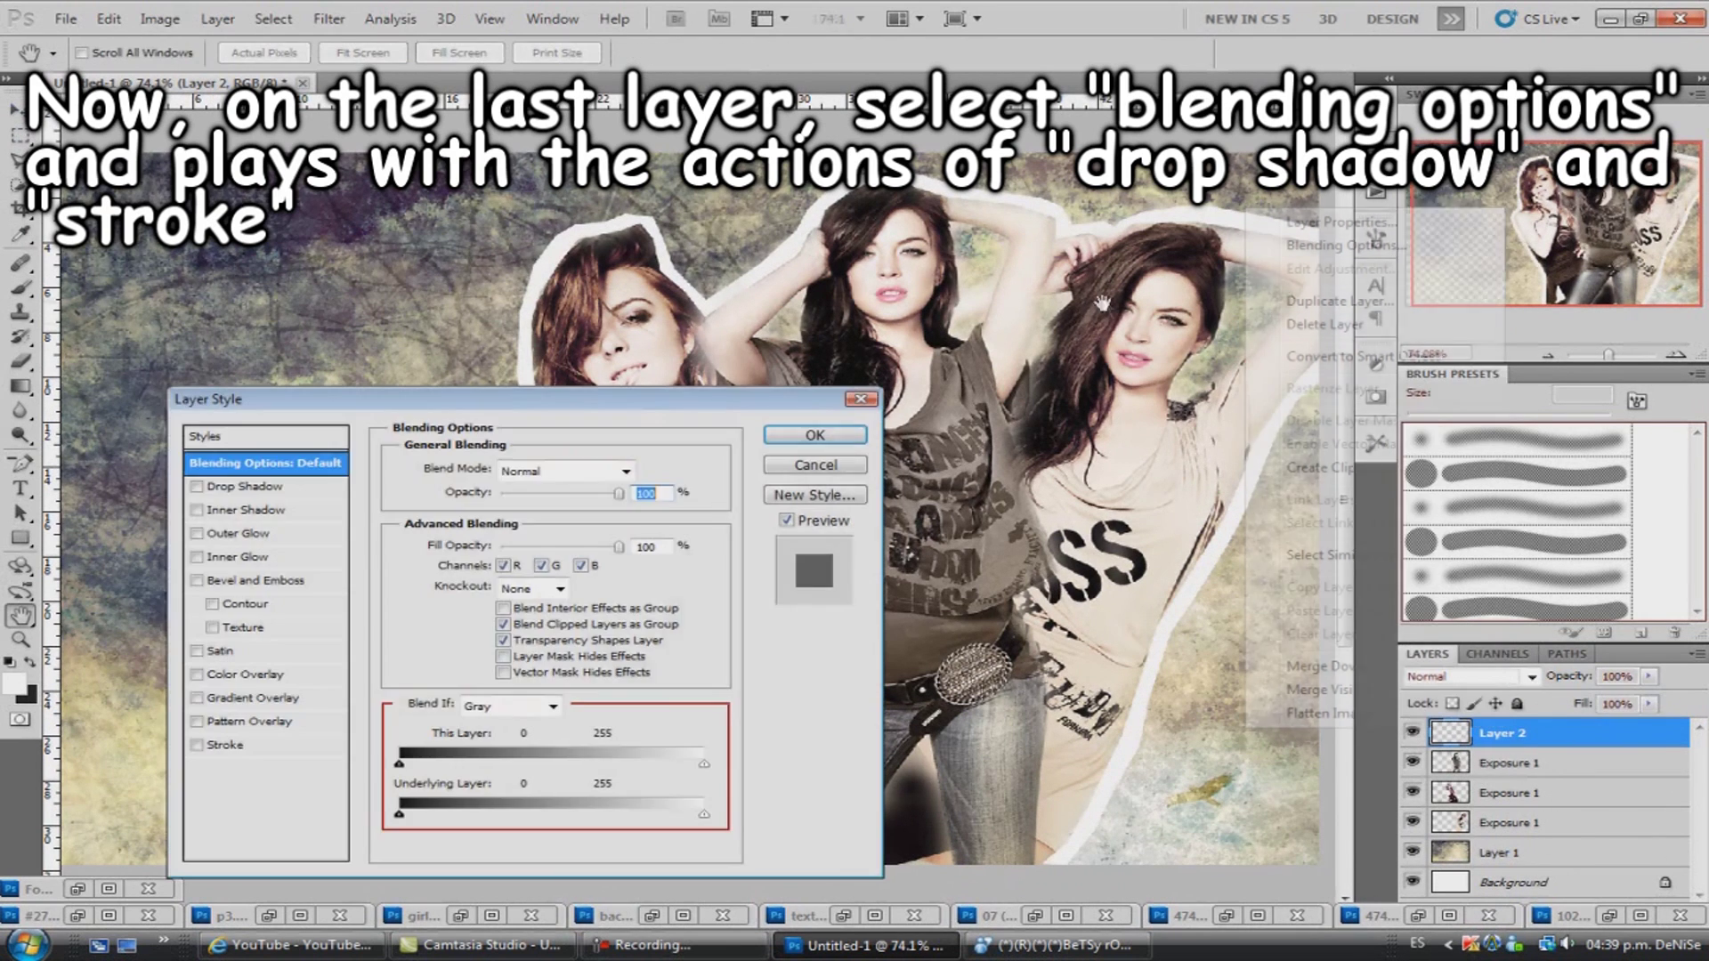
left_click(227, 744)
left_click(247, 485)
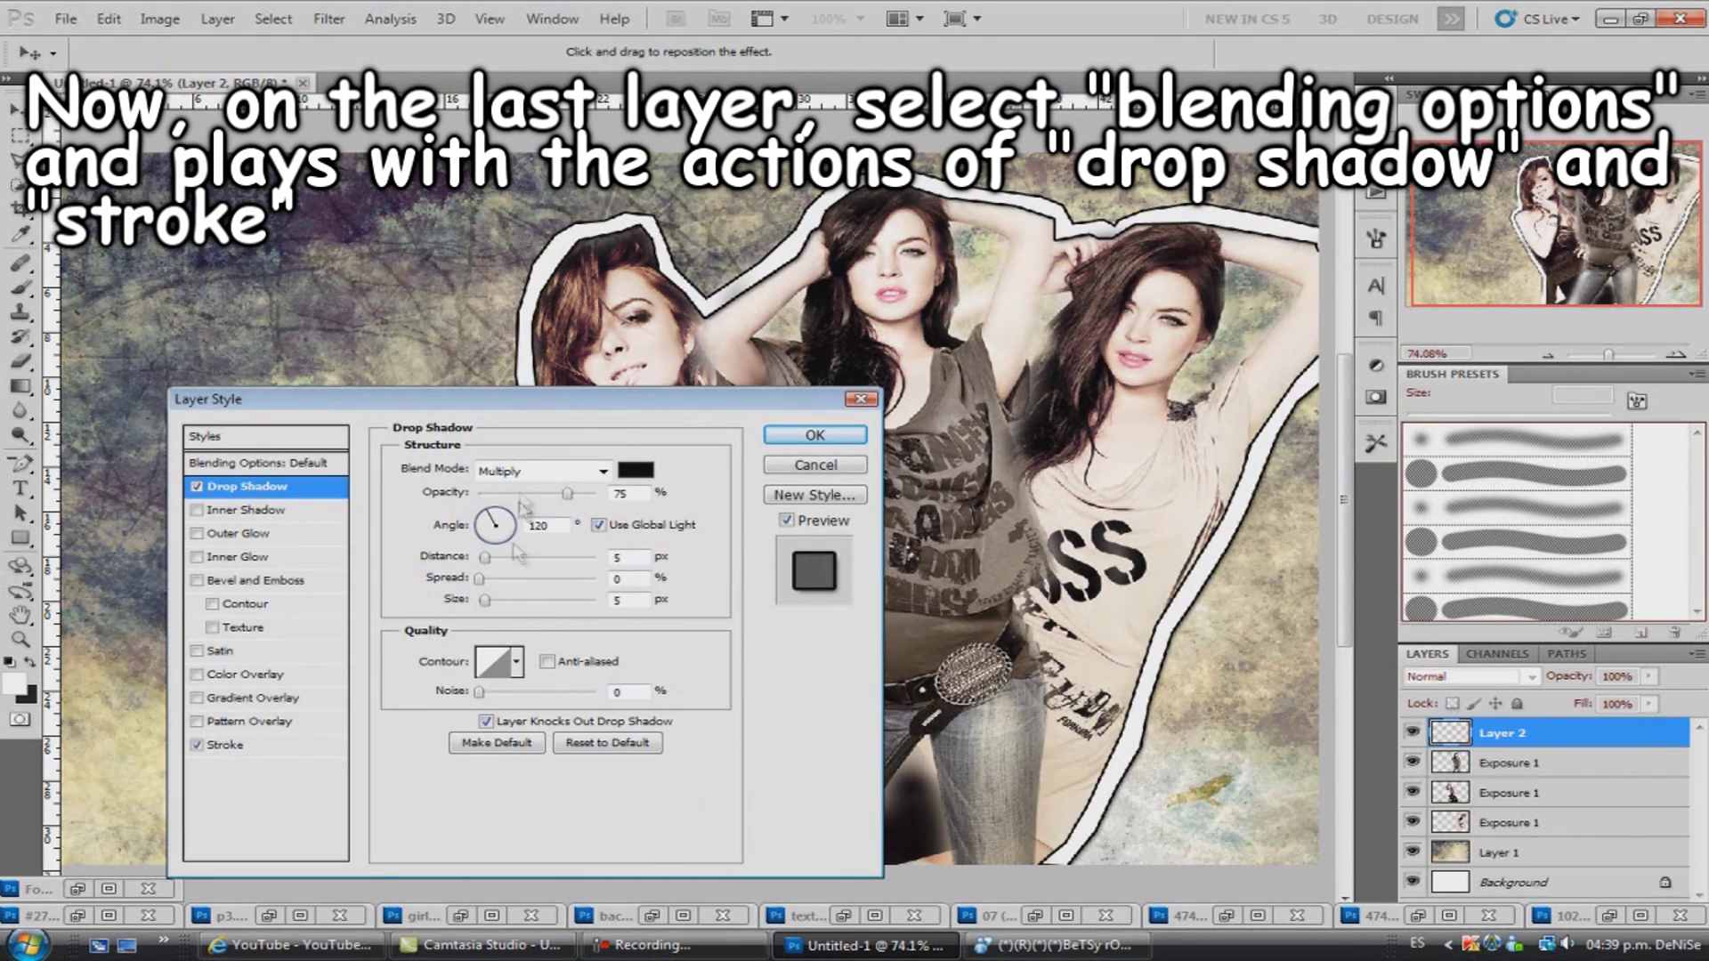
left_click_drag(579, 508, 488, 509)
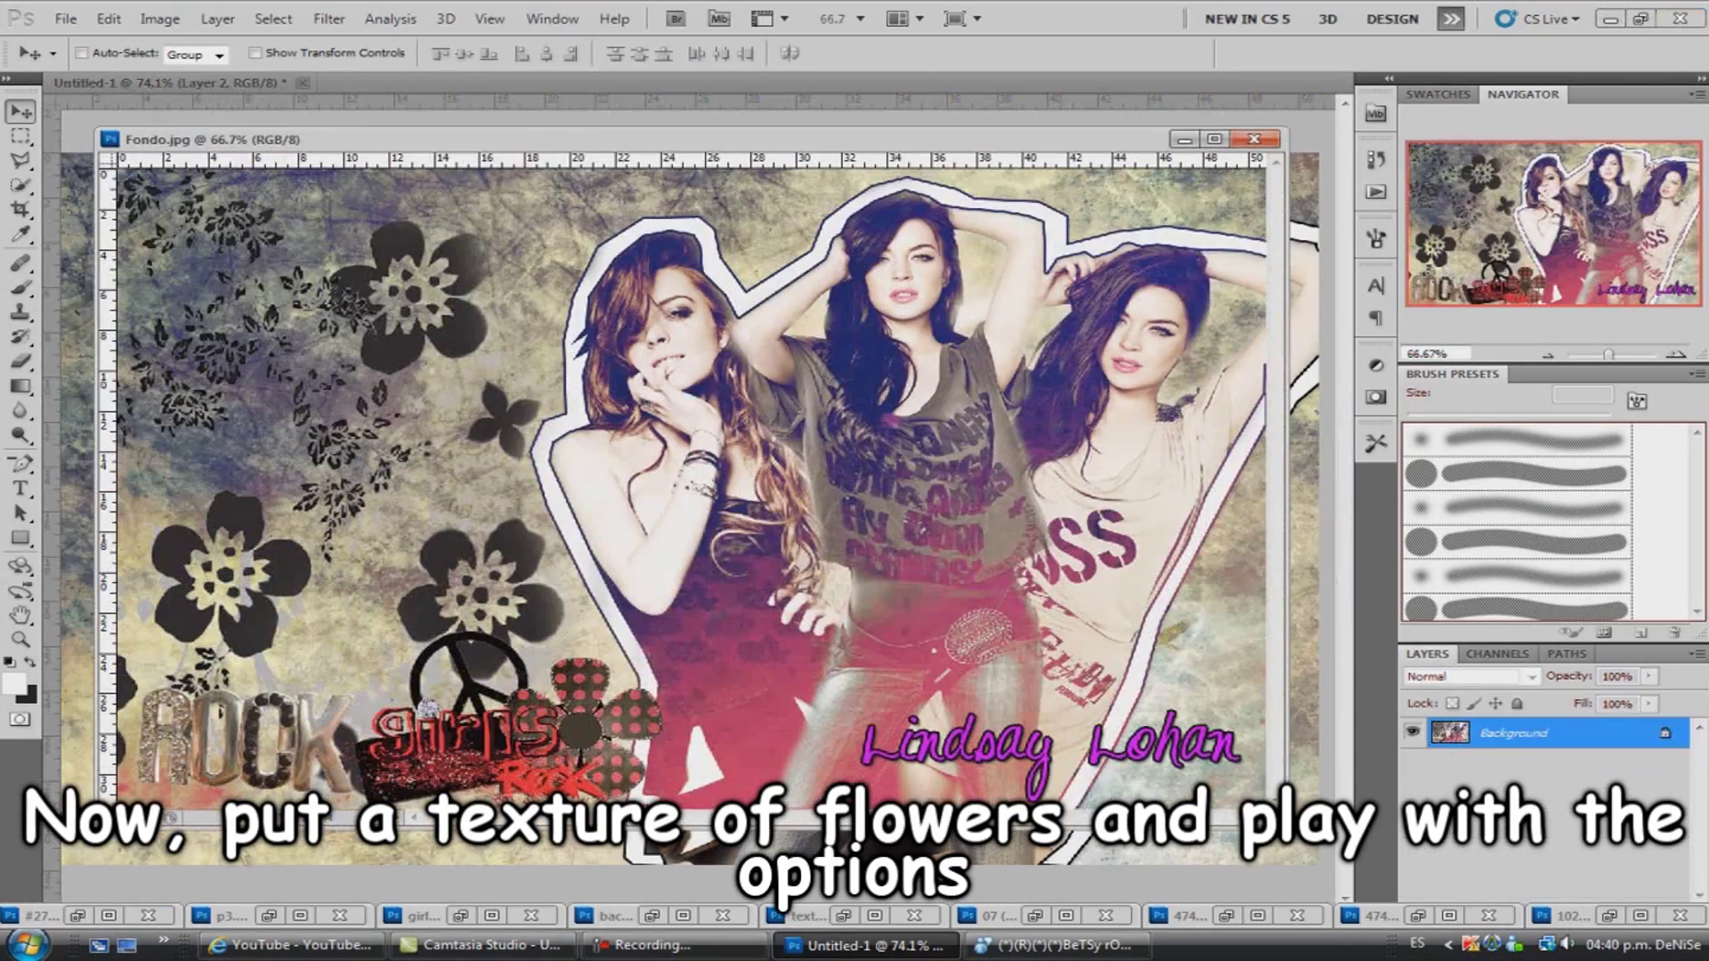
Close the reference and grunge images and drag the flower texture into the wallpaper.
left_click(1254, 139)
left_click(78, 915)
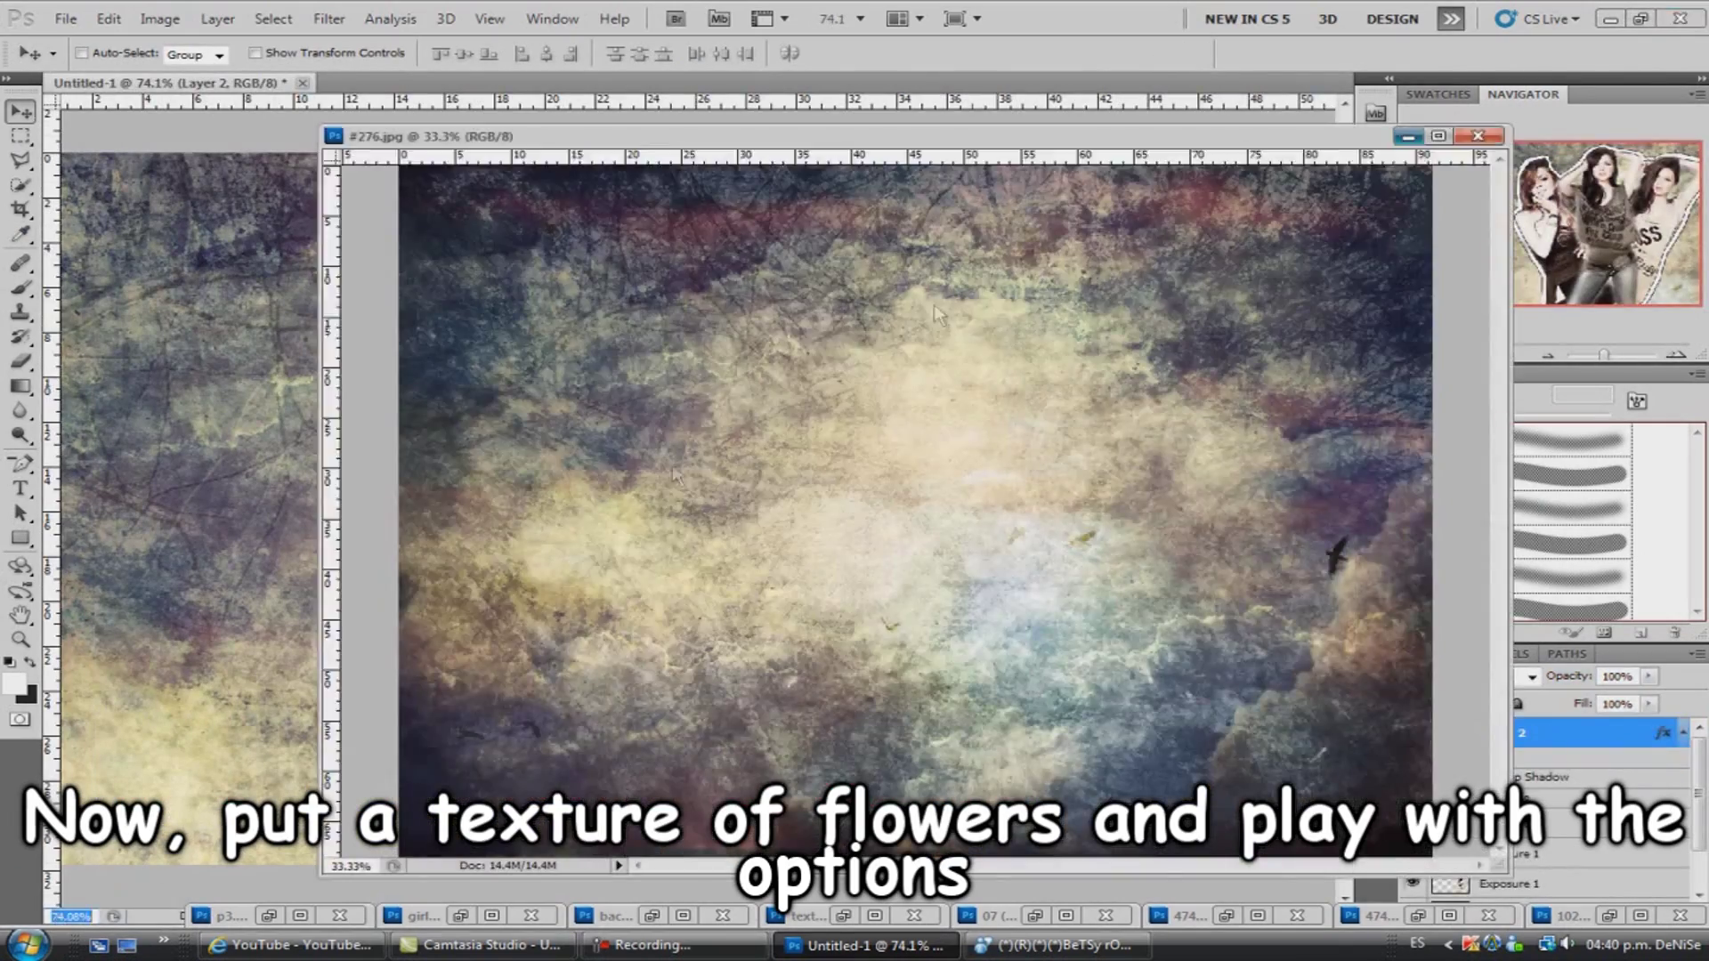
left_click(1478, 136)
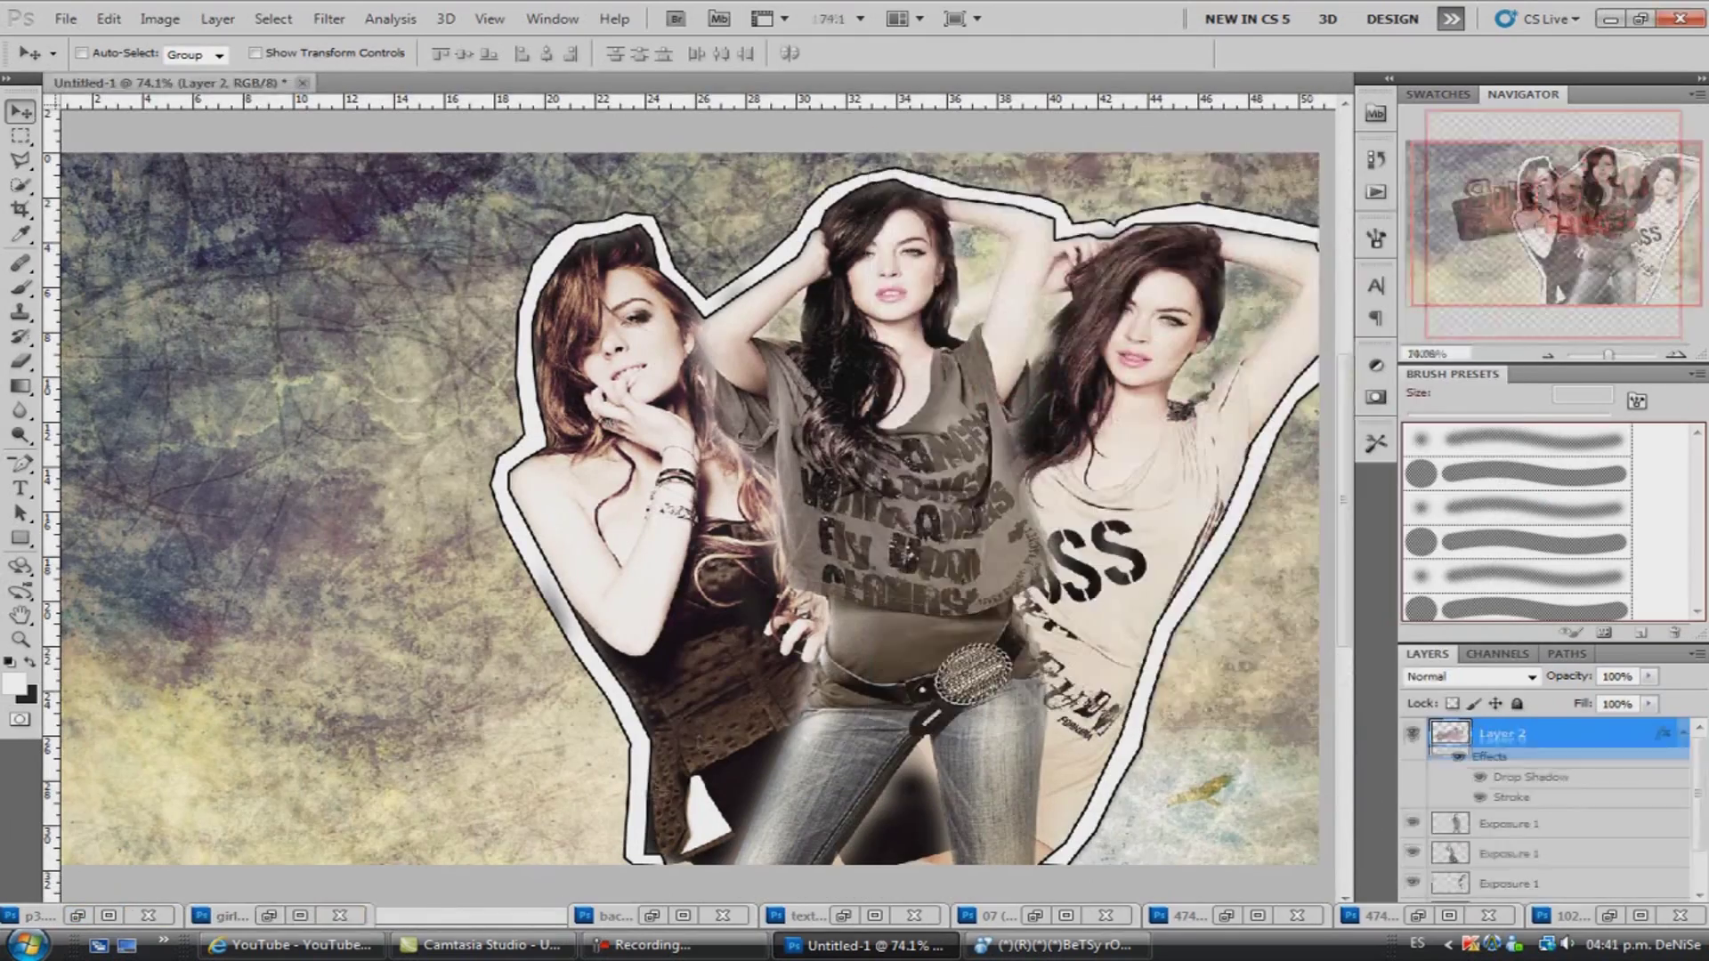
left_click(605, 915)
left_click_drag(454, 312, 133, 401)
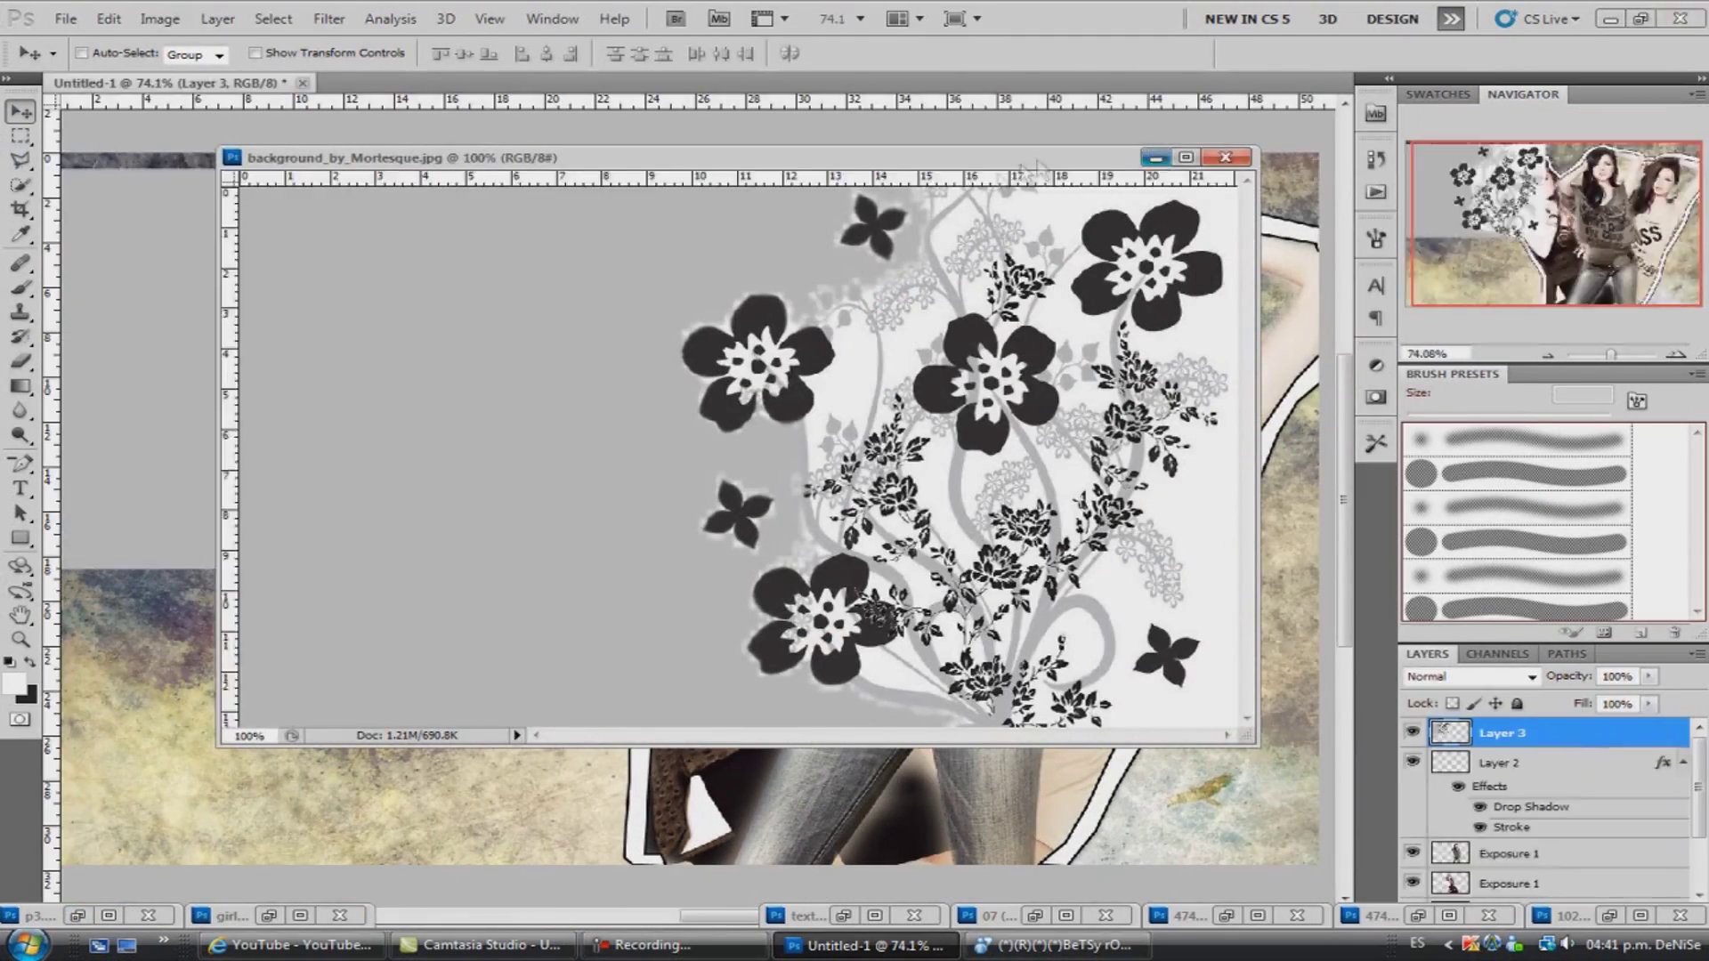
left_click(1155, 157)
Rotate the flower texture 180° and set its blend mode to Darker Color.
key("ctrl+t")
mouse_move(1121, 178)
left_mouse_down()
mouse_move(966, 256)
mouse_move(615, 687)
left_mouse_up()
left_click_drag(1608, 354, 1604, 354)
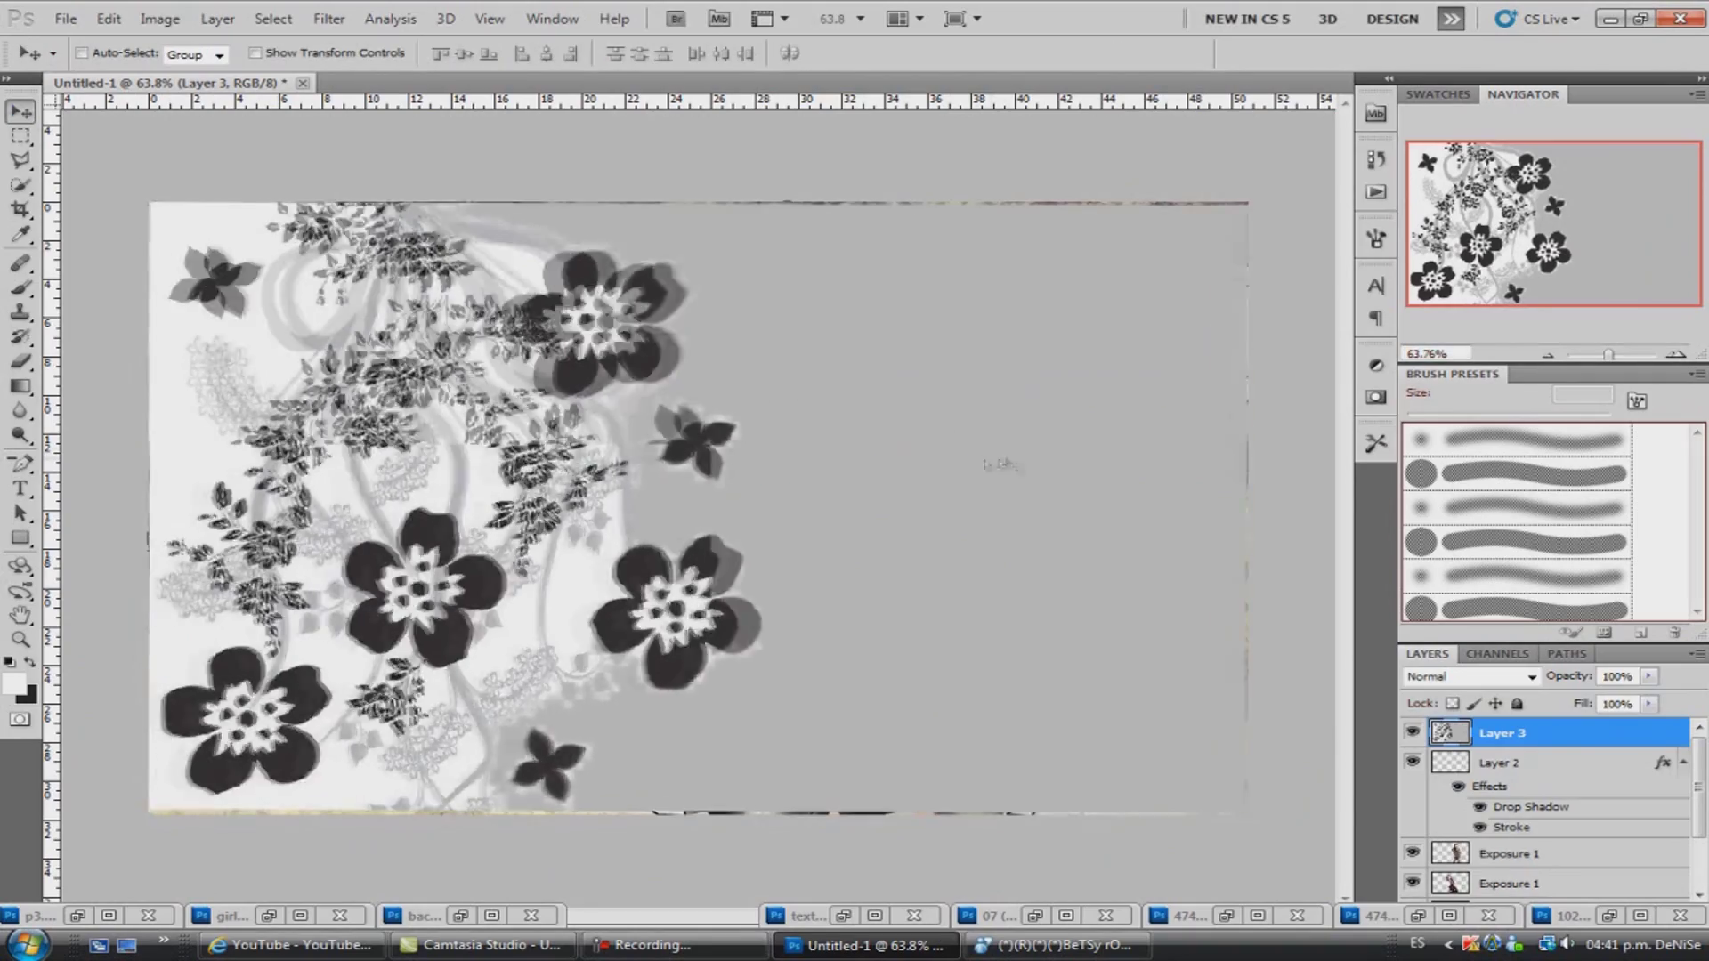
scroll(1464, 686, "down", 2)
scroll(1465, 686, "down", 1)
scroll(1464, 685, "up", 1)
scroll(1464, 686, "down", 1)
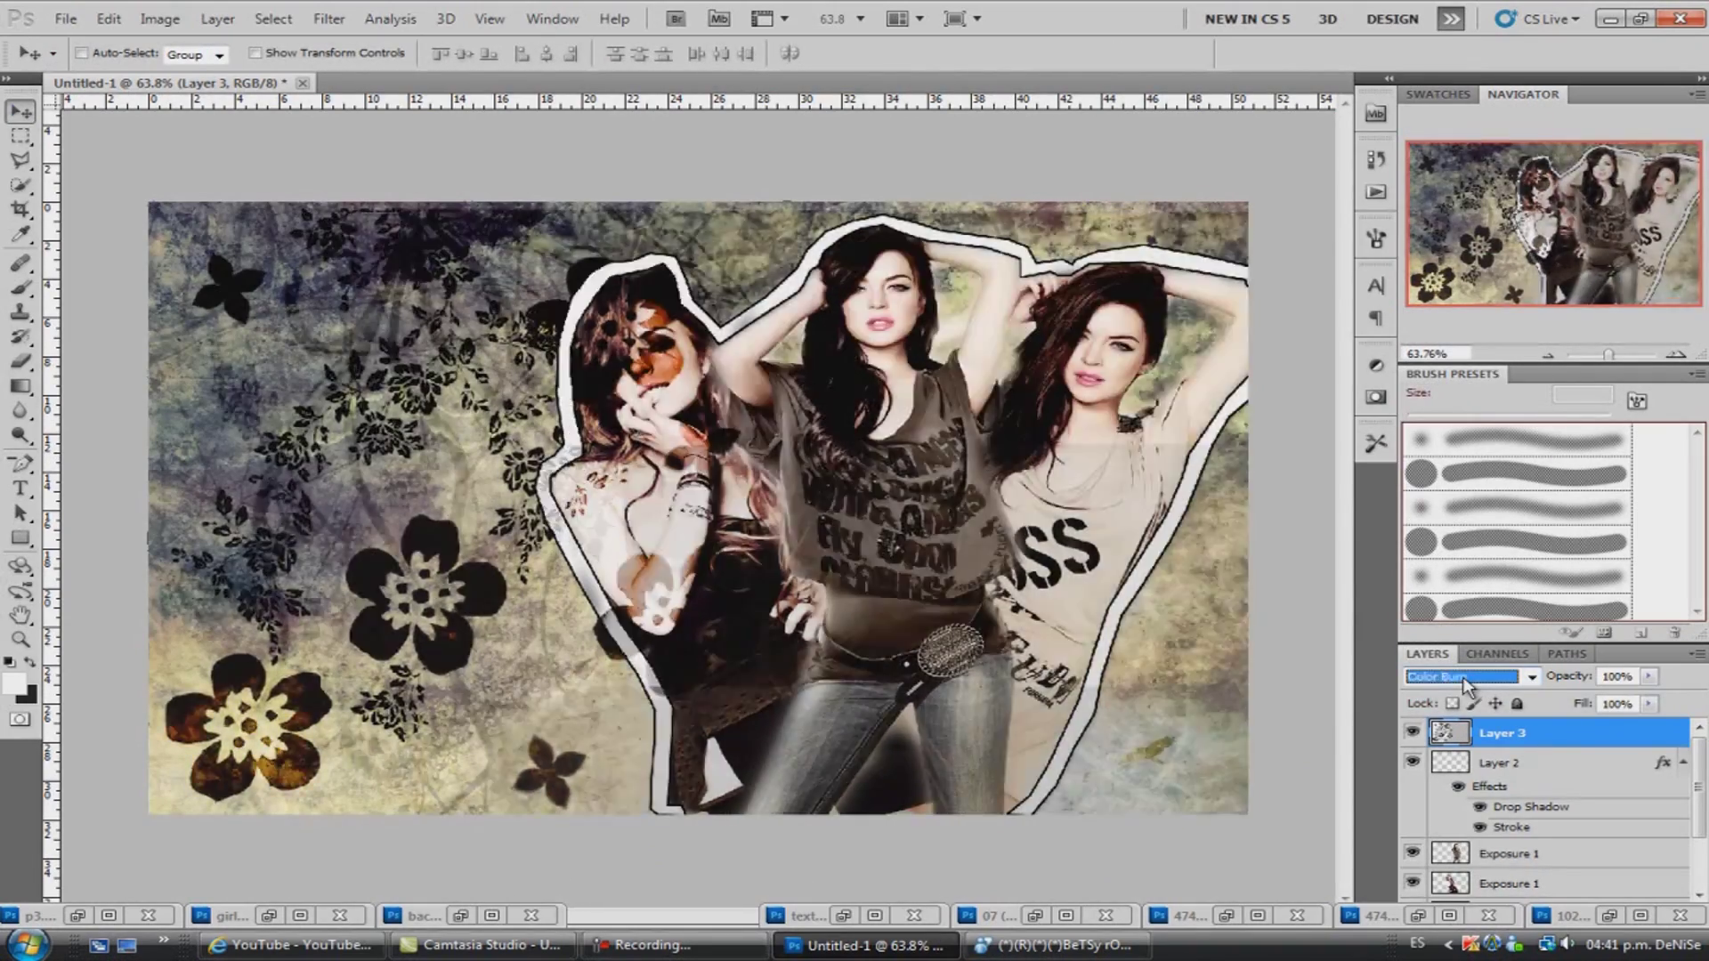
scroll(1464, 685, "down", 1)
scroll(1464, 685, "down", 1)
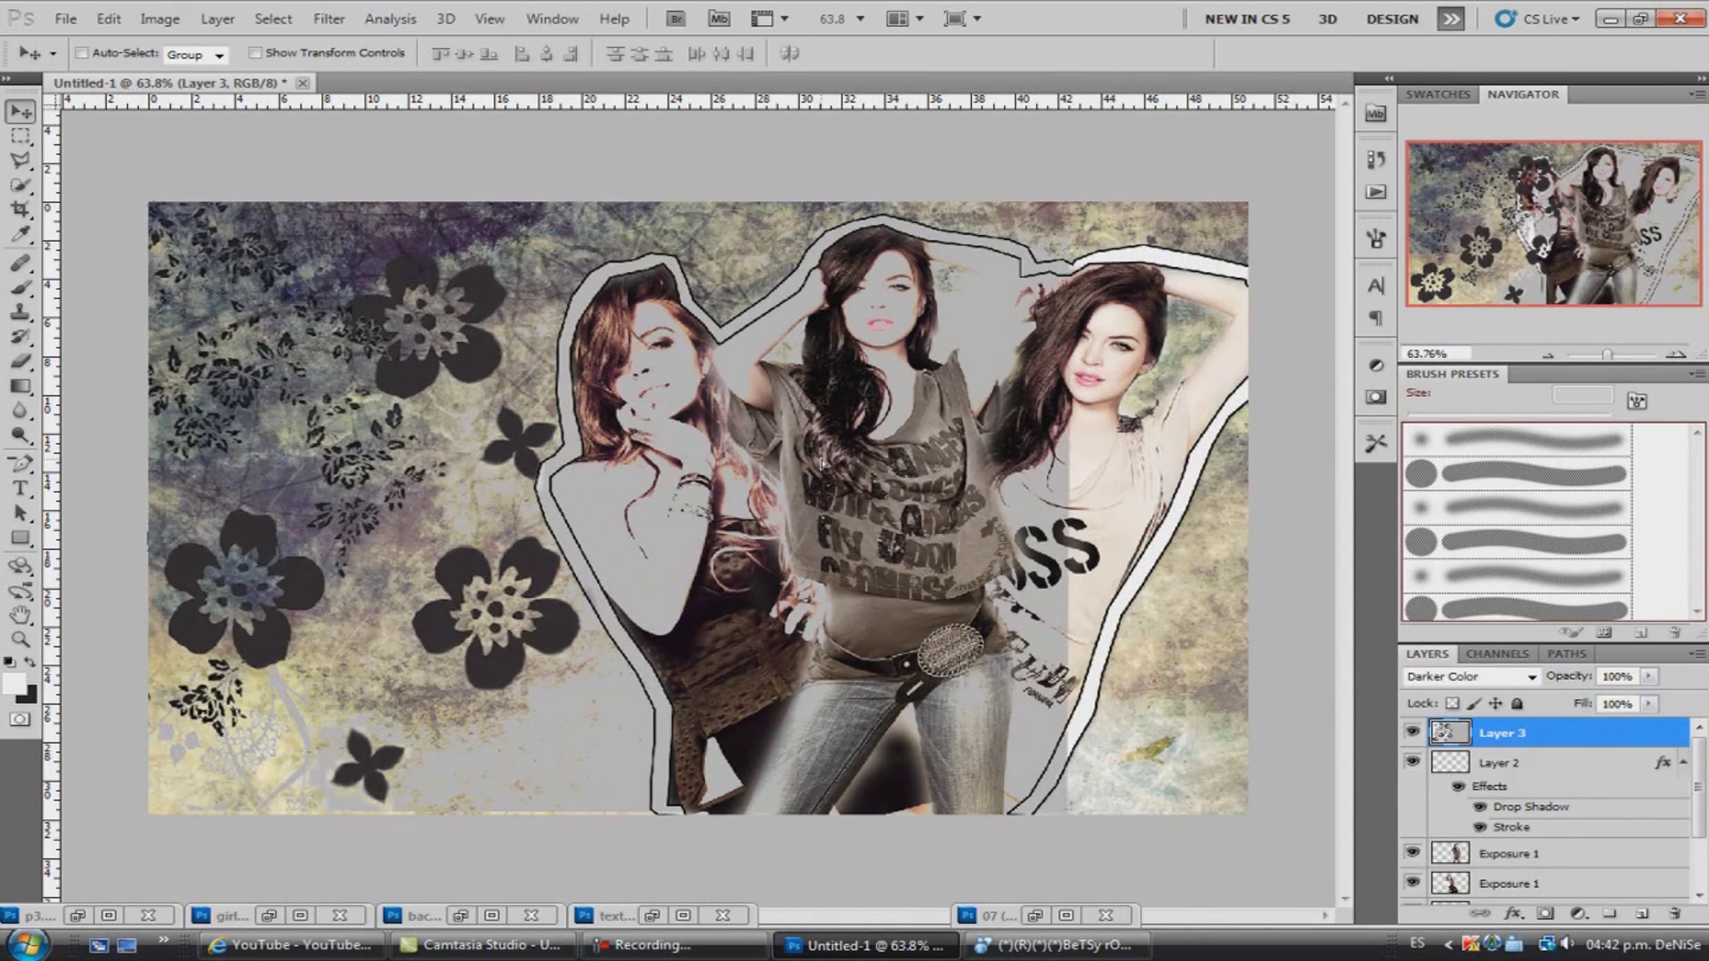
Erase the flower overlay off the women and place the girls-rock sticker lower left.
key("e")
left_click_drag(1068, 267, 1085, 755)
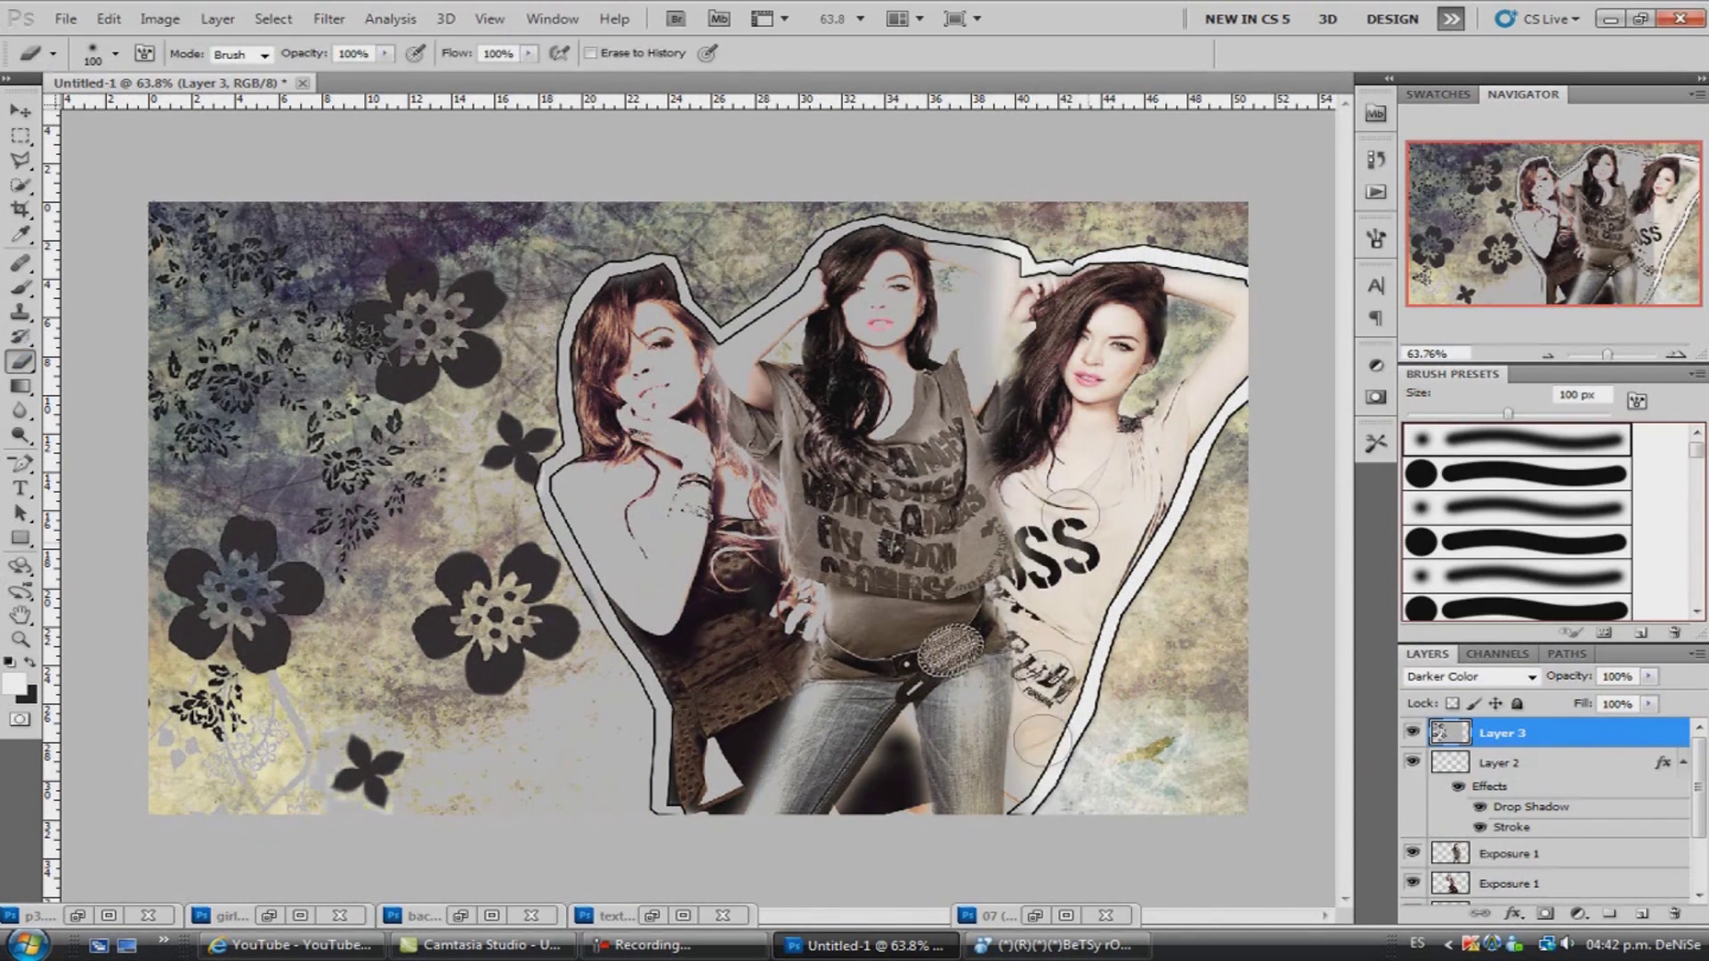
left_click_drag(657, 764, 445, 770)
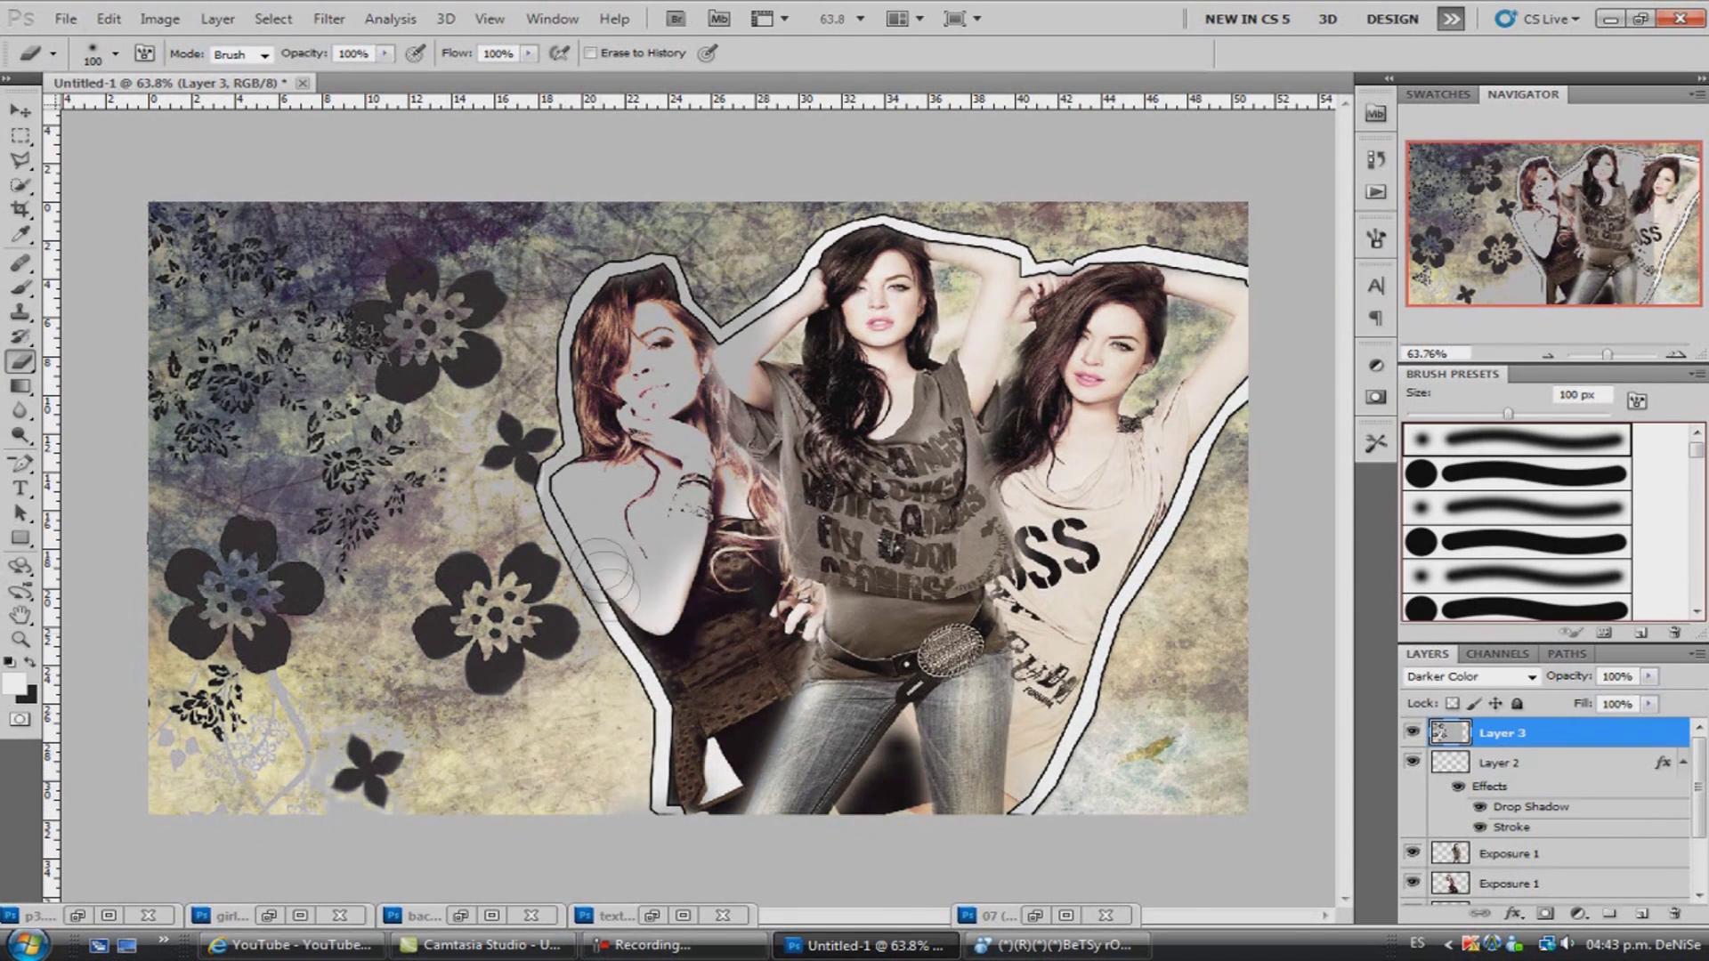
left_click_drag(668, 329, 678, 558)
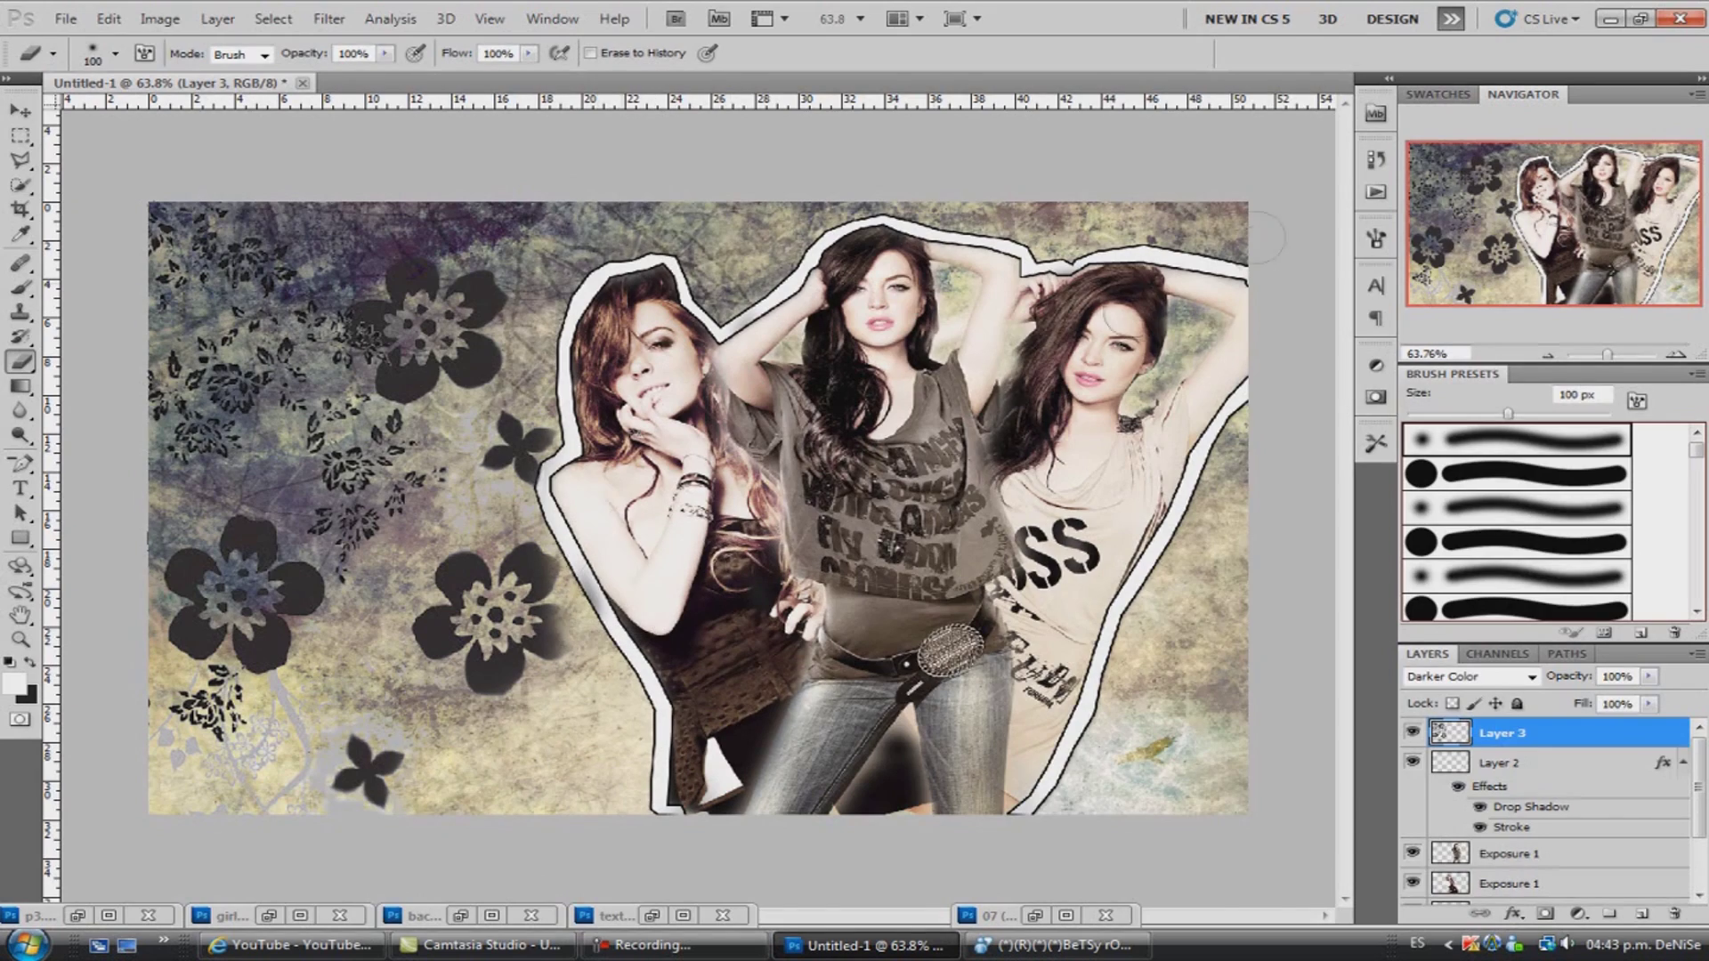
left_click_drag(448, 730, 480, 757)
Add the peace sign sticker to the lower left, behind the girls rock sticker.
left_click(269, 915)
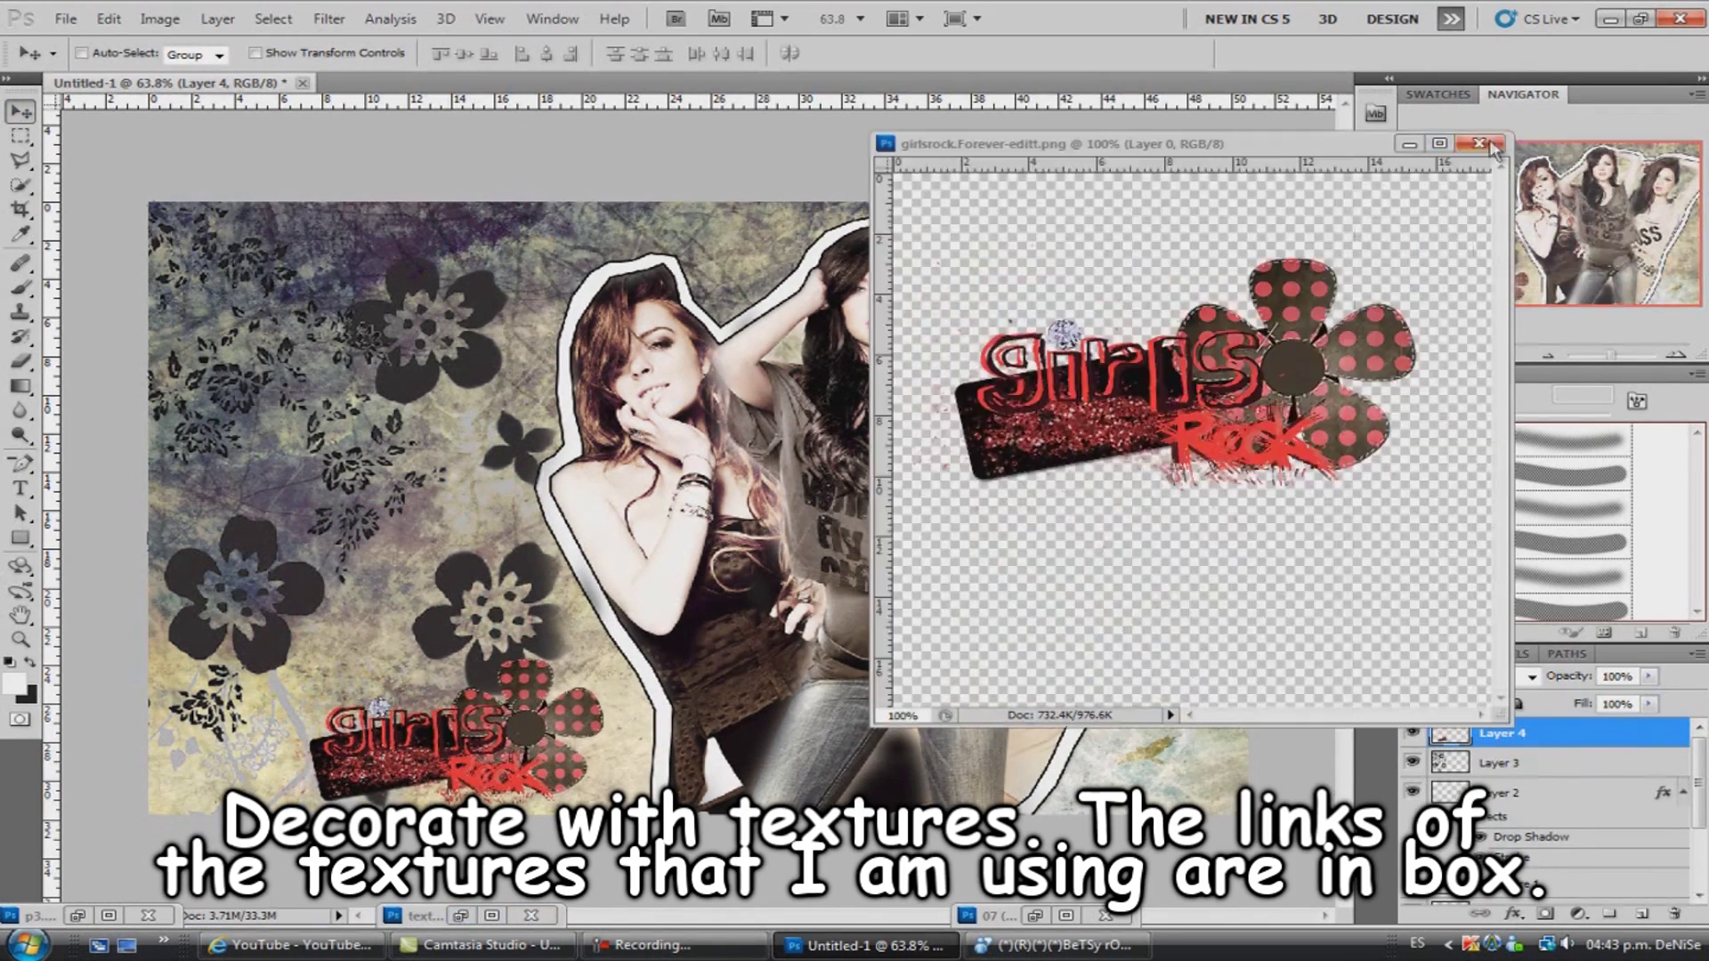
left_click(1479, 143)
left_click_drag(1106, 267, 439, 591)
left_click(1206, 134)
key("ctrl+t")
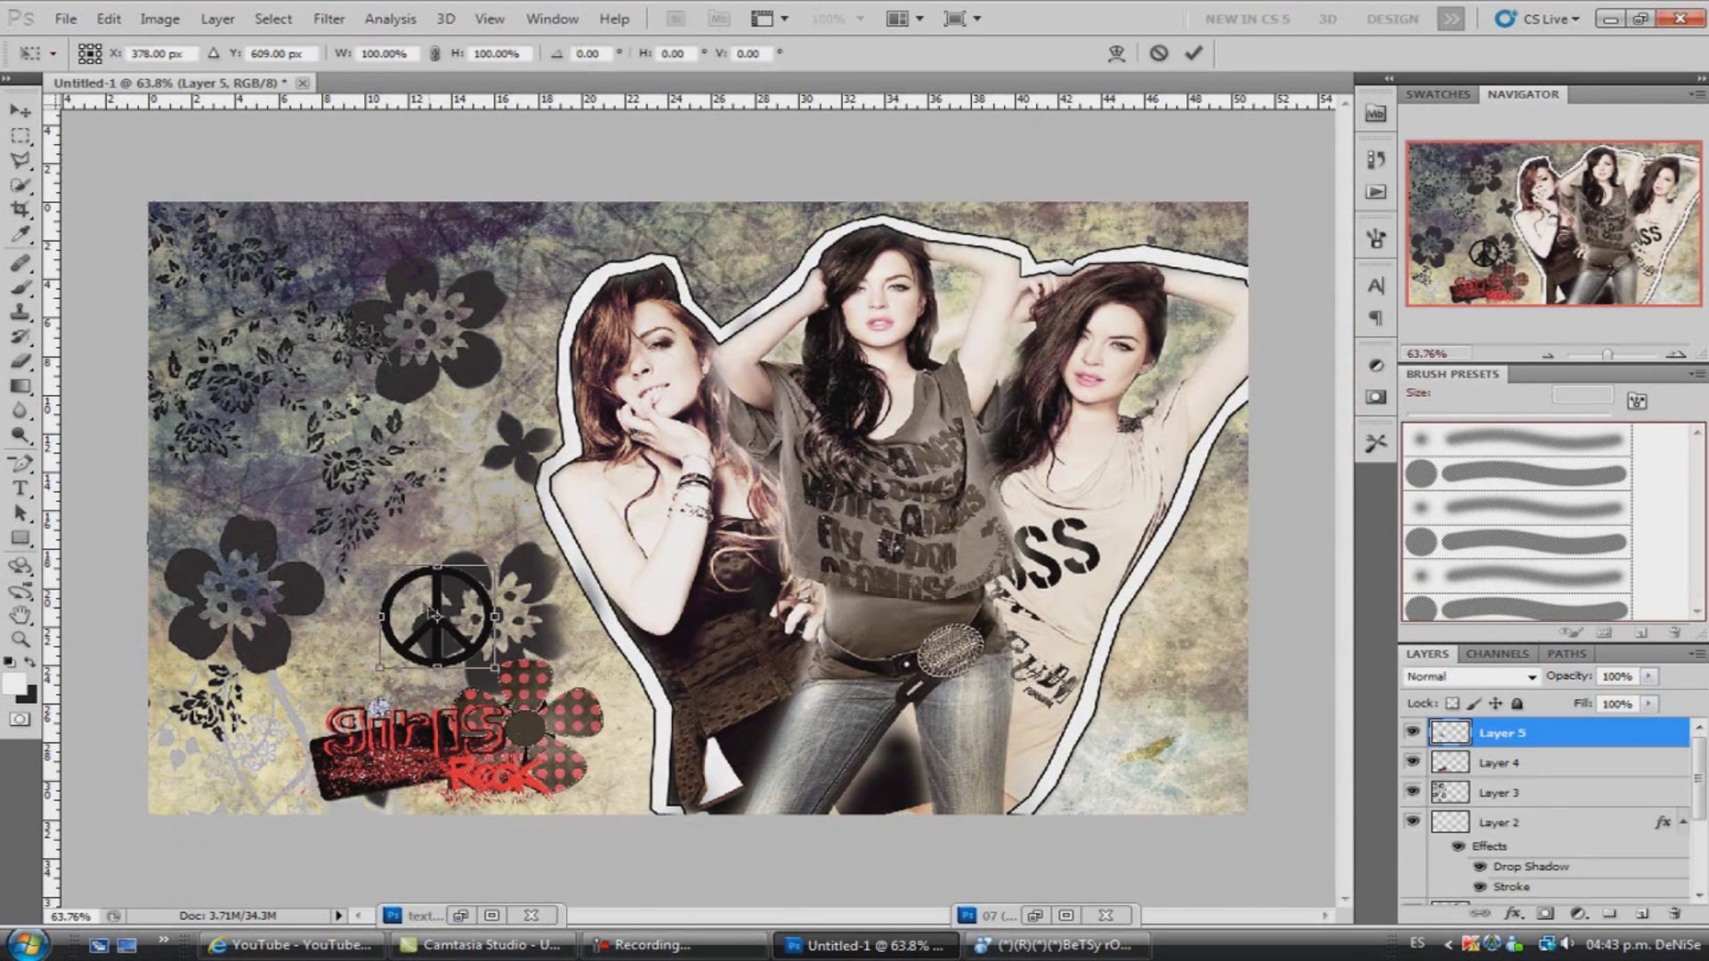
left_click_drag(1537, 819, 1547, 791)
key("Return")
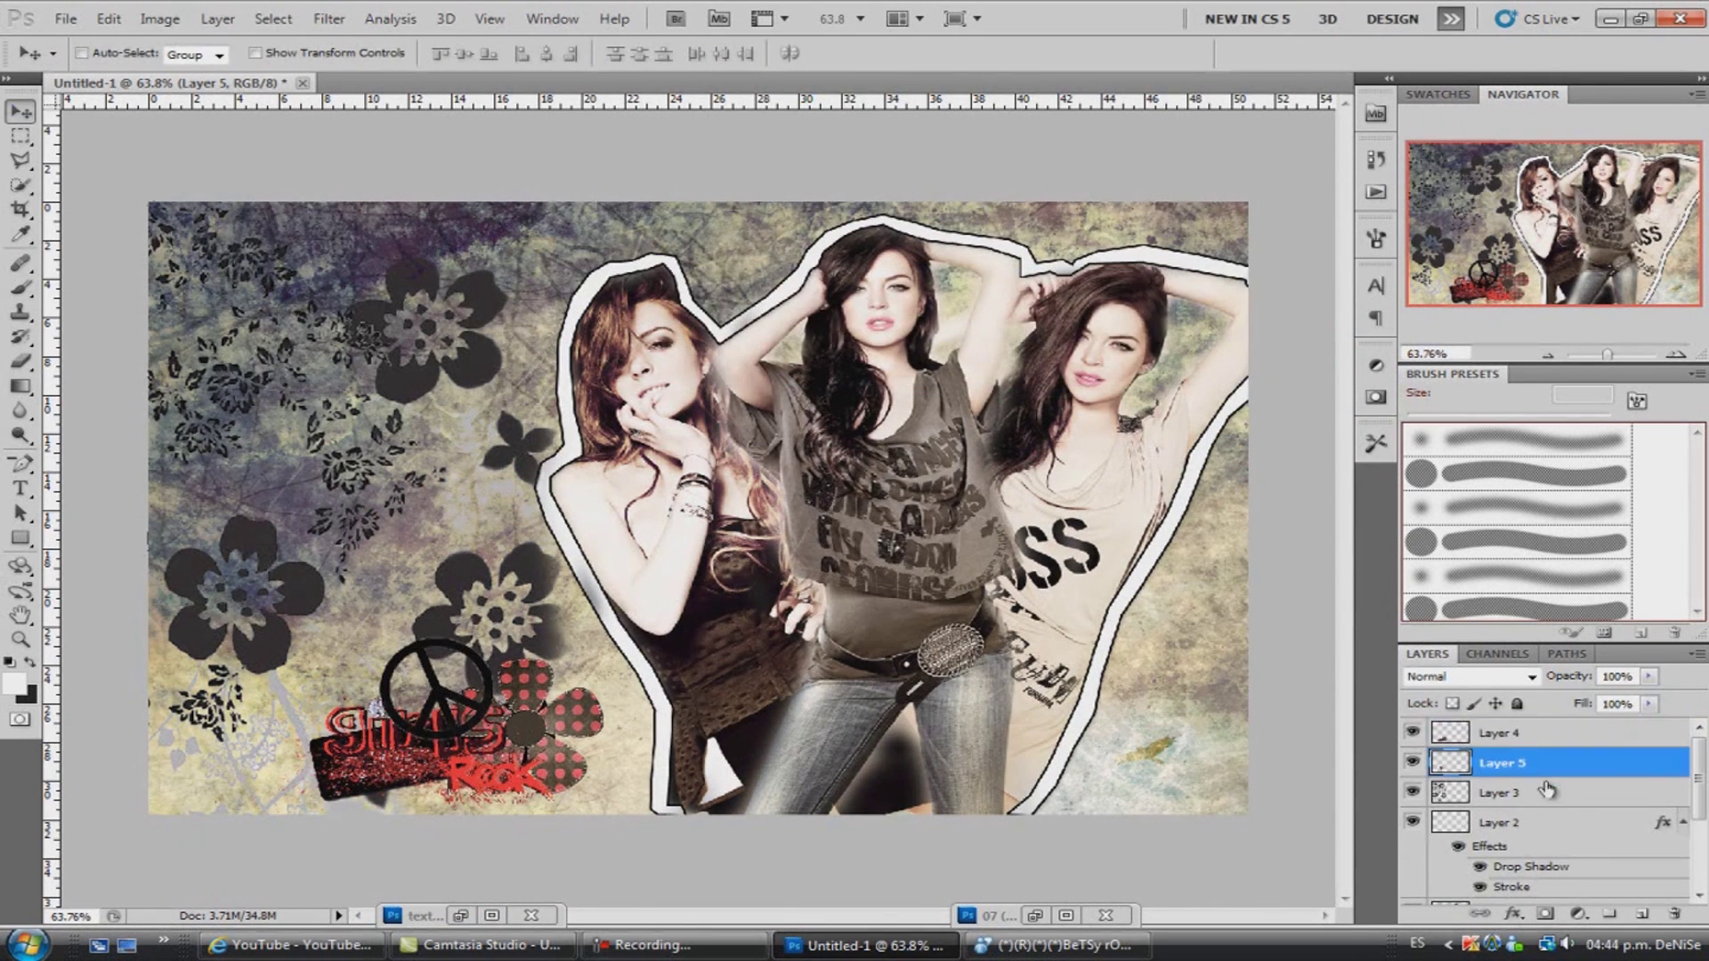
Add the ROCK sticker and arrange it with the girls rock and peace stickers.
left_click(992, 915)
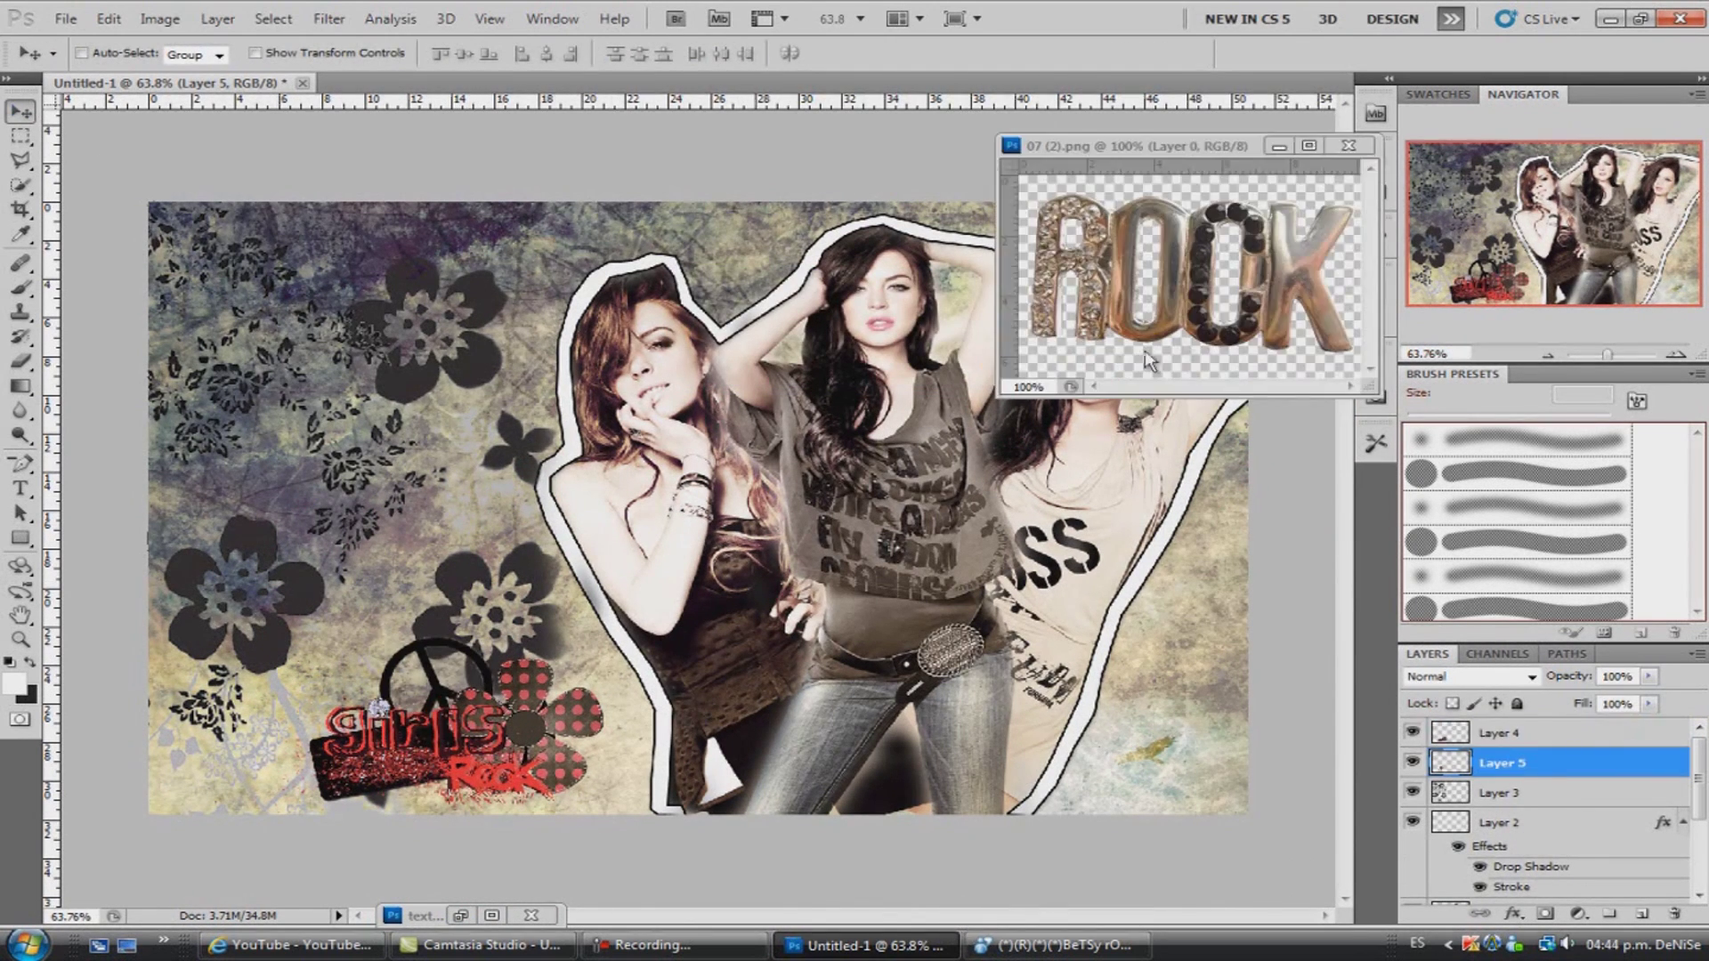
left_click_drag(1184, 258, 235, 748)
left_click(1330, 151)
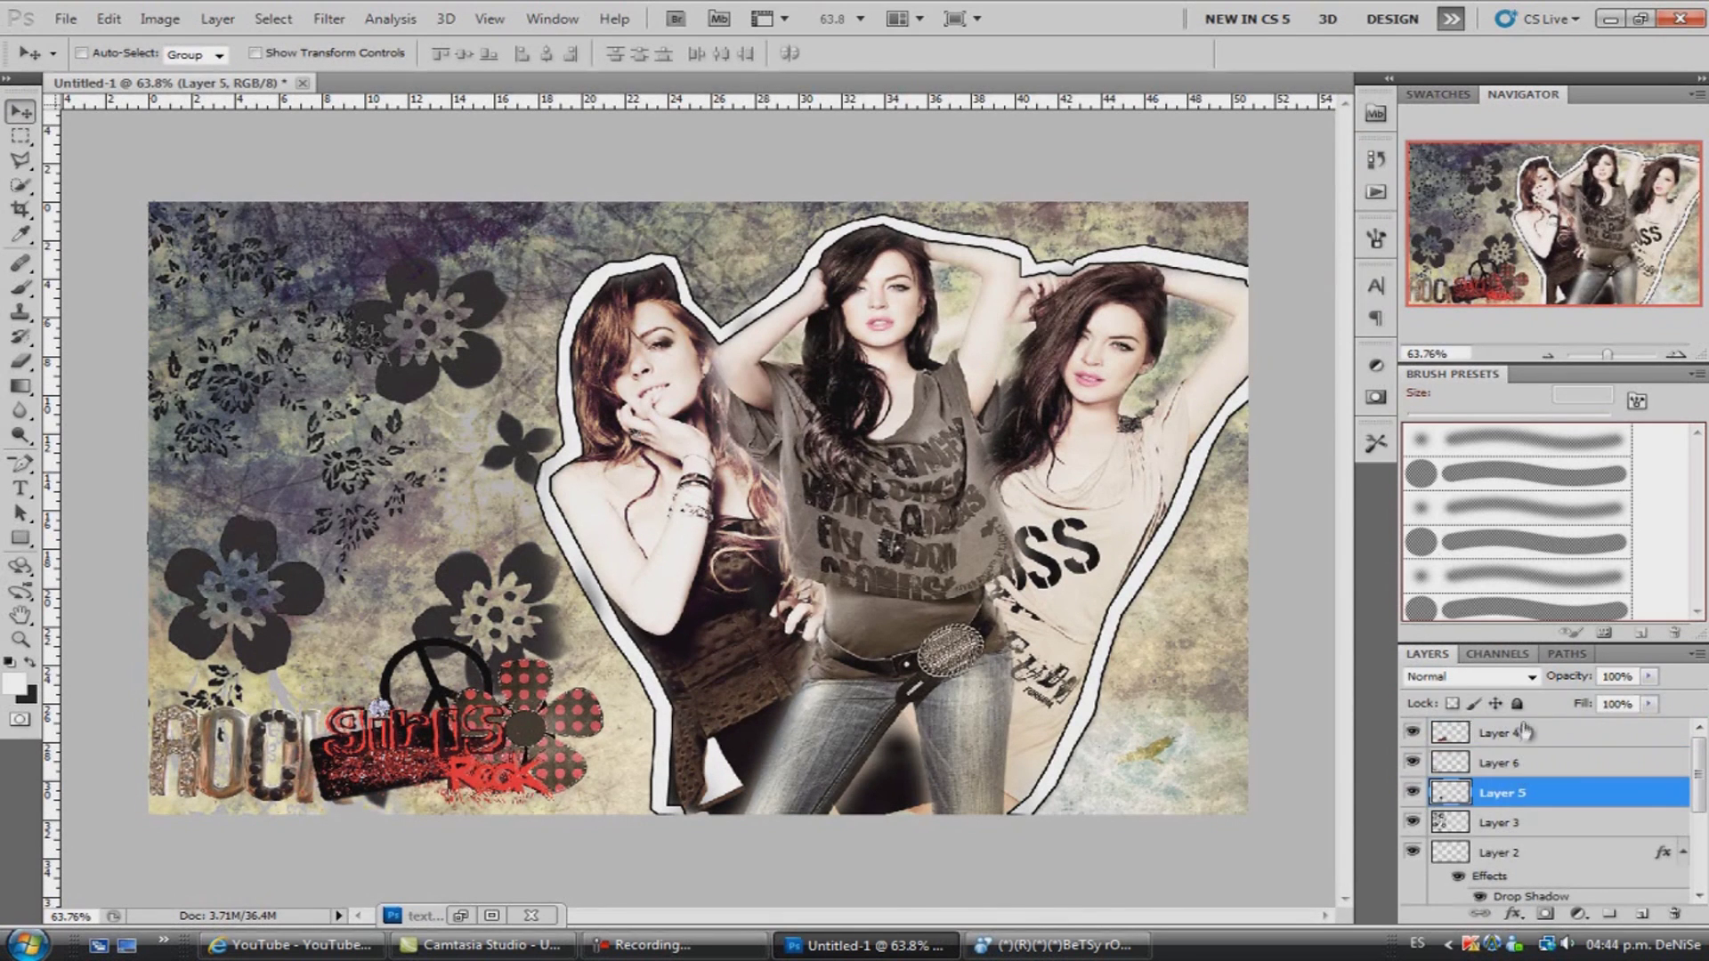
left_click_drag(1524, 732, 1524, 790)
left_click(1516, 762)
left_click_drag(409, 712, 463, 721)
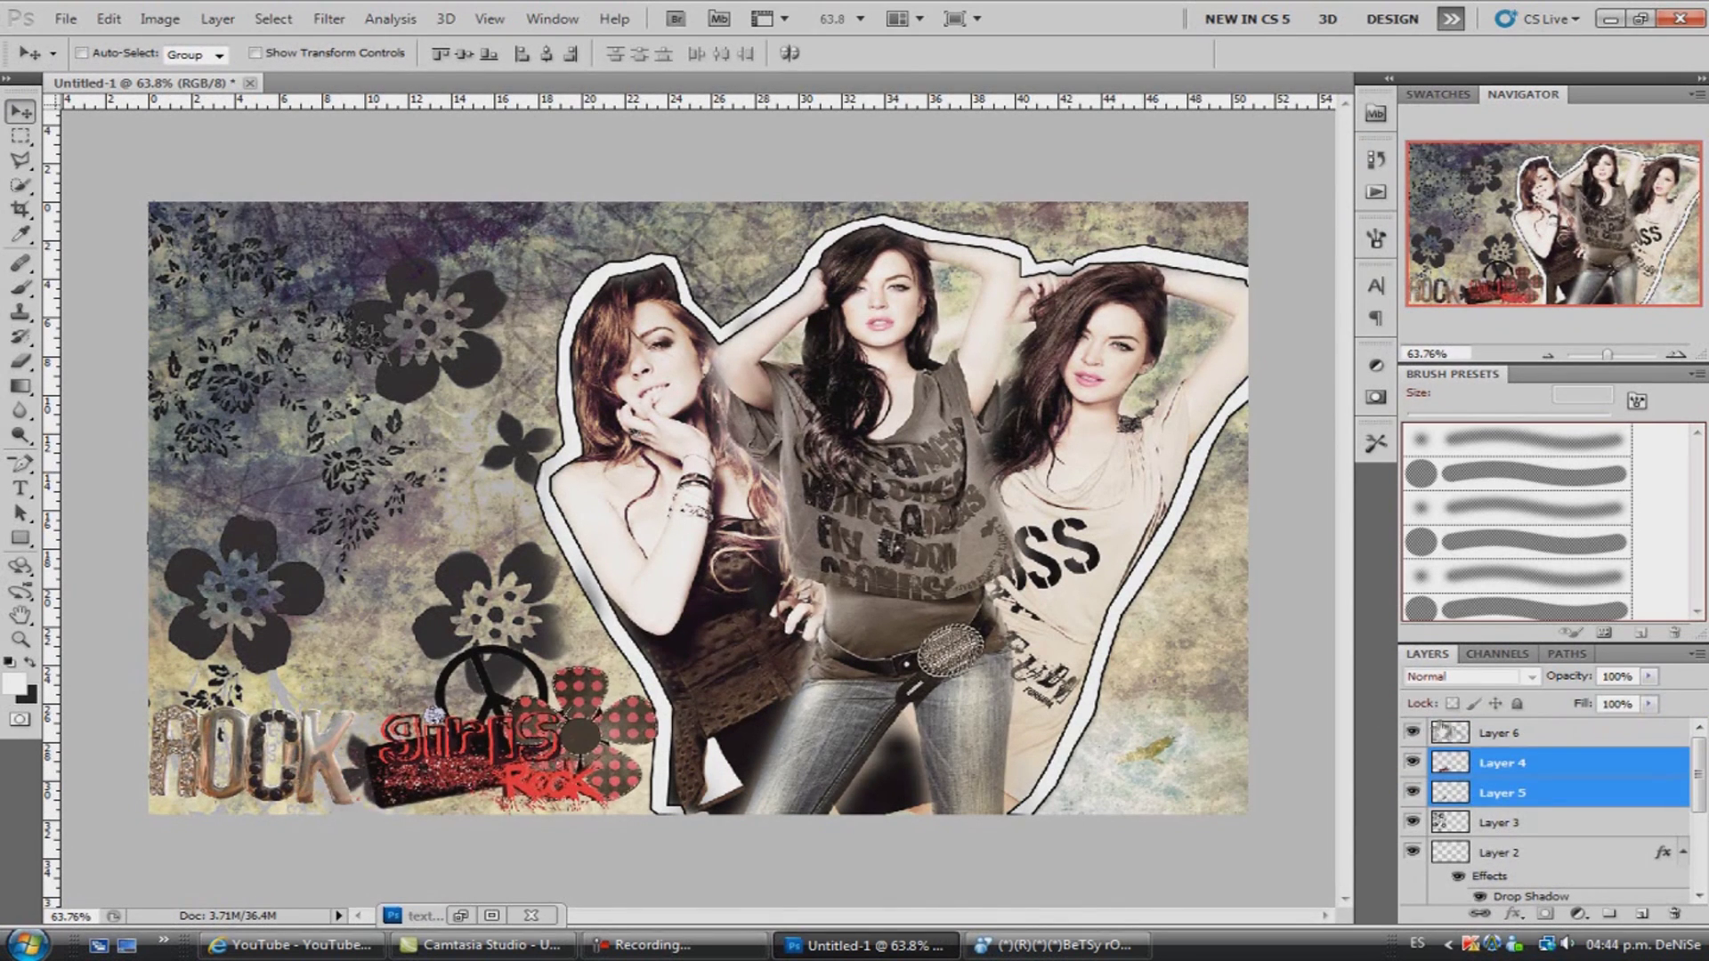
left_click(1495, 732)
left_click_drag(250, 747, 259, 747)
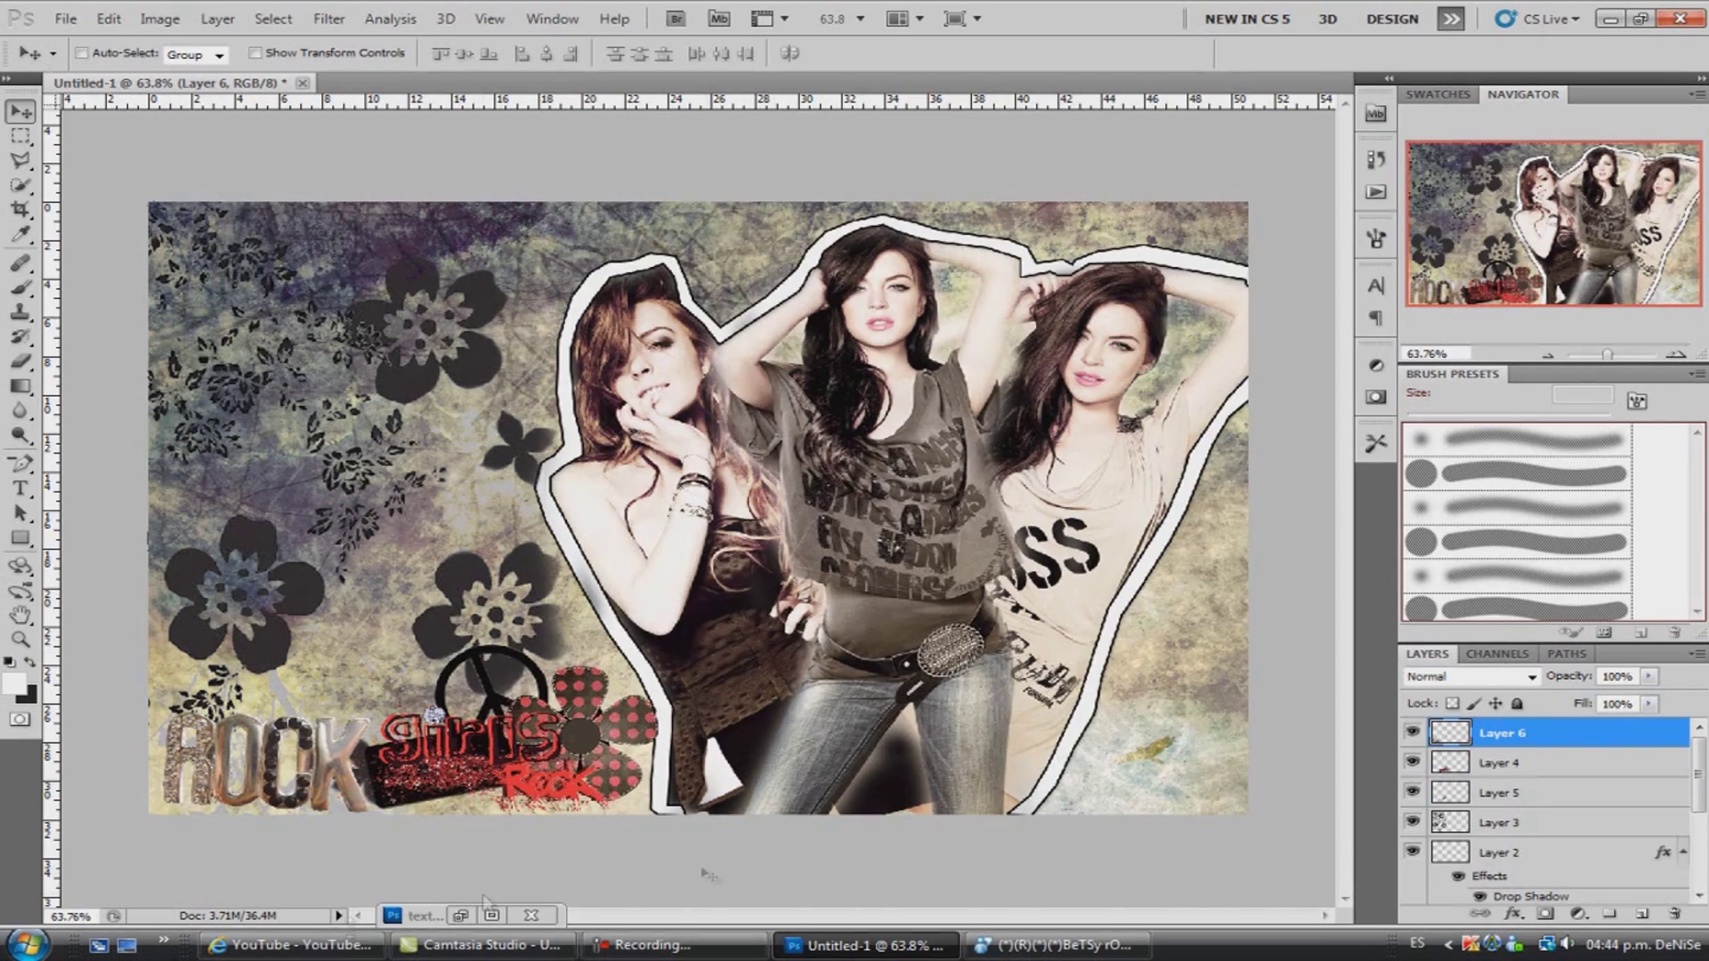
Stretch the blue-pink texture over the whole canvas with Lighten blending.
left_click(488, 910)
left_click_drag(751, 370, 285, 396)
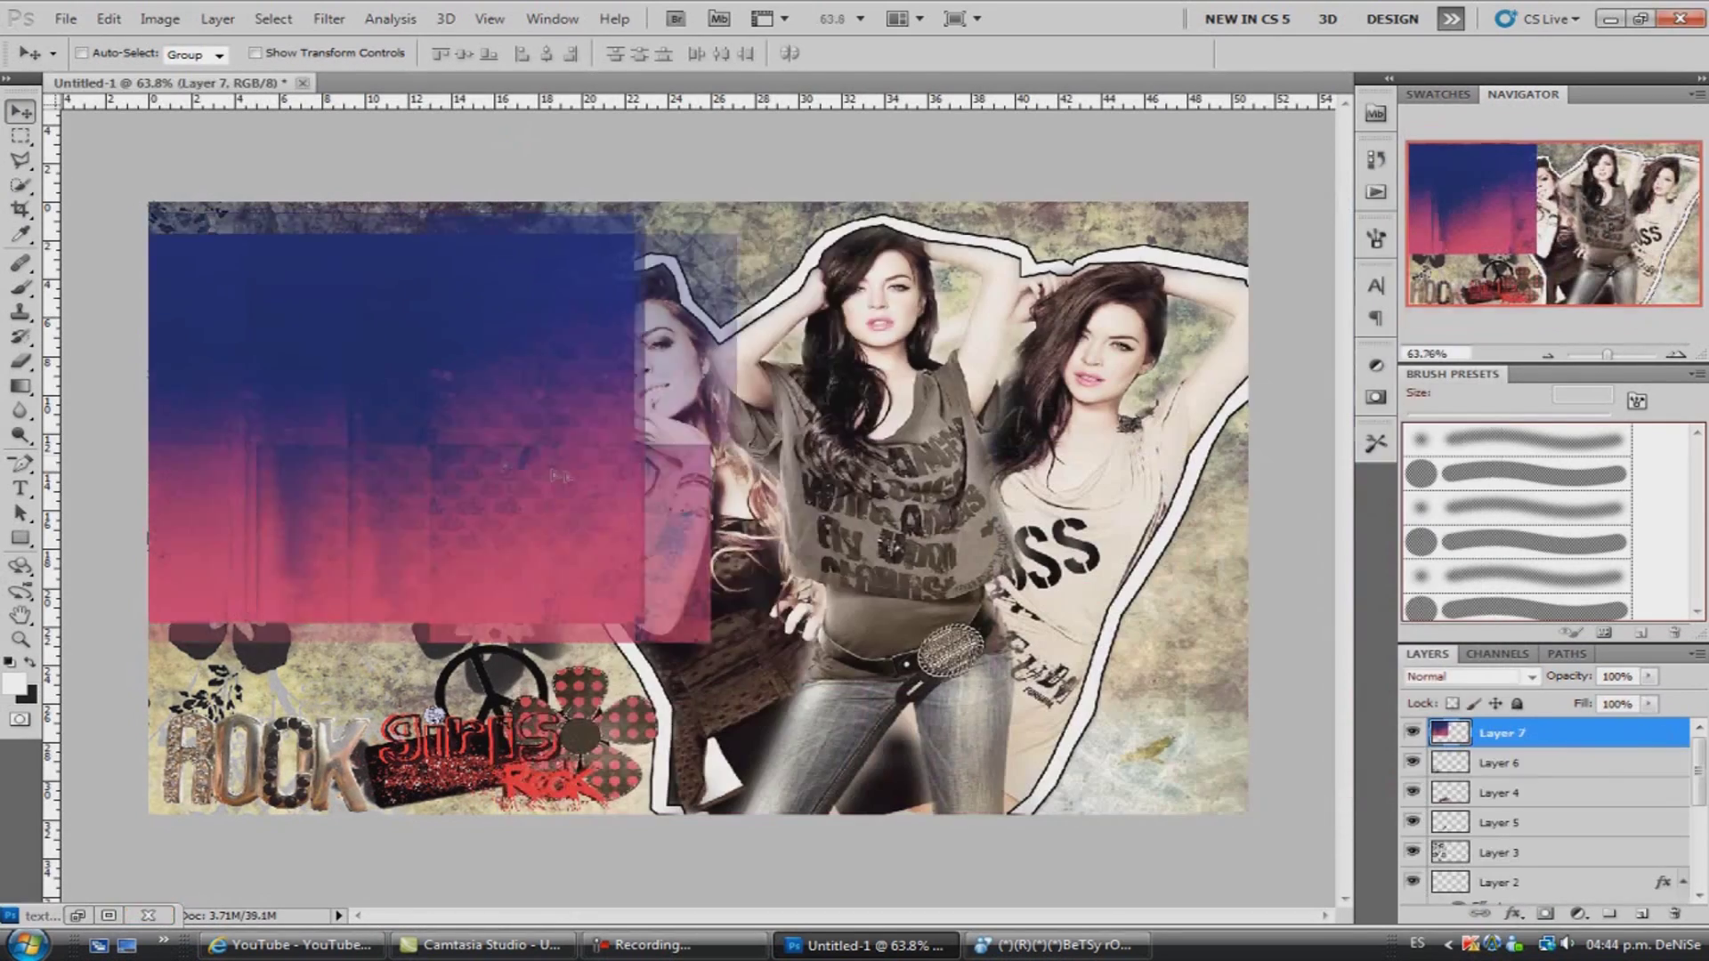
key("ctrl+t")
left_click_drag(640, 476, 1248, 814)
left_click(1549, 681)
key("Return")
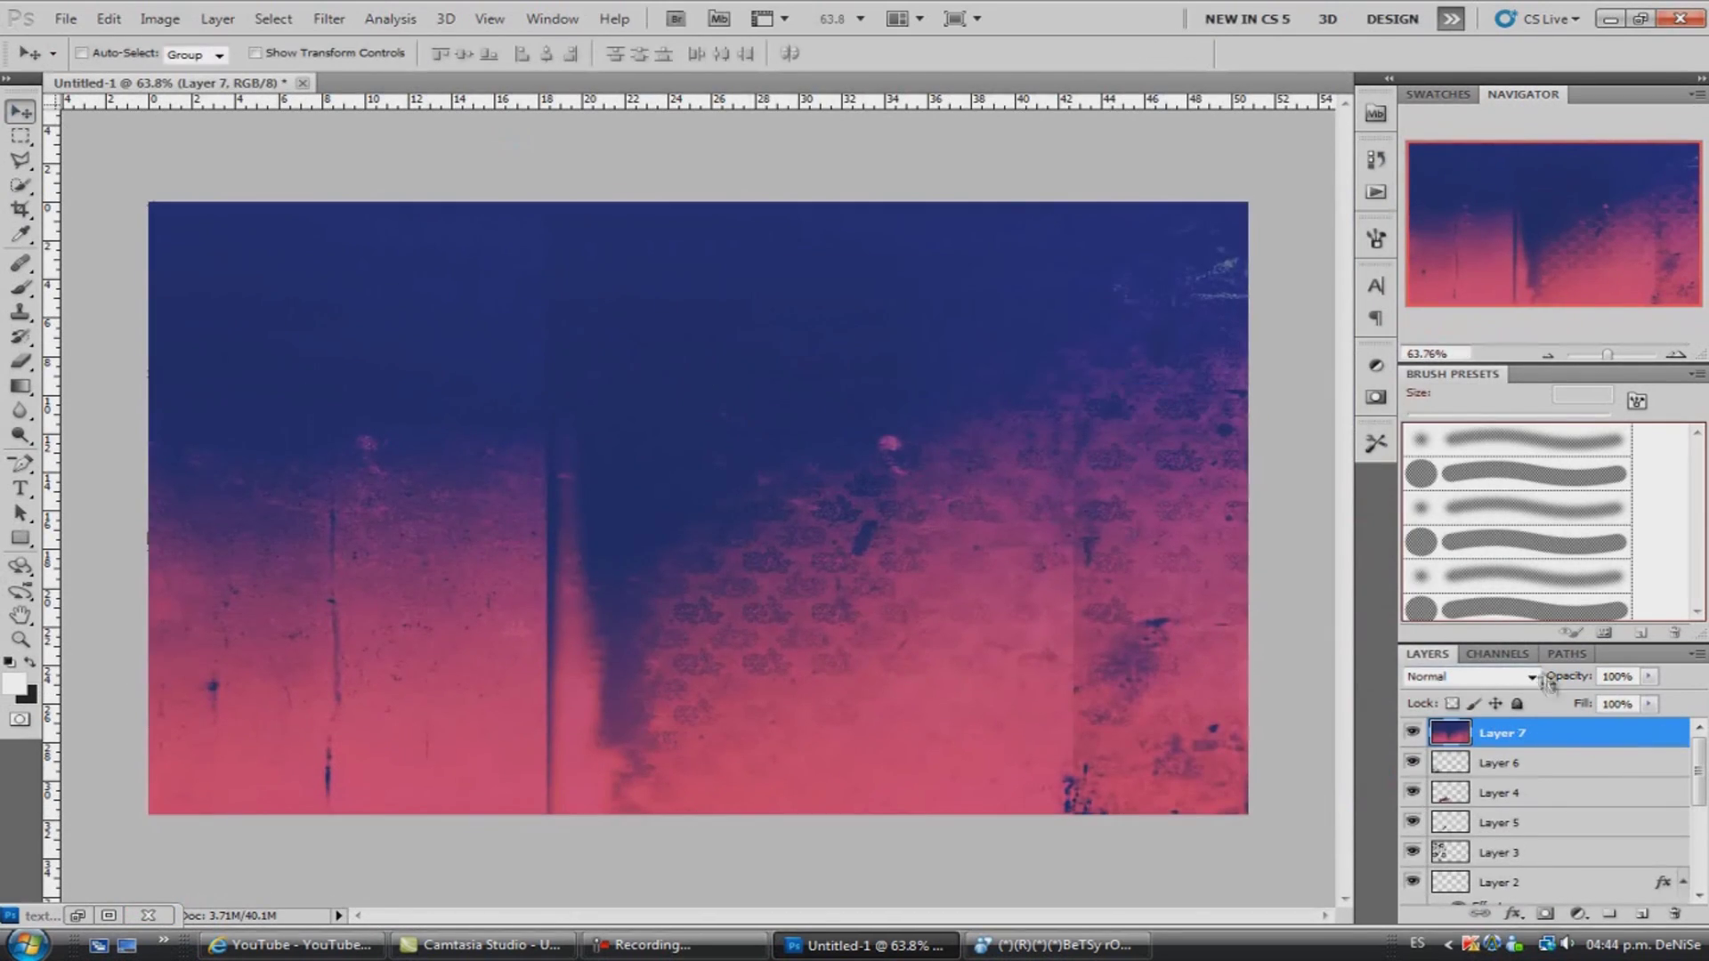
key("Down")
key("Down")
key("Down")
key("Down")
key("Down")
key("Down")
key("Down")
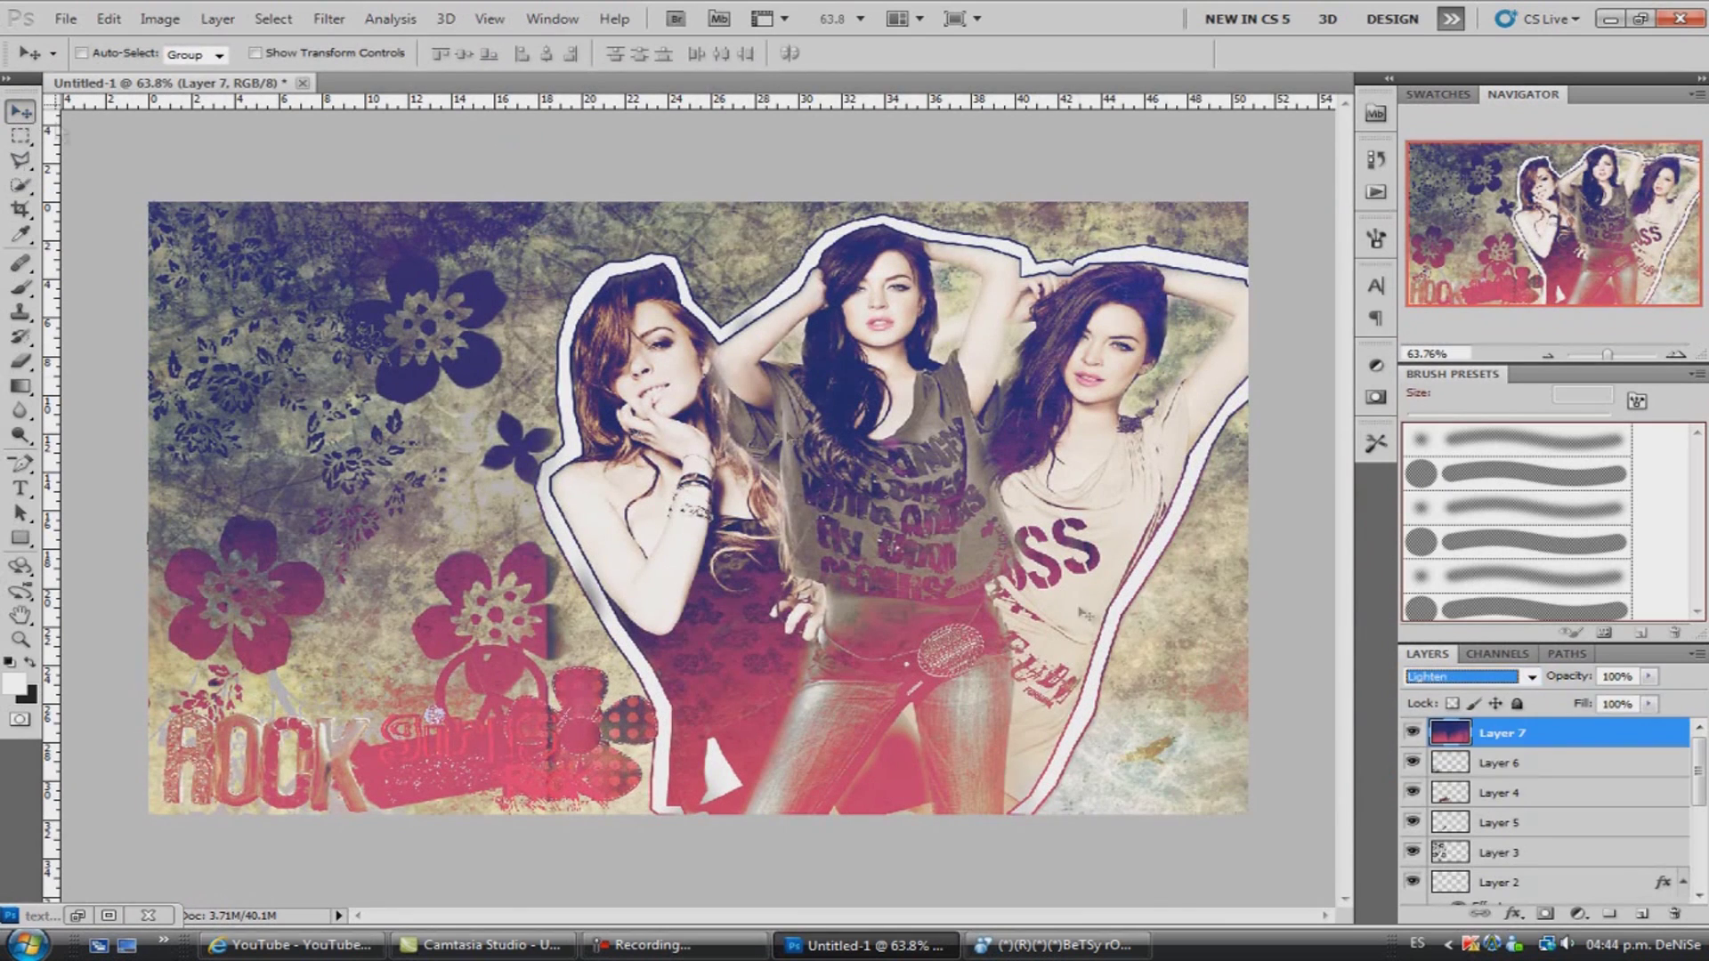
Bring the sticker layers above the blue-pink colour wash.
left_click(1513, 762)
left_click(1634, 822, "shift")
key("ctrl+shift+bracketright")
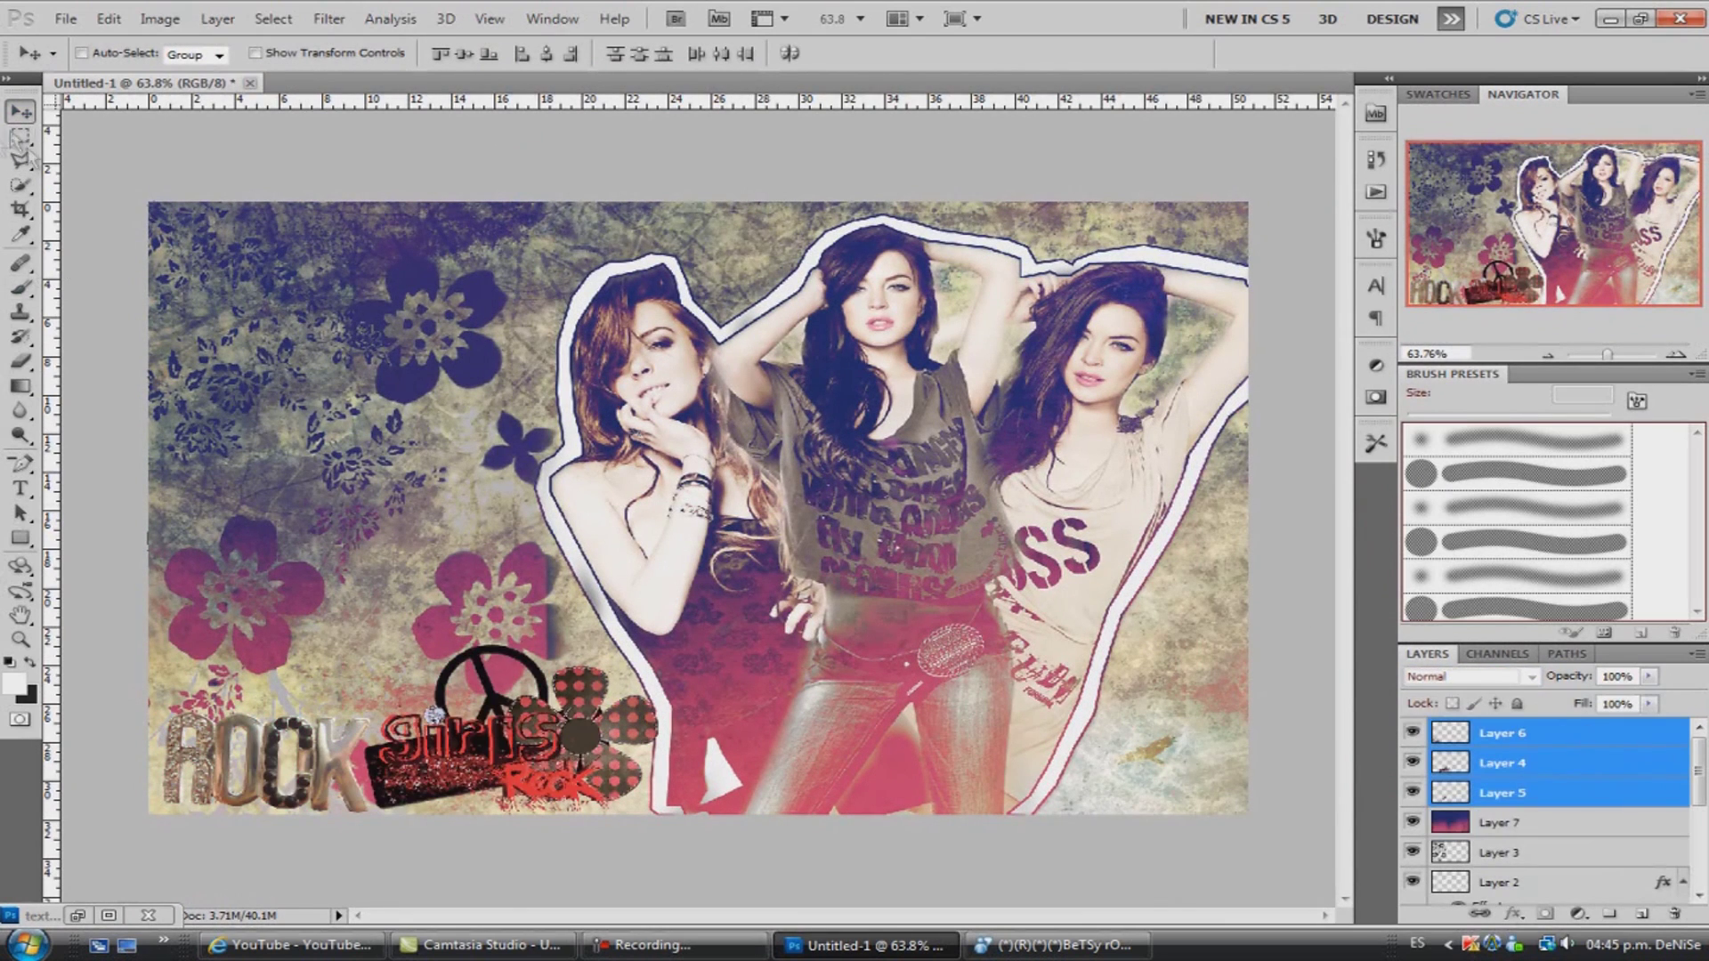
left_click(1513, 732)
Finish typing the name caption and colour it a deeper purple.
key("t")
type("Lindsa")
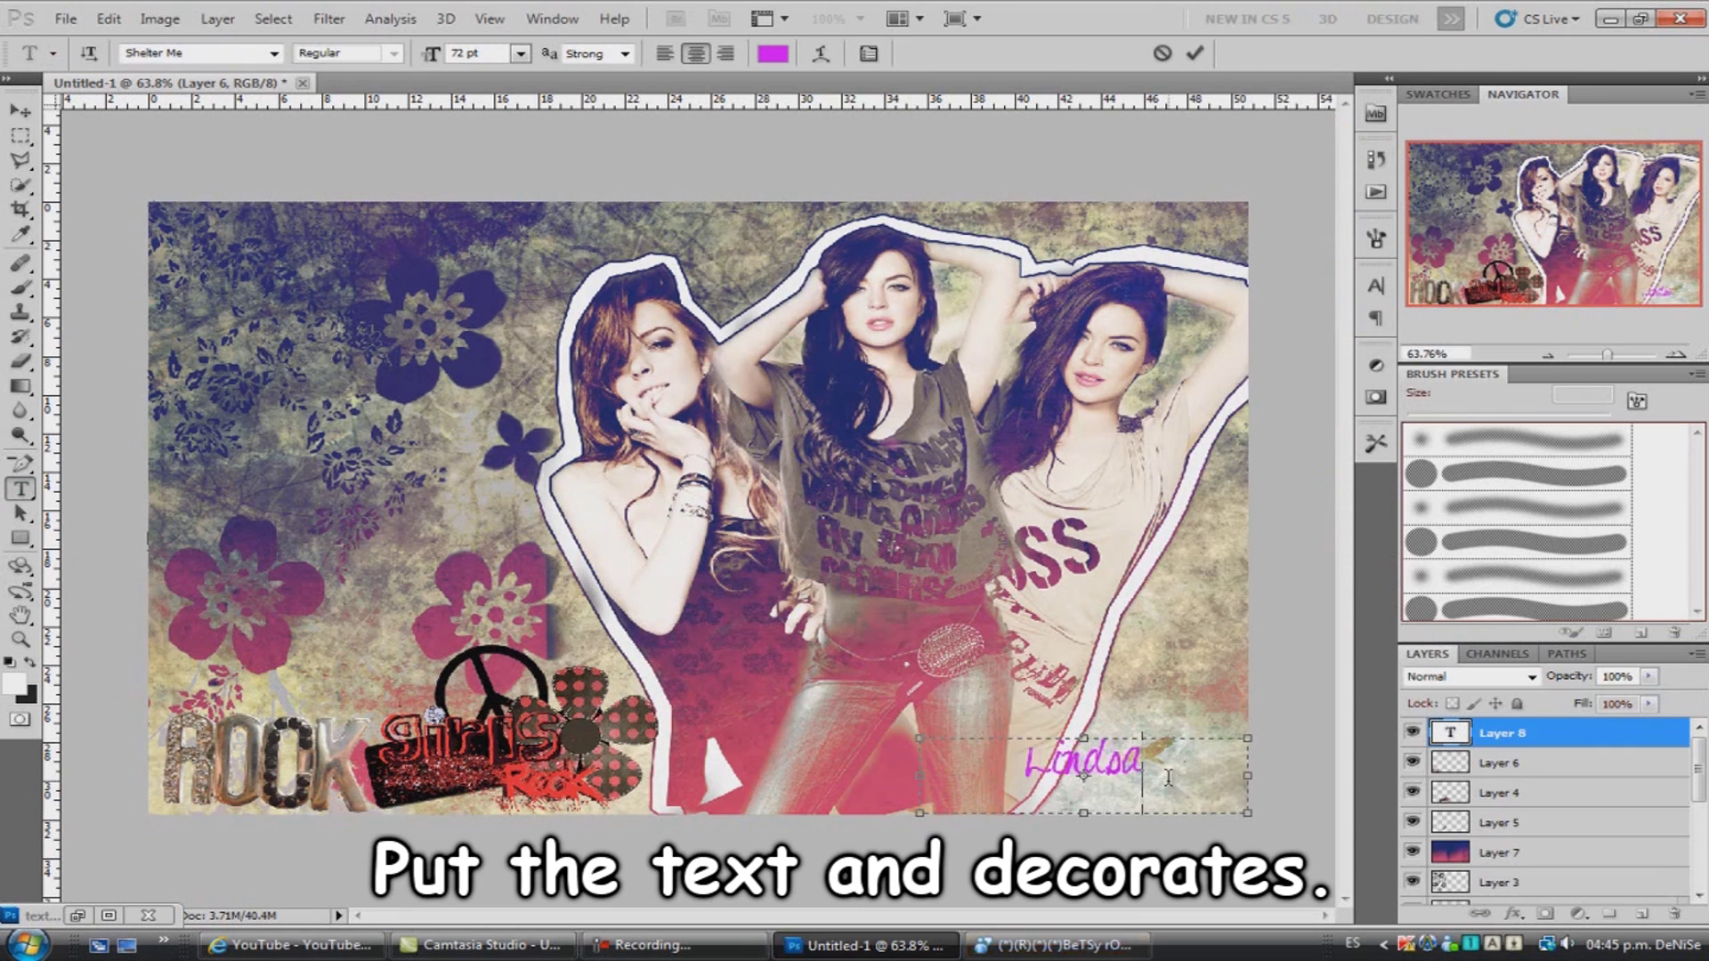
type("y Lohan")
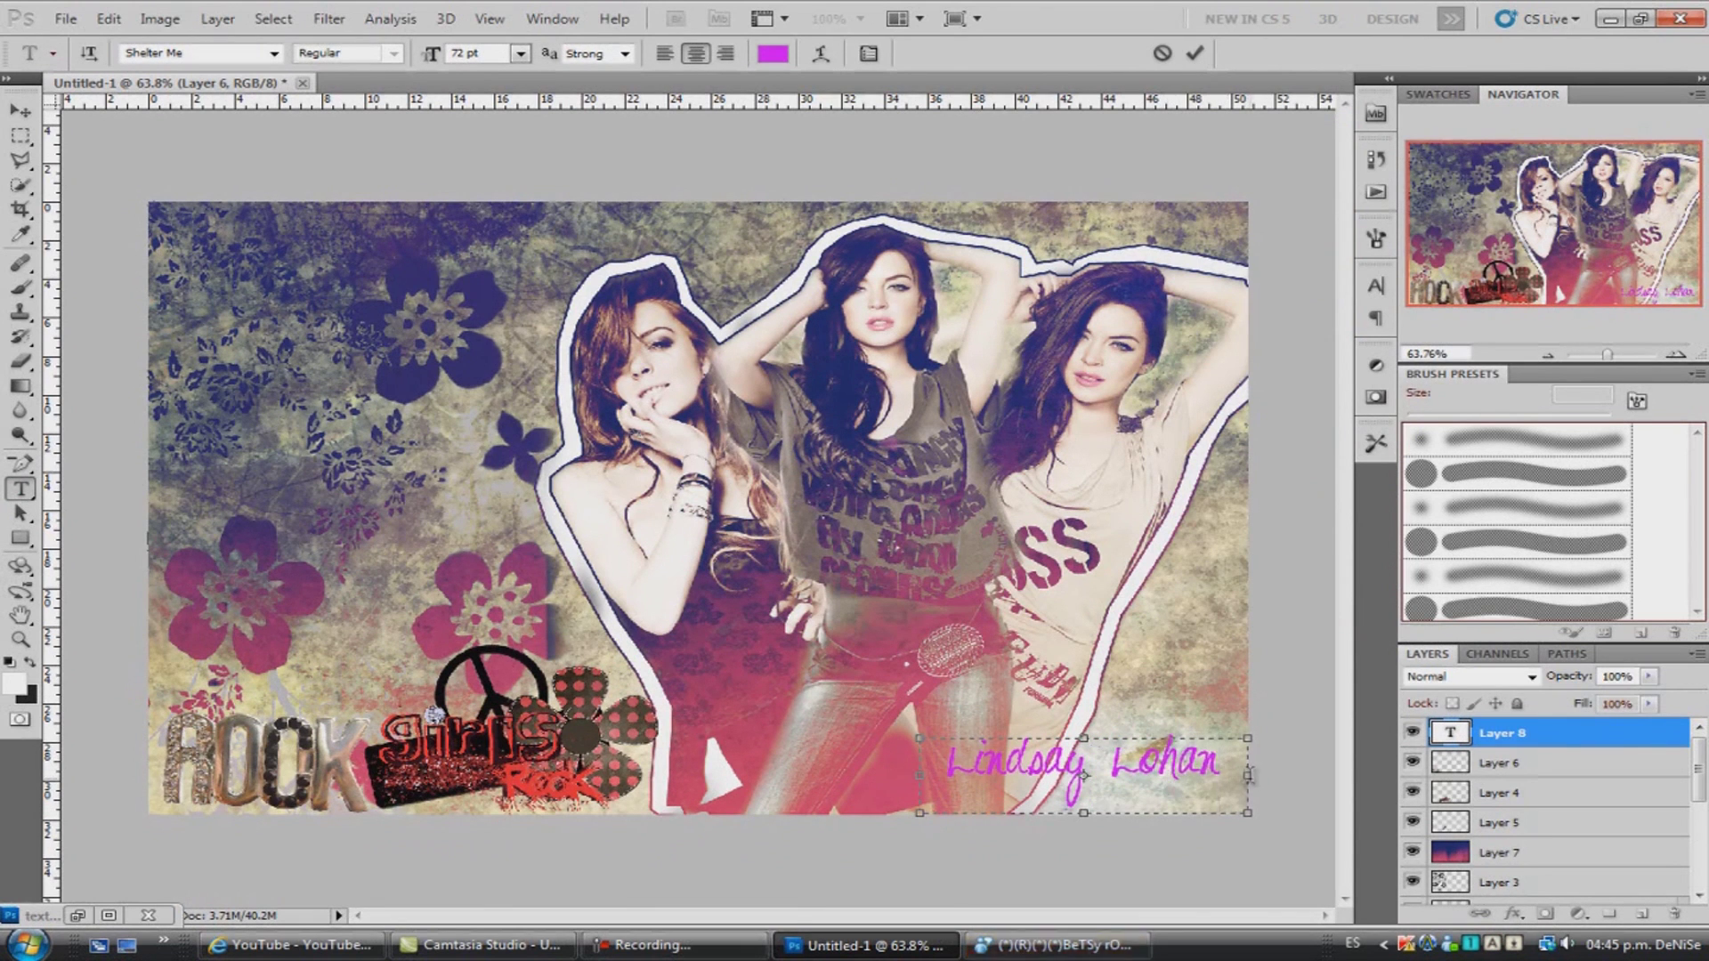
key("ctrl+a")
left_click(521, 53)
left_click(498, 427)
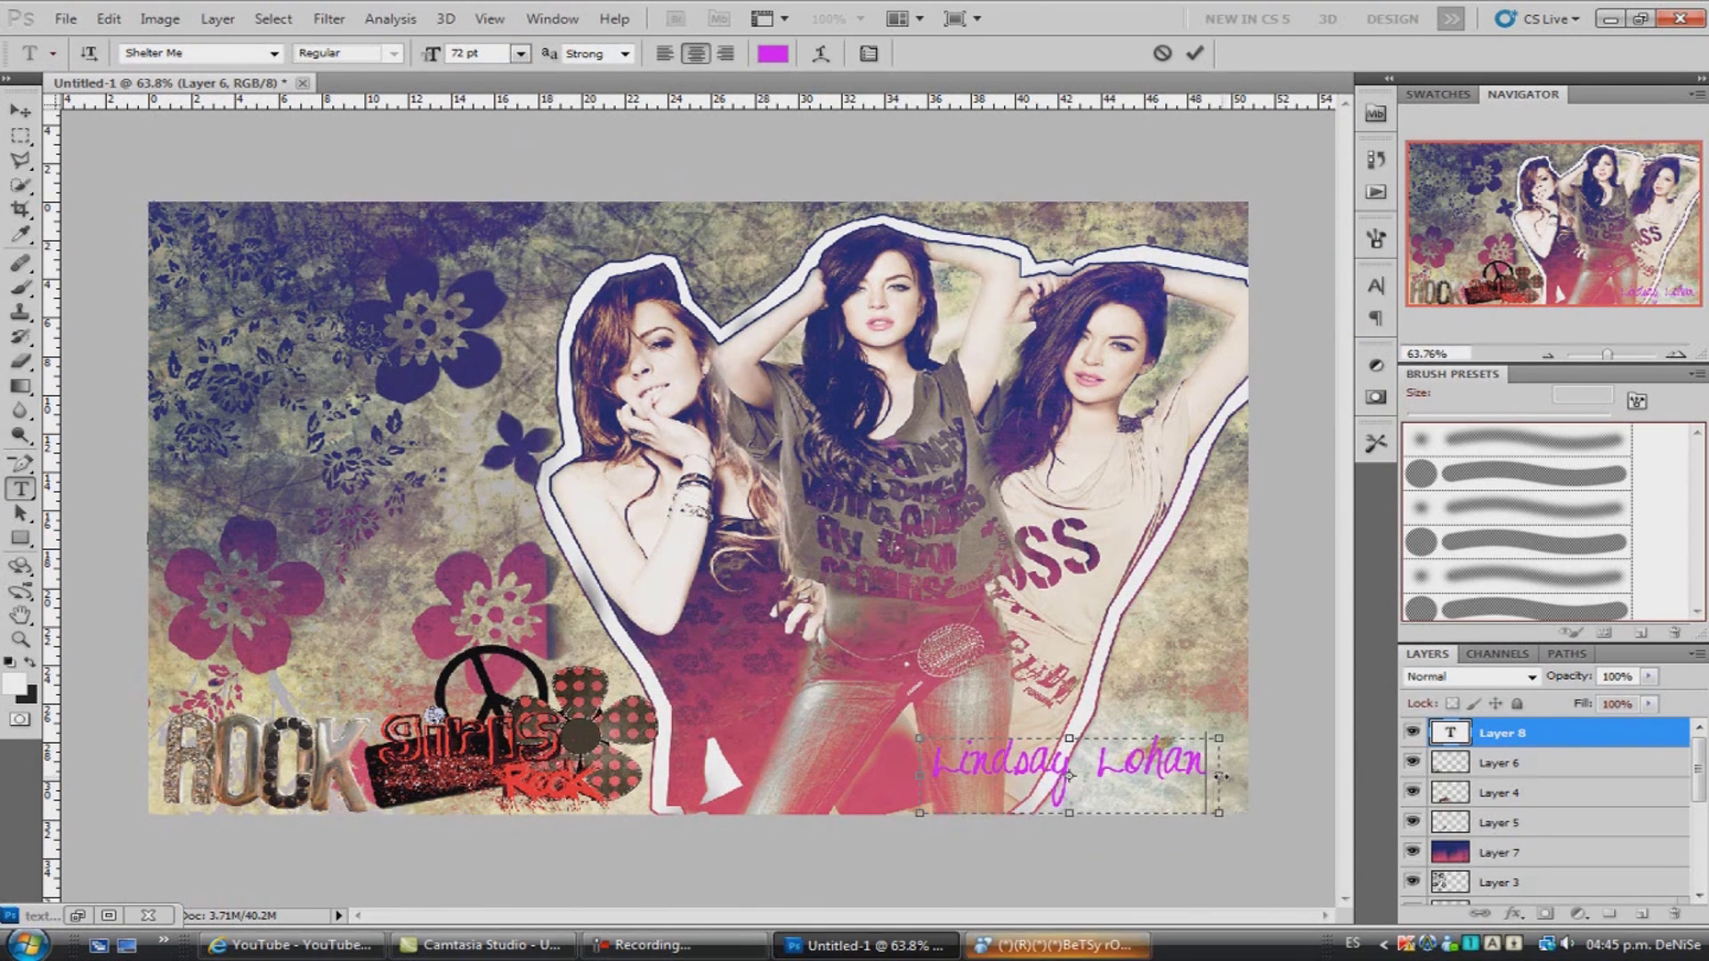
left_click(773, 53)
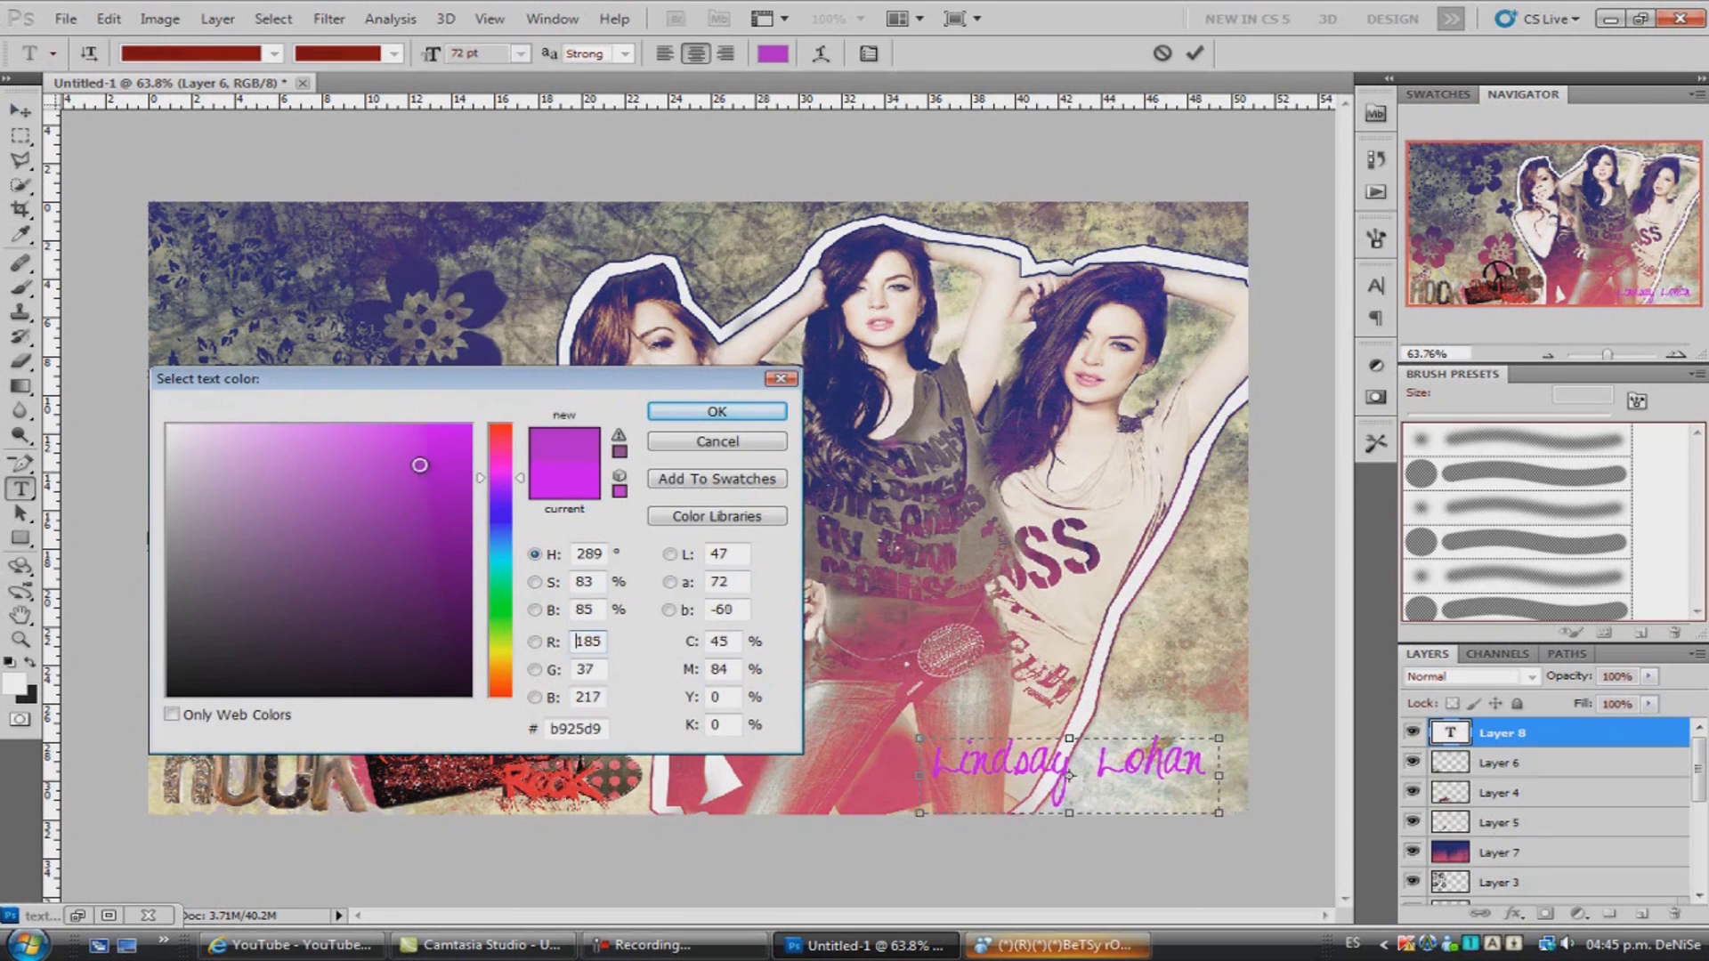
left_click_drag(424, 478, 402, 472)
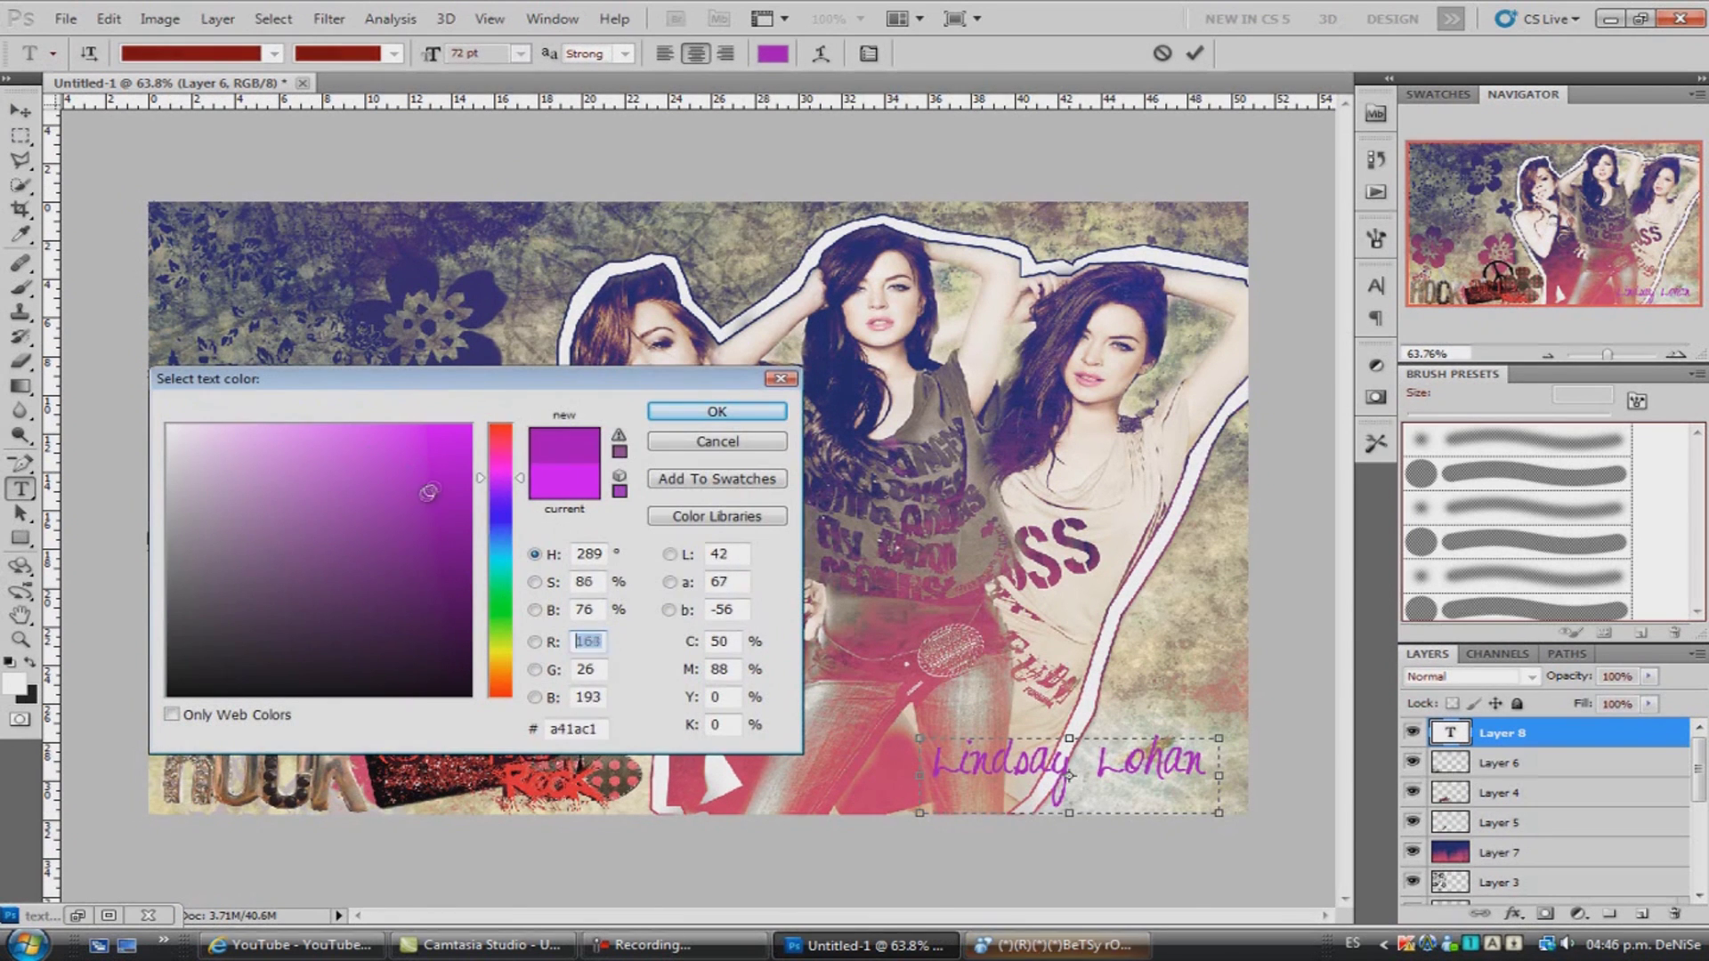
left_click(717, 410)
key("ctrl+Return")
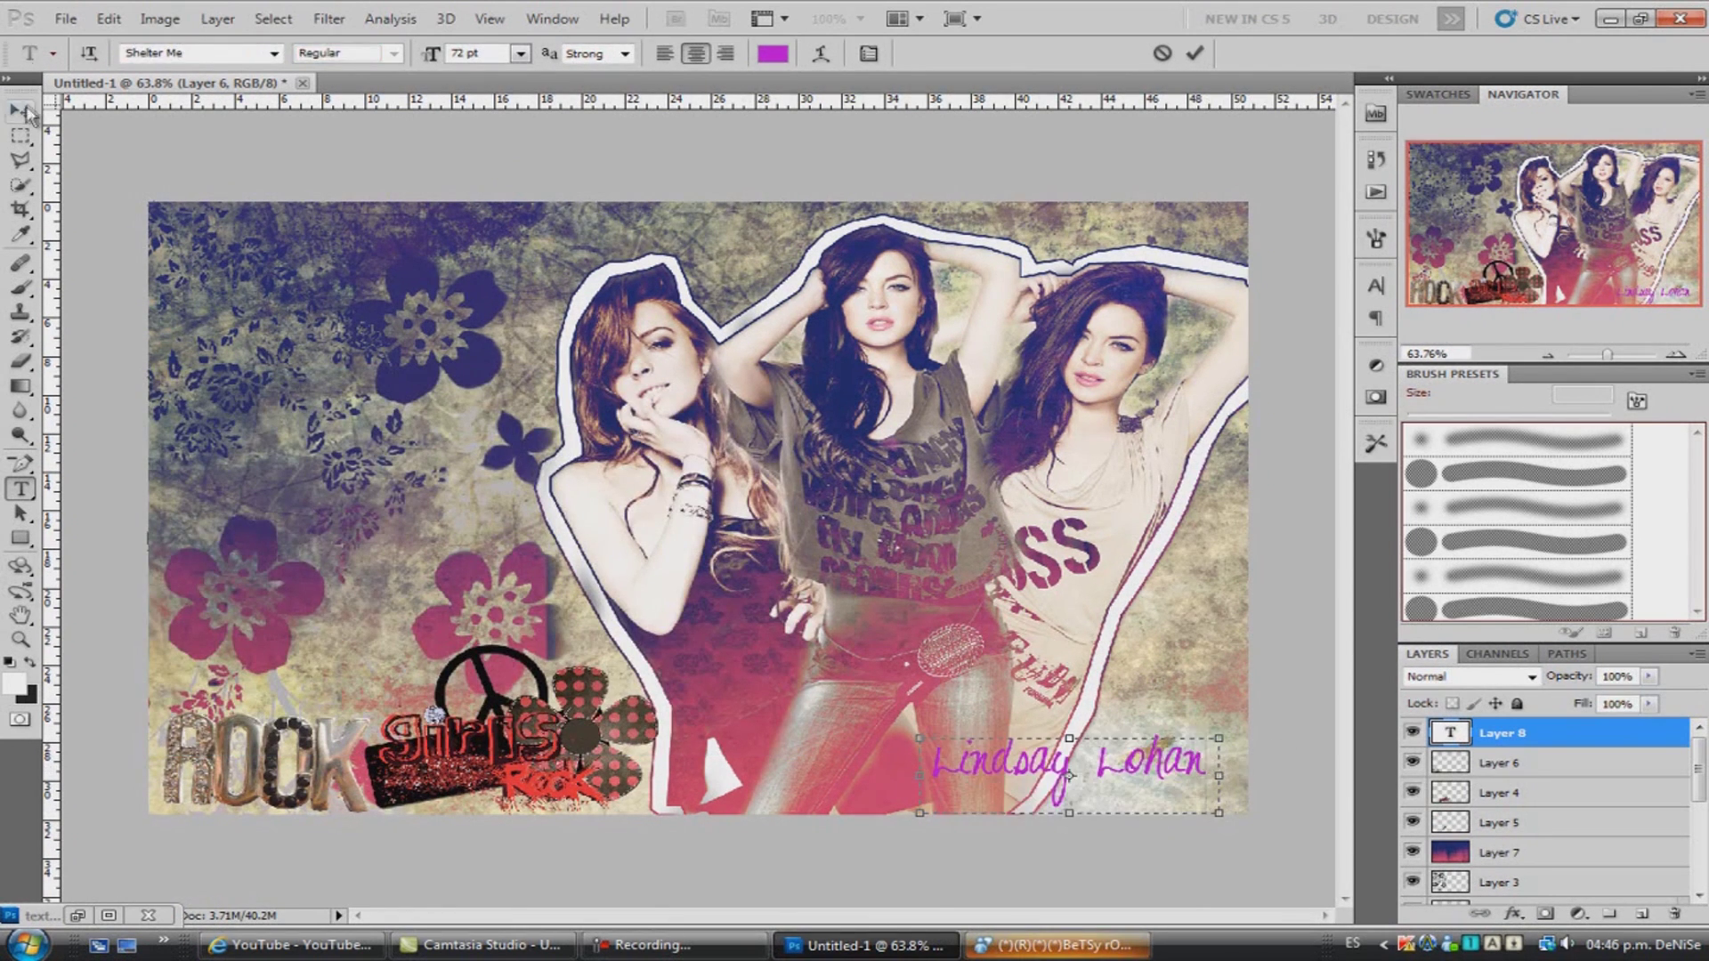
Nudge the purple name text slightly left with the Move tool.
key("v")
left_click_drag(1130, 767, 1106, 767)
right_click(1561, 729)
left_click(1355, 199)
Try Stroke and Drop Shadow in the name layer's Blending Options, then close without applying.
key("Escape")
right_click(1562, 730)
left_click(1356, 148)
left_click(234, 744)
left_click_drag(786, 398, 799, 394)
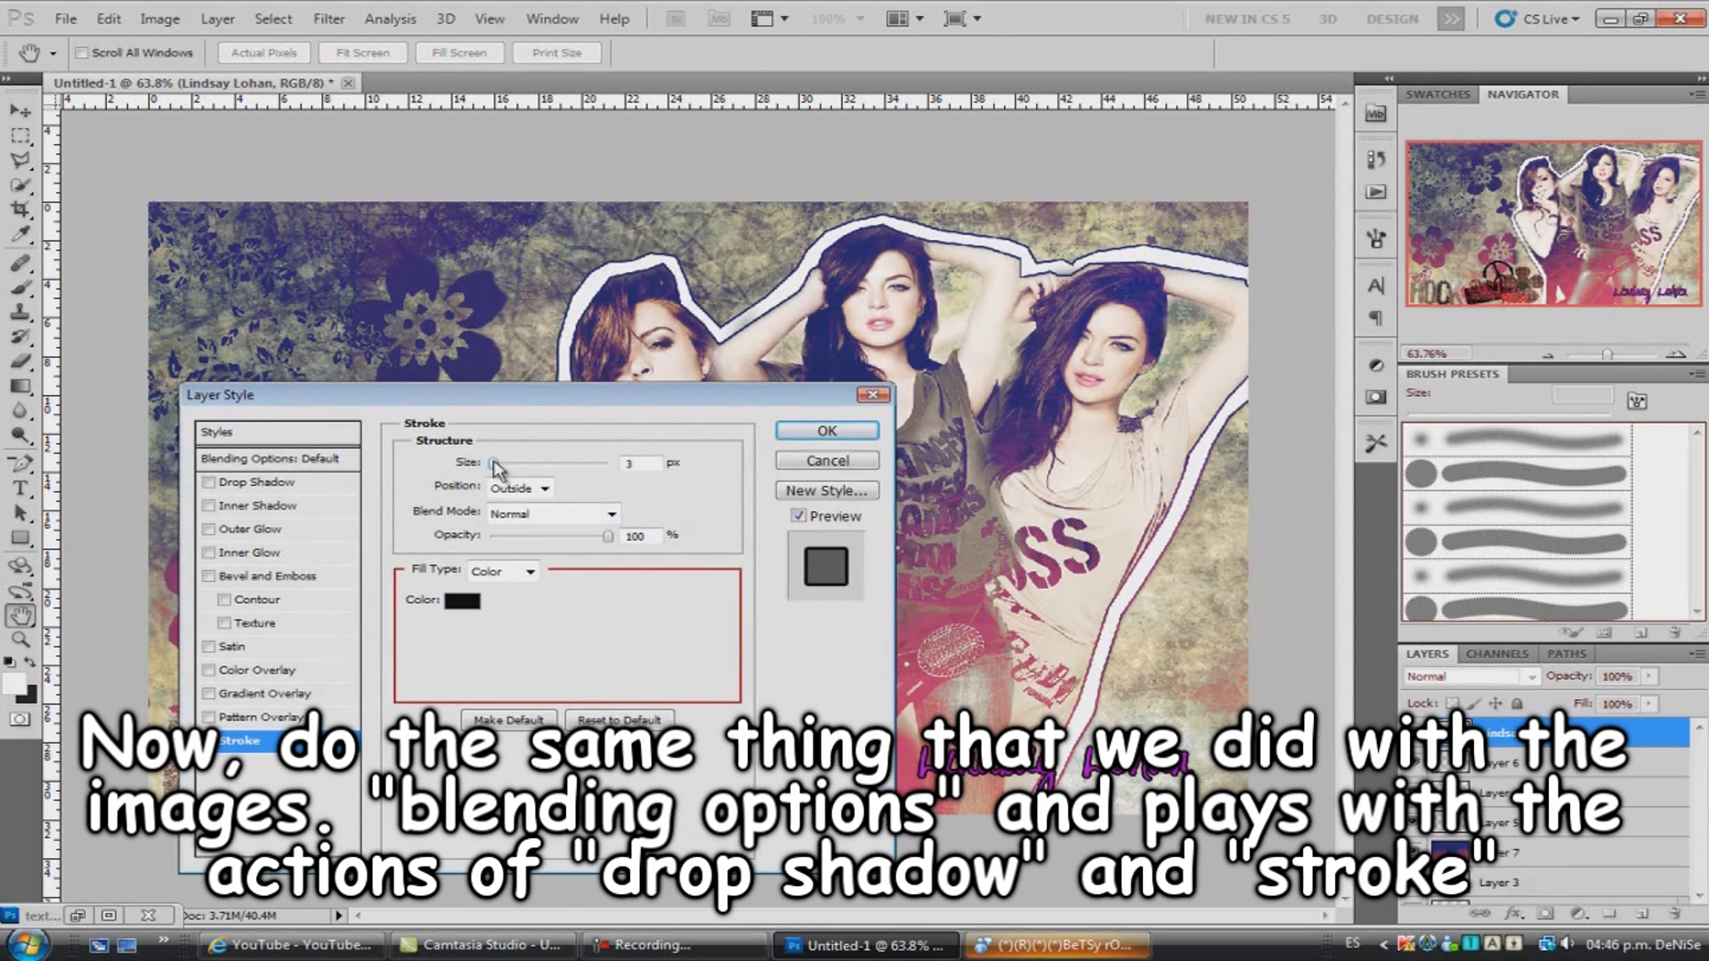
left_click(294, 482)
left_click(873, 395)
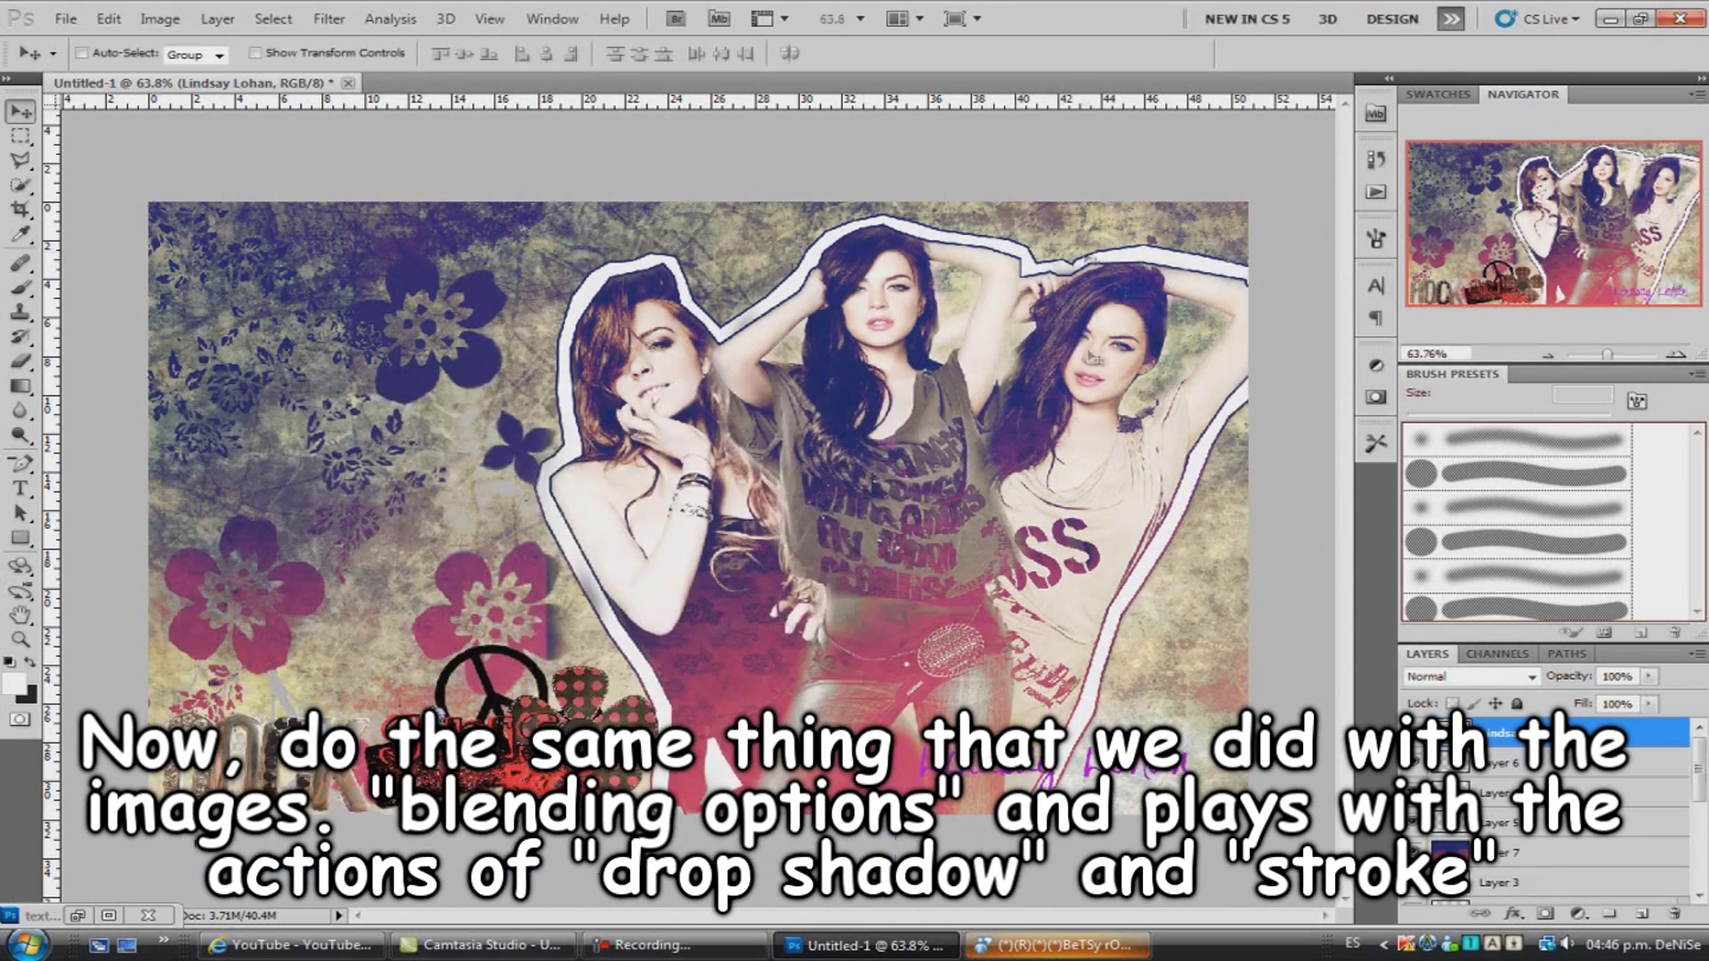
Apply a stroke outline and drop shadow to the name text layer.
right_click(1561, 729)
left_click(1335, 137)
left_click(237, 740)
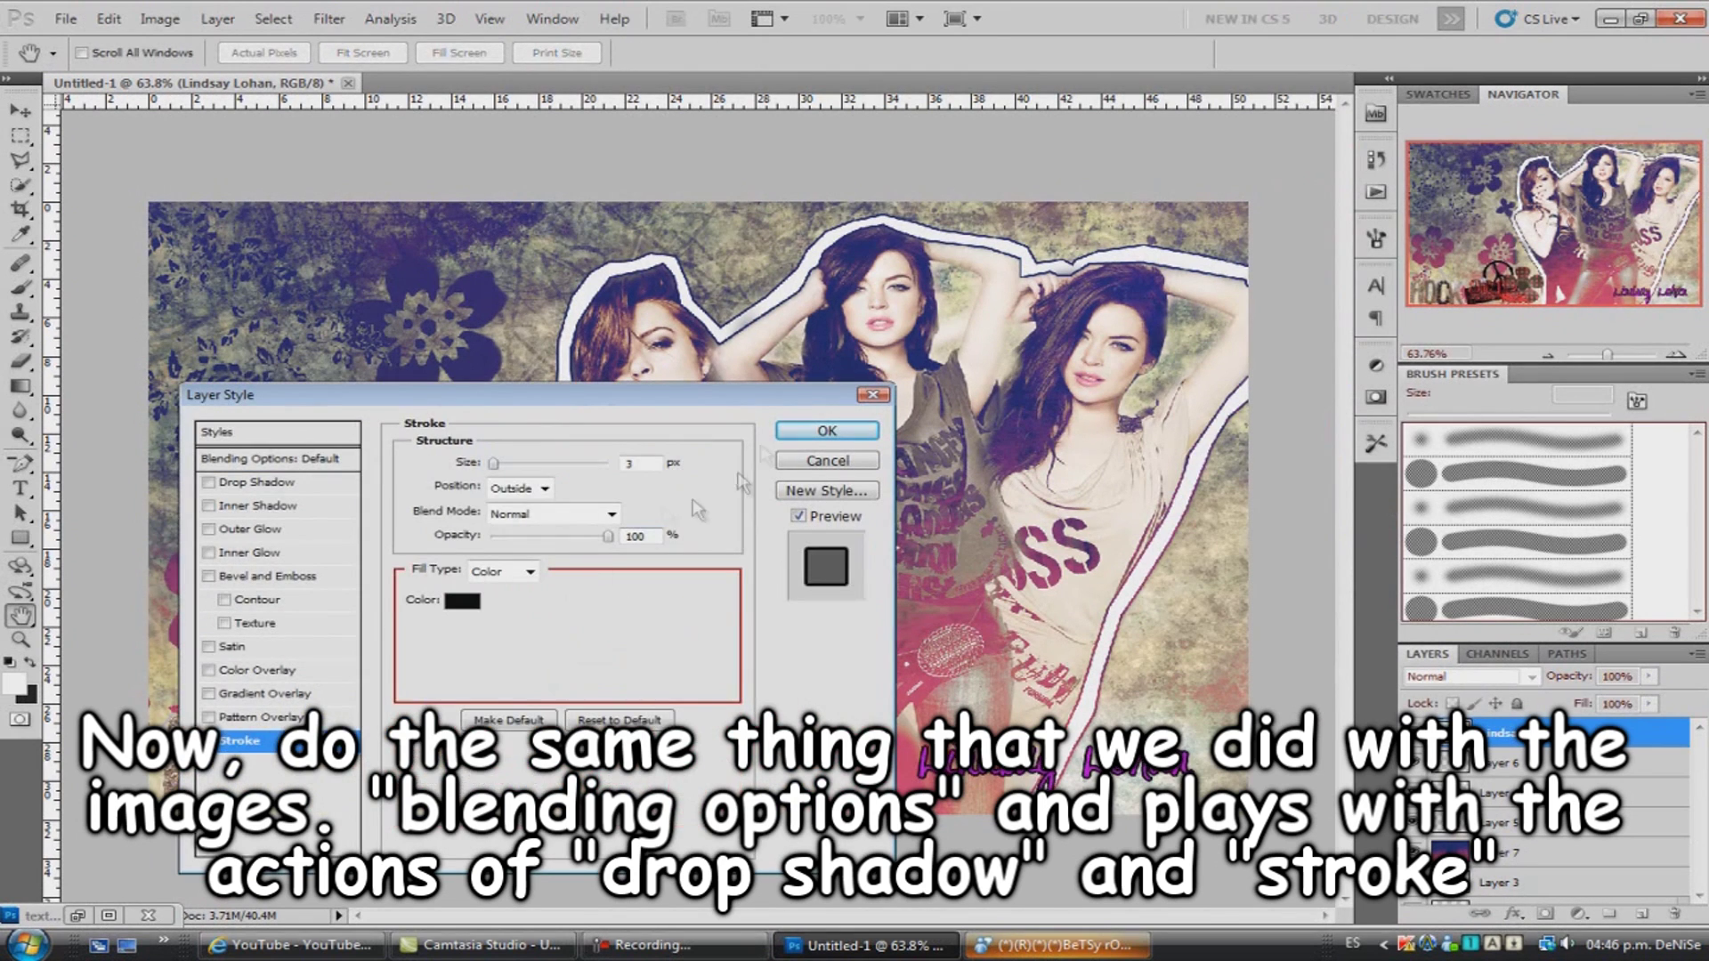
left_click(259, 482)
left_click(827, 431)
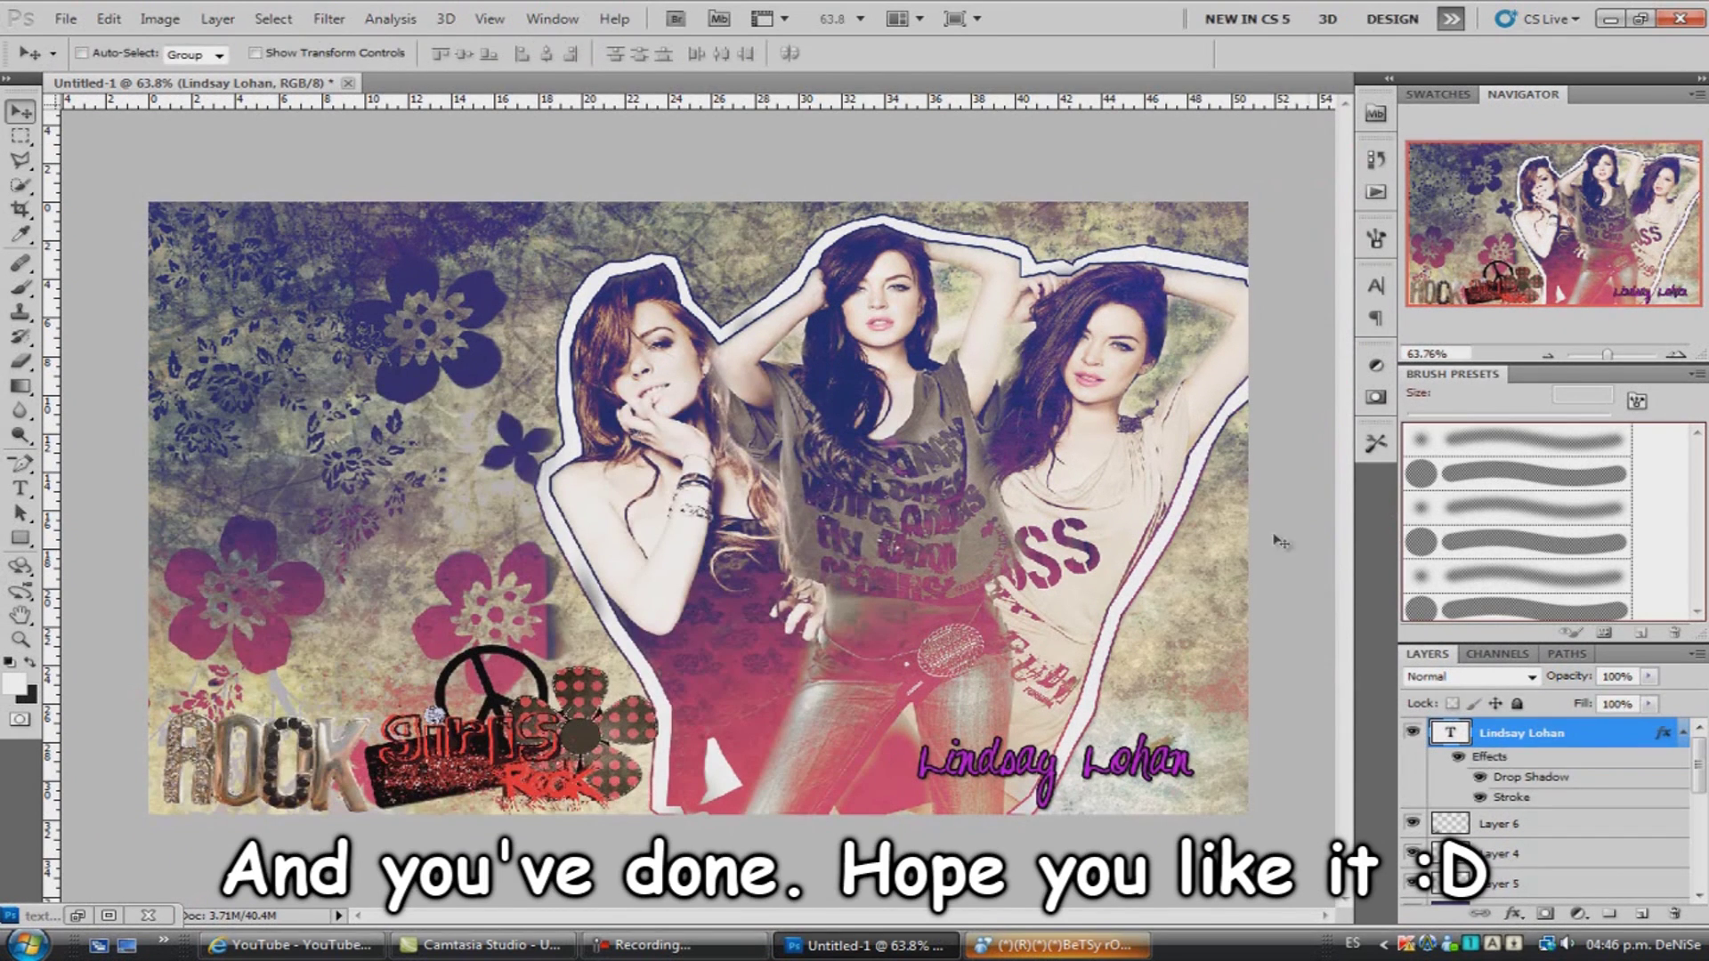